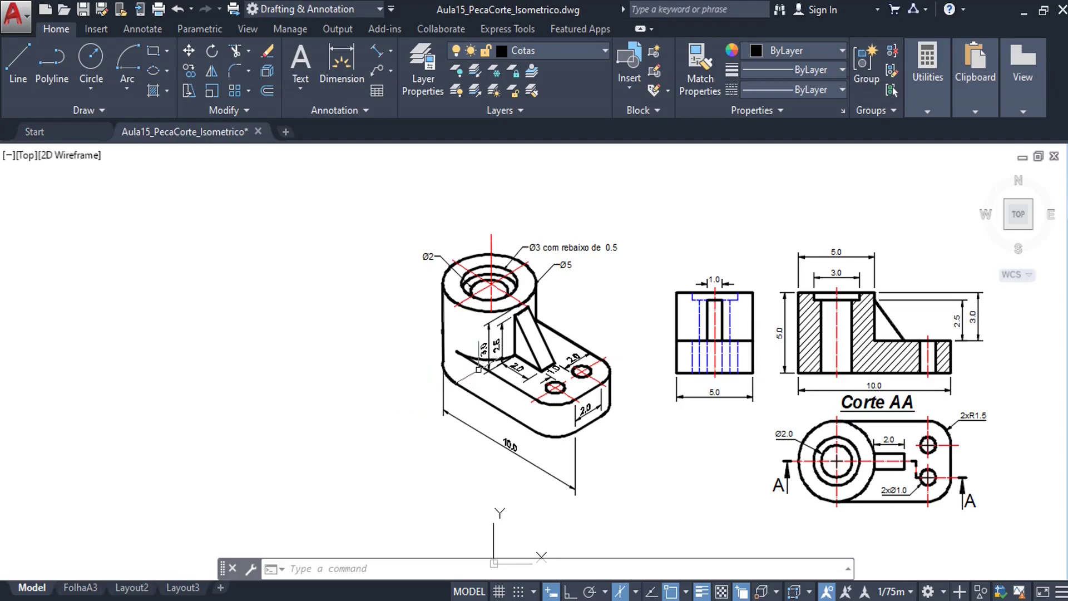
Examine the dimensioned isometric drawing of the part alongside its side view, section AA and top view.
{"action": "middle_click_drag", "start_coordinate": [481, 345], "coordinate": [449, 340]}
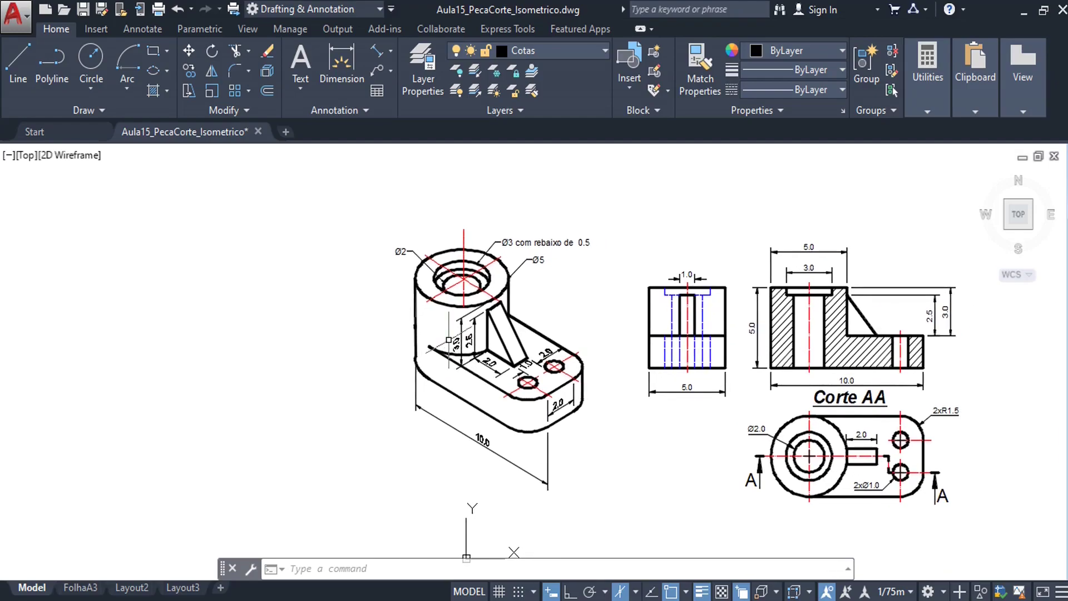
{"action": "scroll", "coordinate": [548, 359], "scroll_direction": "up", "scroll_amount": 2}
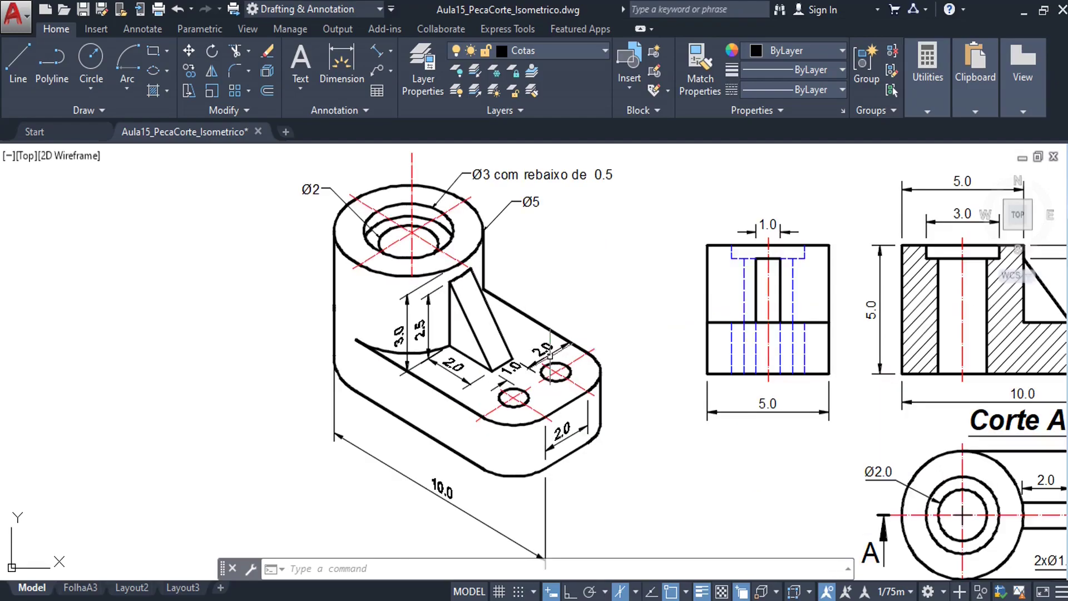
{"action": "mouse_move", "coordinate": [523, 334]}
{"action": "middle_mouse_down"}
{"action": "mouse_move", "coordinate": [451, 315]}
{"action": "mouse_move", "coordinate": [413, 319]}
{"action": "middle_mouse_up"}
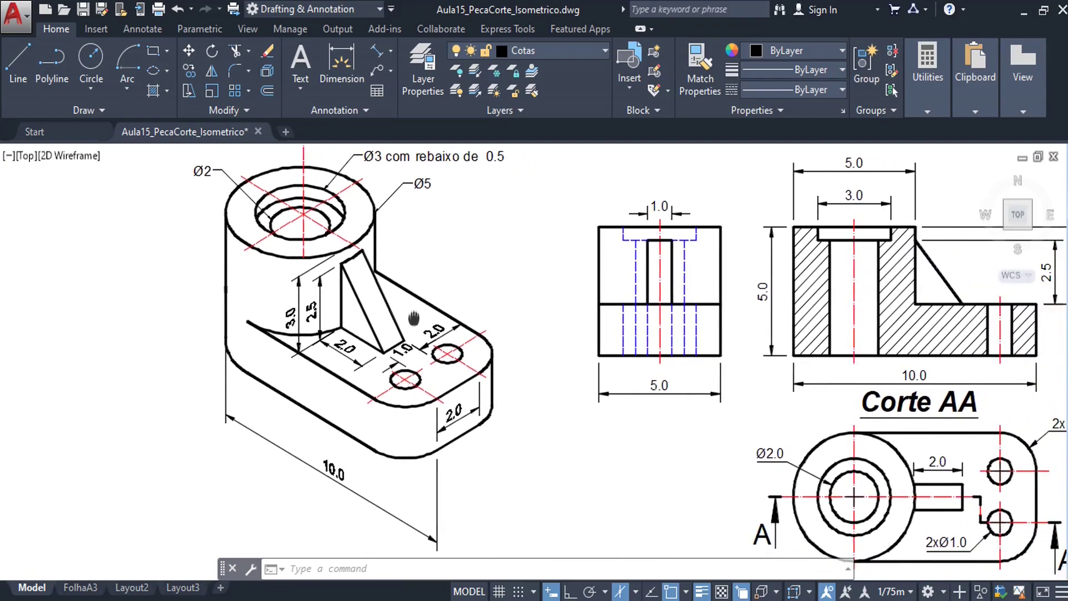
{"action": "scroll", "coordinate": [417, 317], "scroll_direction": "down", "scroll_amount": 2}
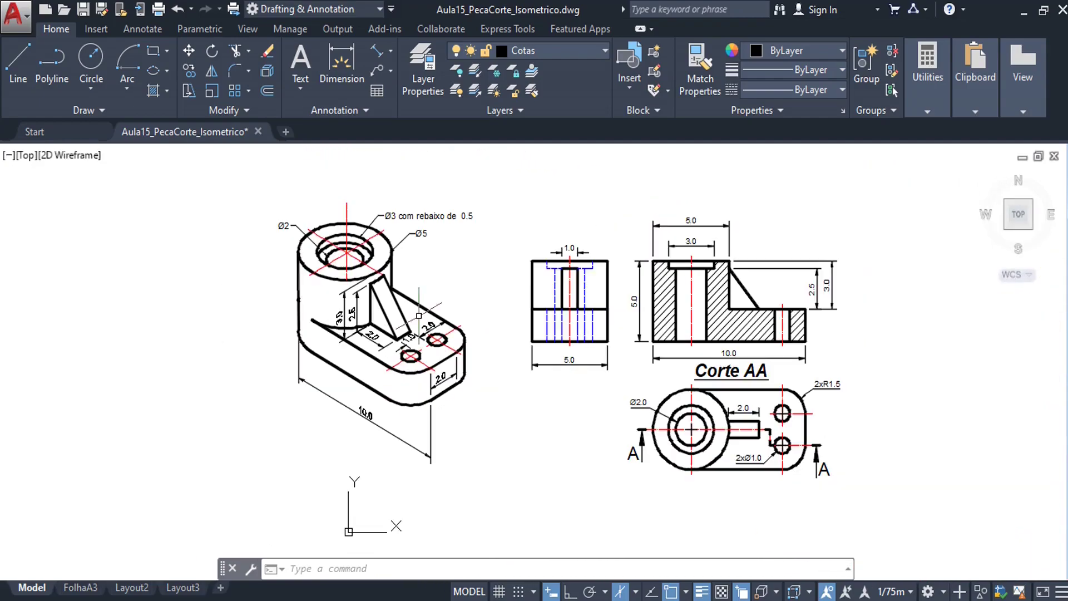
{"action": "middle_click", "coordinate": [447, 297]}
{"action": "middle_click", "coordinate": [447, 297]}
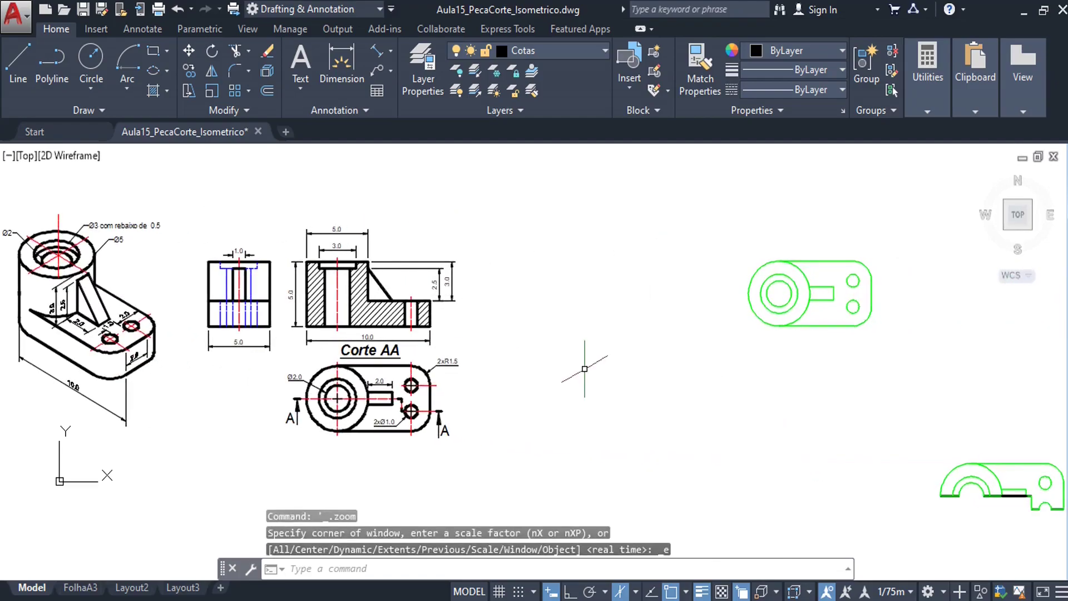
{"action": "middle_click_drag", "start_coordinate": [585, 372], "coordinate": [625, 381]}
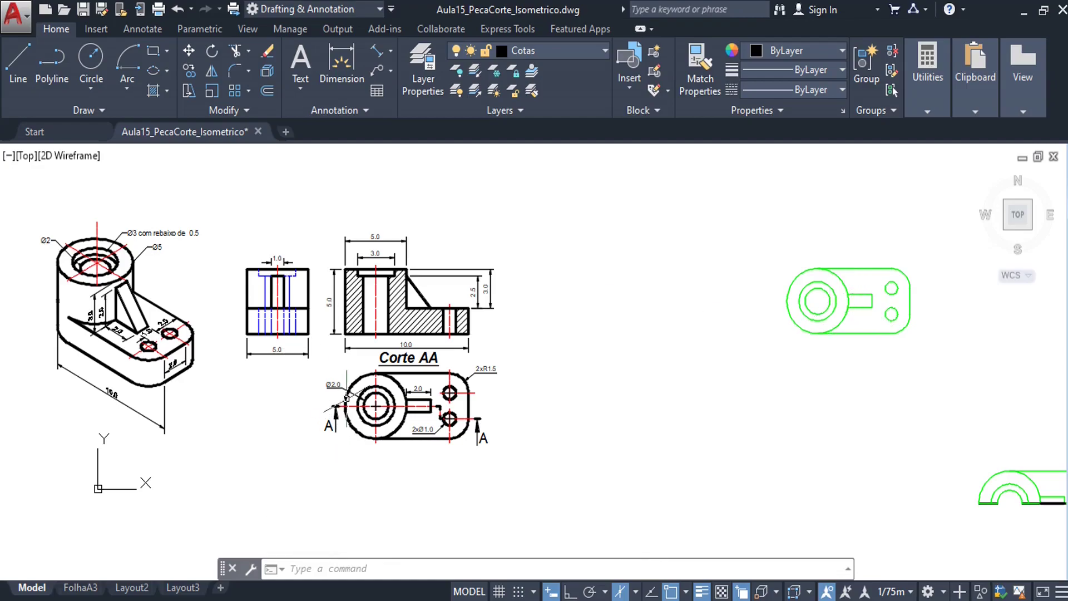
{"action": "middle_click_drag", "start_coordinate": [179, 345], "coordinate": [213, 352]}
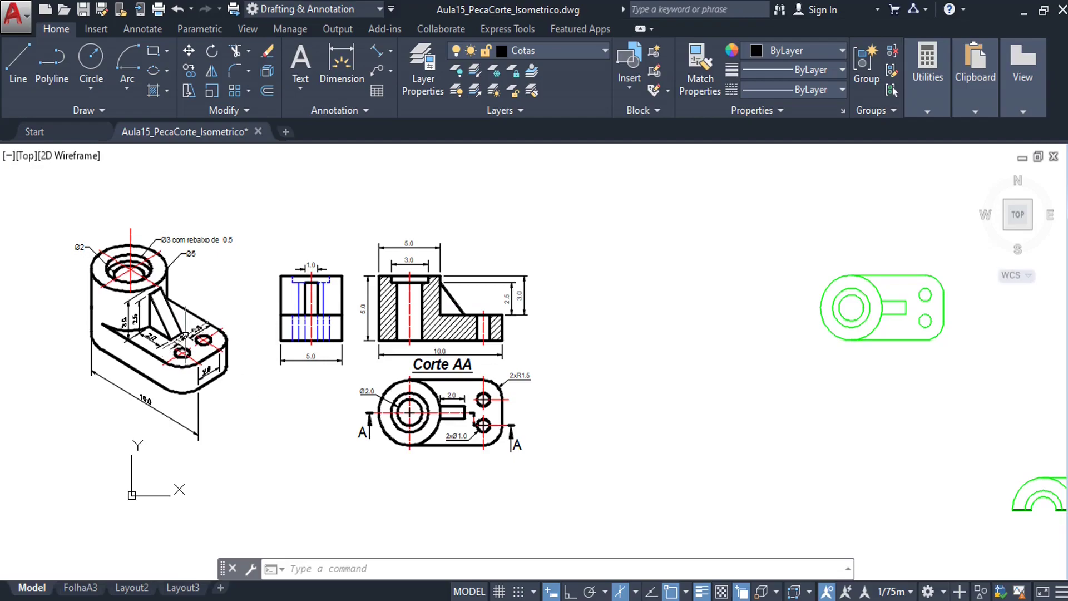
{"action": "scroll", "coordinate": [181, 318], "scroll_direction": "up", "scroll_amount": 3}
{"action": "middle_click_drag", "start_coordinate": [162, 309], "coordinate": [232, 331]}
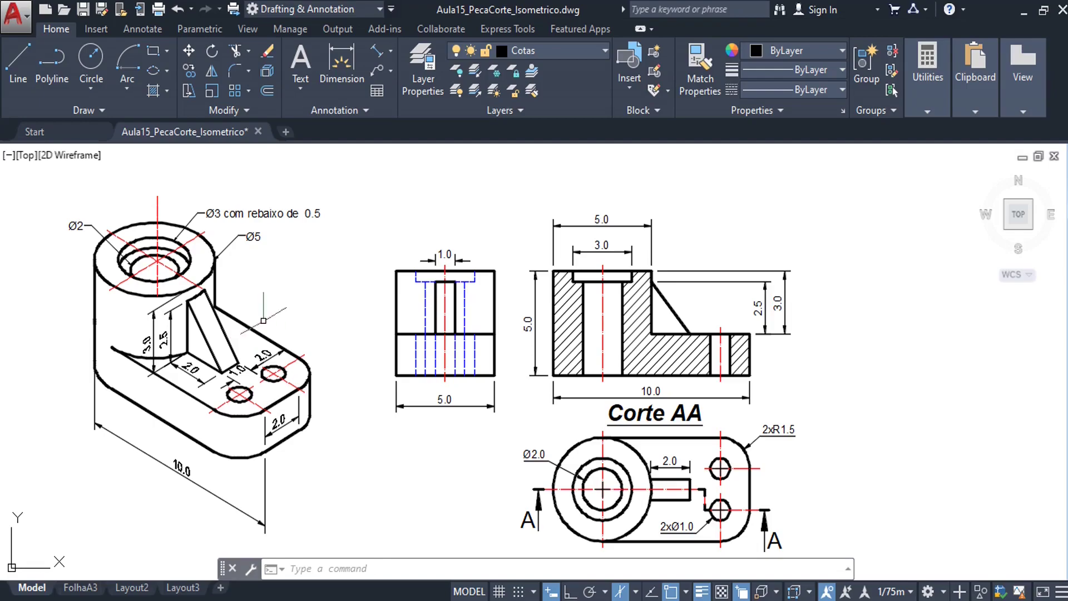
Show the model in the Conceptual style from the SW Isometric view and examine the solid part, its sectioned half and the flat drawings.
{"action": "left_click", "coordinate": [65, 158]}
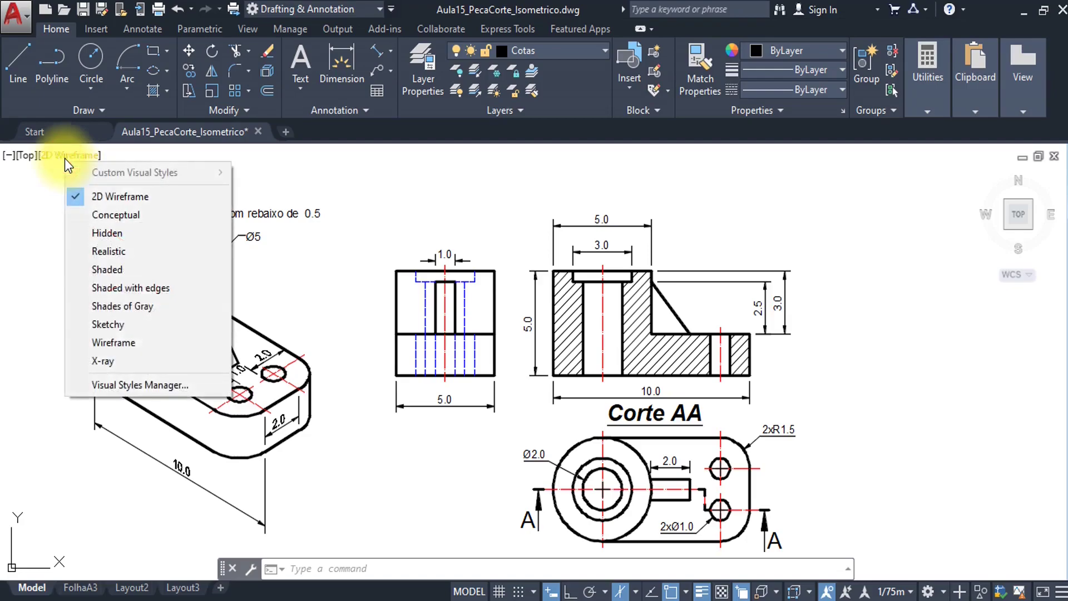
{"action": "left_click", "coordinate": [81, 221]}
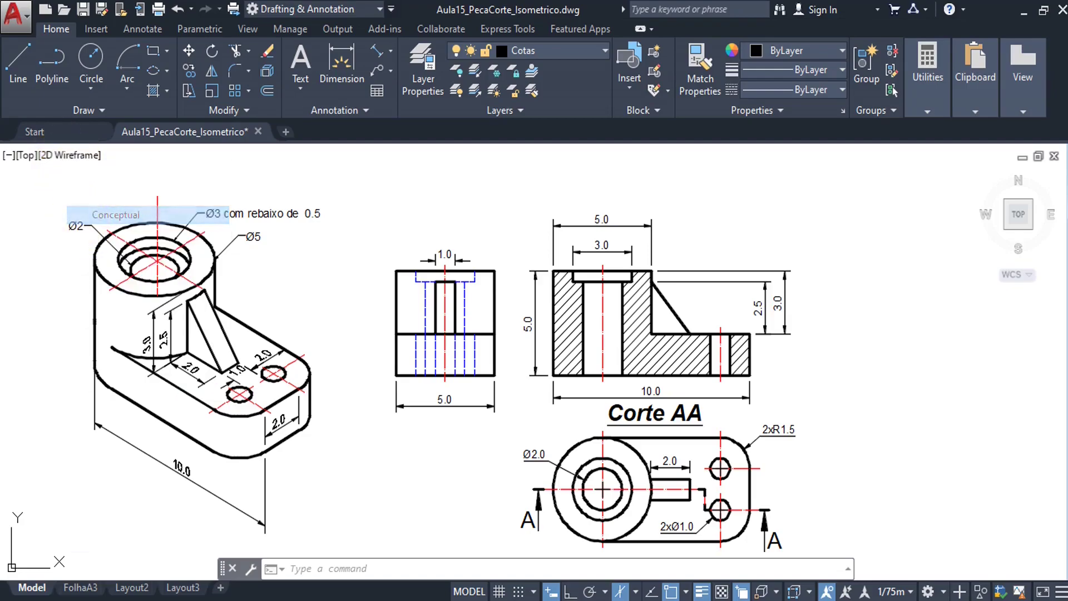
{"action": "left_click", "coordinate": [29, 156]}
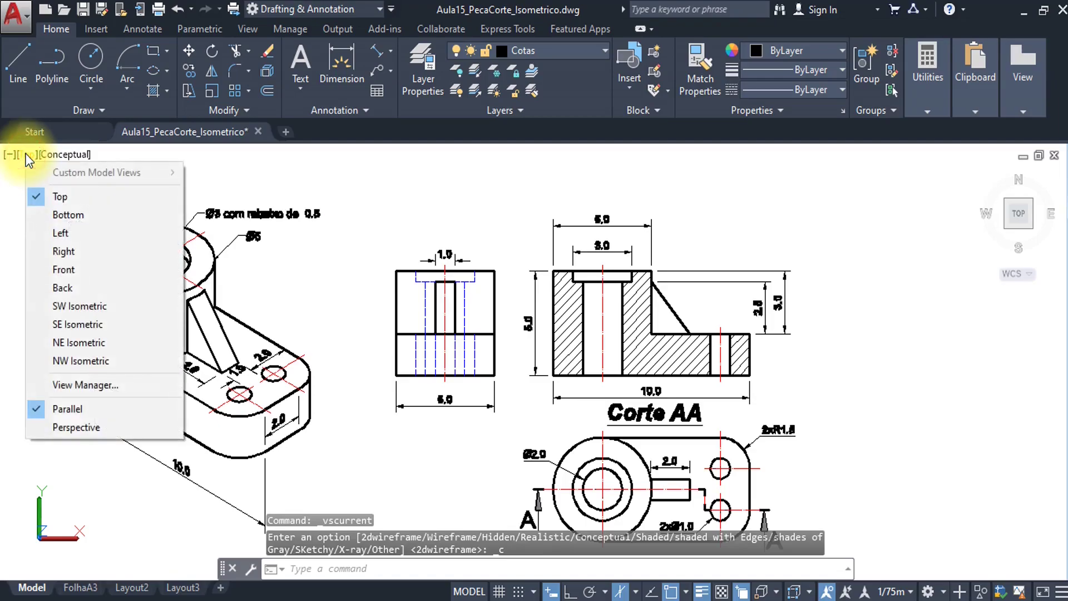
{"action": "left_click", "coordinate": [63, 305]}
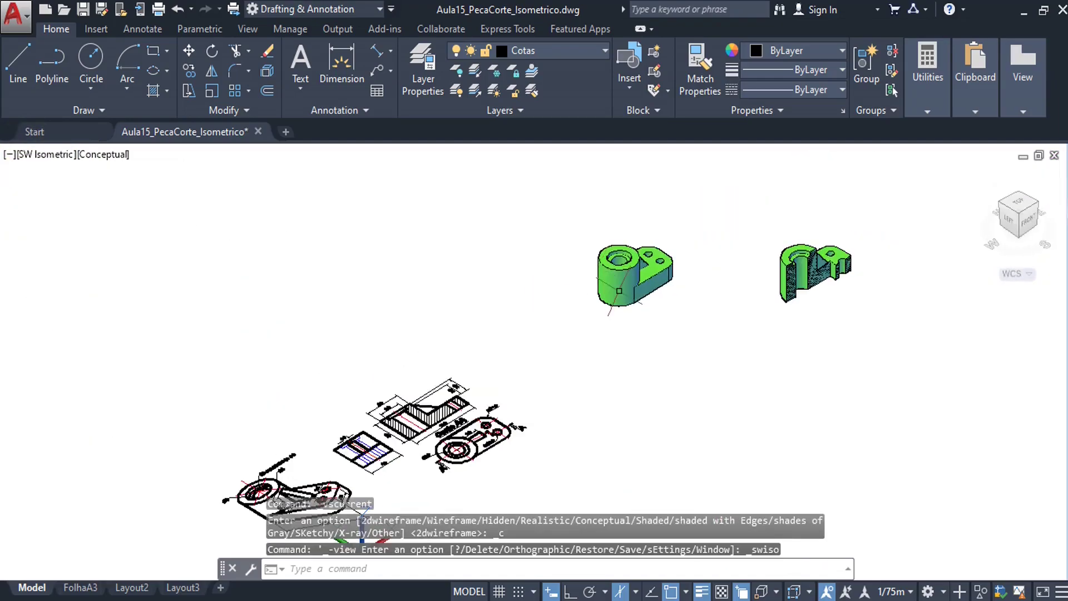
{"action": "scroll", "coordinate": [638, 257], "scroll_direction": "up", "scroll_amount": 4}
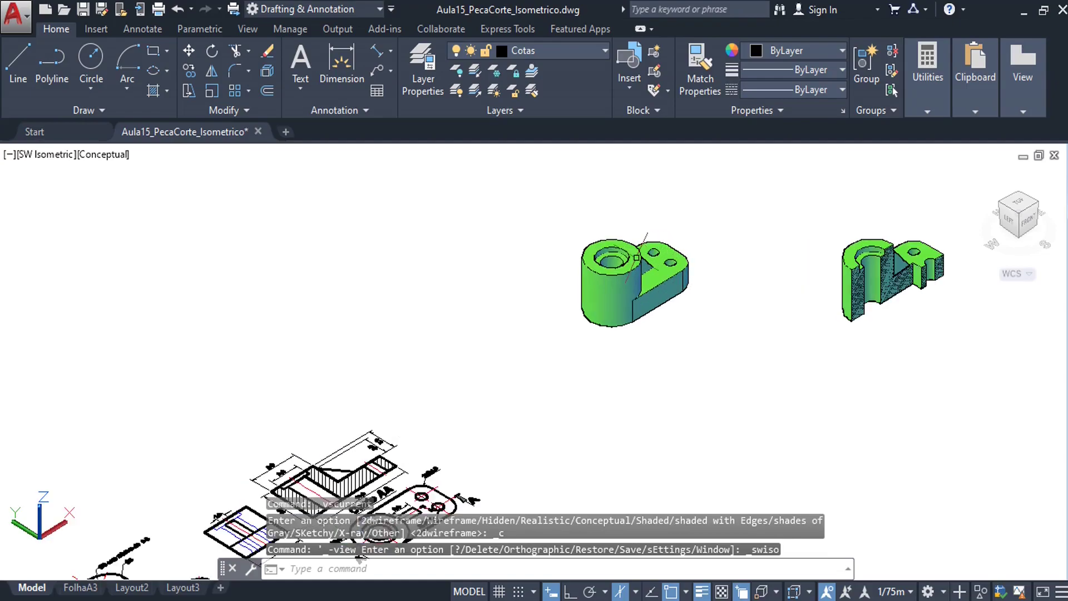
{"action": "middle_click_drag", "start_coordinate": [637, 258], "coordinate": [538, 340], "text": "shift"}
{"action": "middle_click_drag", "start_coordinate": [586, 279], "coordinate": [562, 312], "text": "shift"}
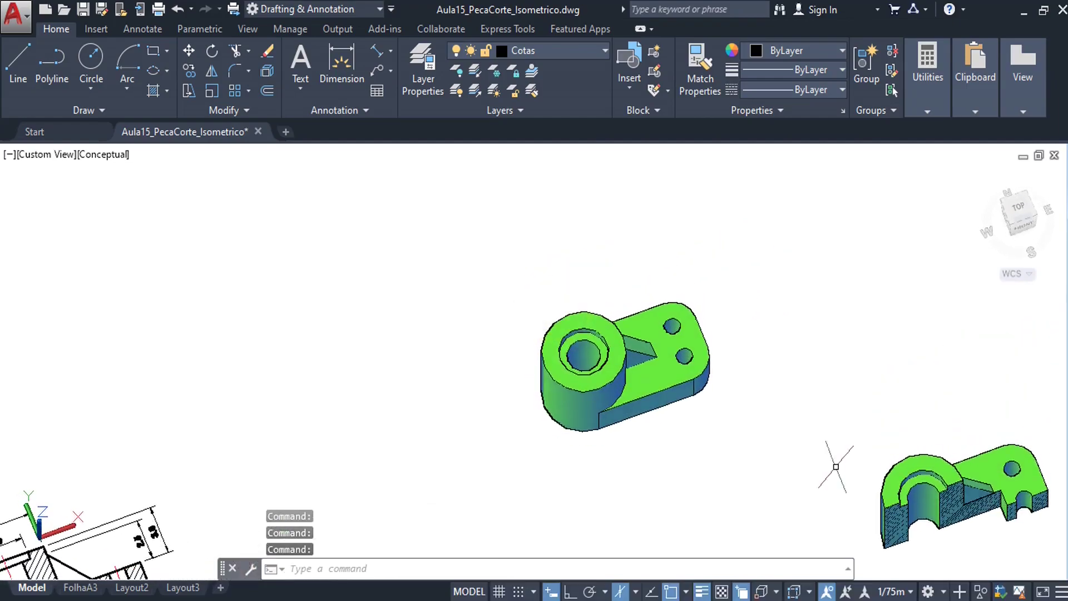
{"action": "middle_click_drag", "start_coordinate": [698, 352], "coordinate": [718, 504], "text": "shift"}
{"action": "middle_click_drag", "start_coordinate": [341, 432], "coordinate": [741, 230]}
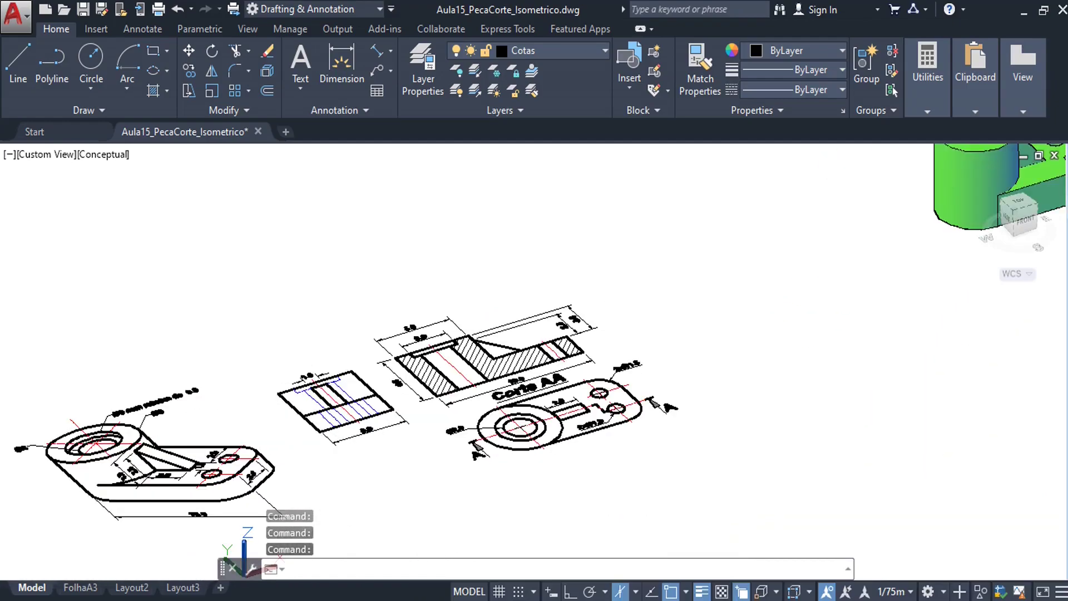
{"action": "mouse_move", "coordinate": [180, 471]}
{"action": "middle_mouse_down", "text": "shift"}
{"action": "mouse_move", "coordinate": [180, 378]}
{"action": "mouse_move", "coordinate": [188, 413]}
{"action": "mouse_move", "coordinate": [179, 435]}
{"action": "mouse_move", "coordinate": [182, 393]}
{"action": "mouse_move", "coordinate": [162, 473]}
{"action": "middle_mouse_up", "text": "shift"}
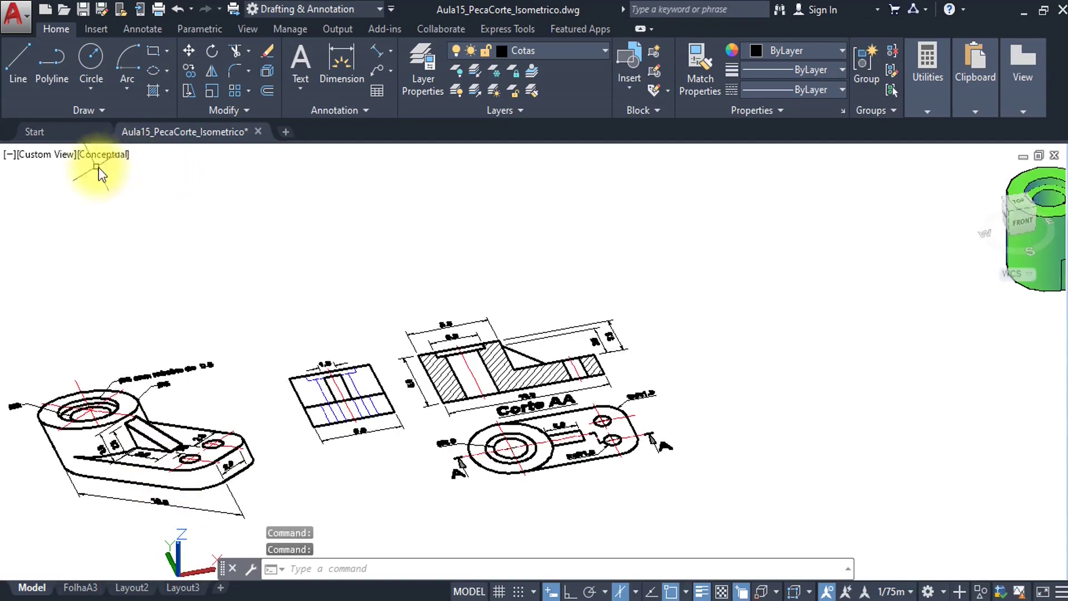
Return the viewport to the Top view with the 2D Wireframe visual style, framing the isometric drawing and its projected views.
{"action": "left_click", "coordinate": [51, 156]}
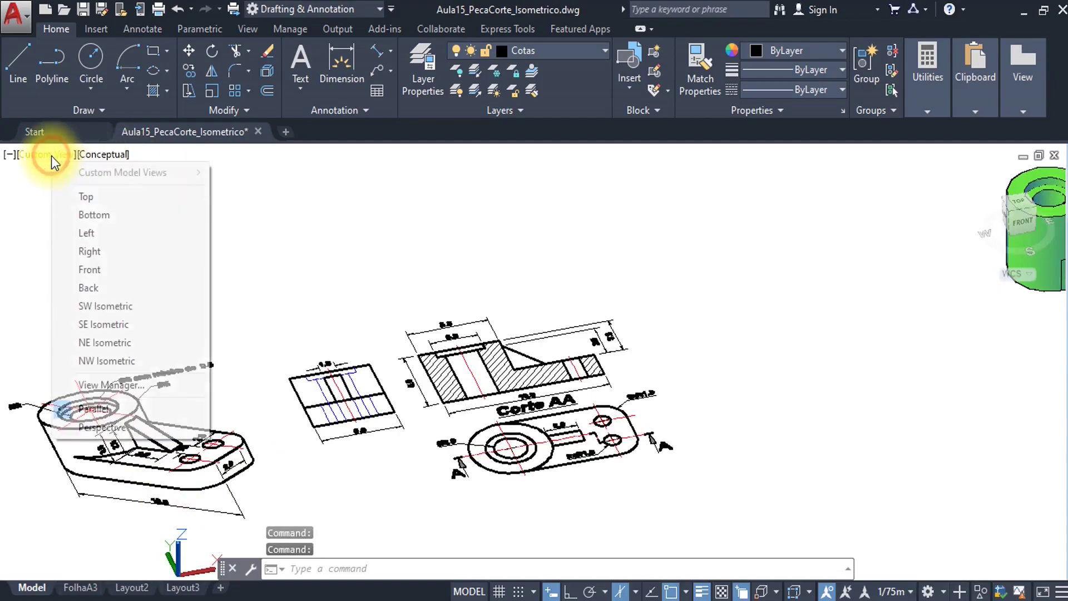
{"action": "left_click", "coordinate": [85, 201]}
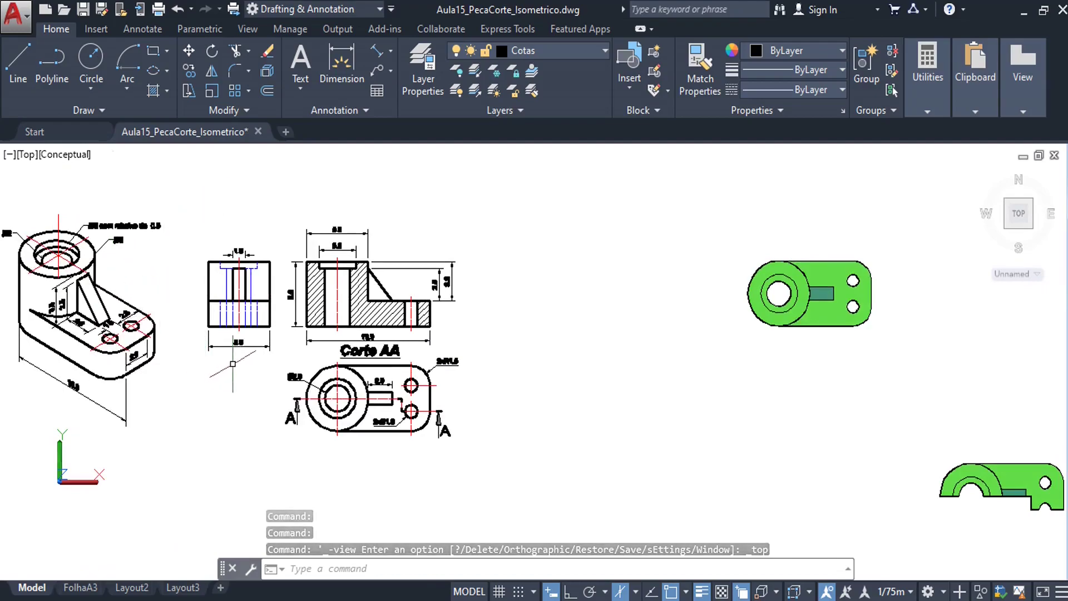
{"action": "middle_click_drag", "start_coordinate": [195, 374], "coordinate": [232, 386]}
{"action": "scroll", "coordinate": [110, 314], "scroll_direction": "up", "scroll_amount": 2}
{"action": "middle_click_drag", "start_coordinate": [110, 314], "coordinate": [268, 340]}
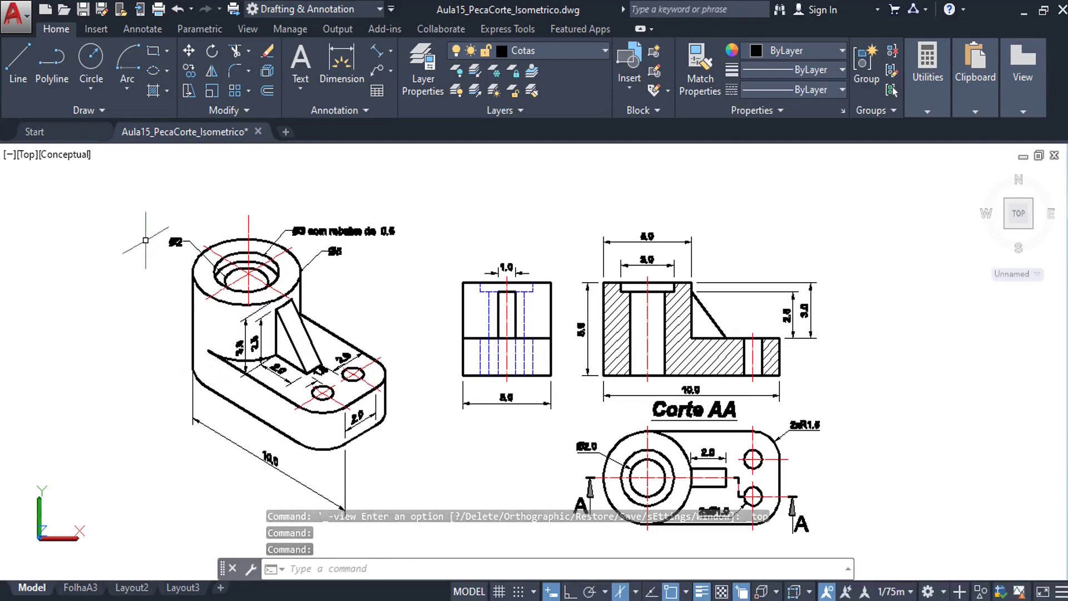
{"action": "left_click", "coordinate": [73, 158]}
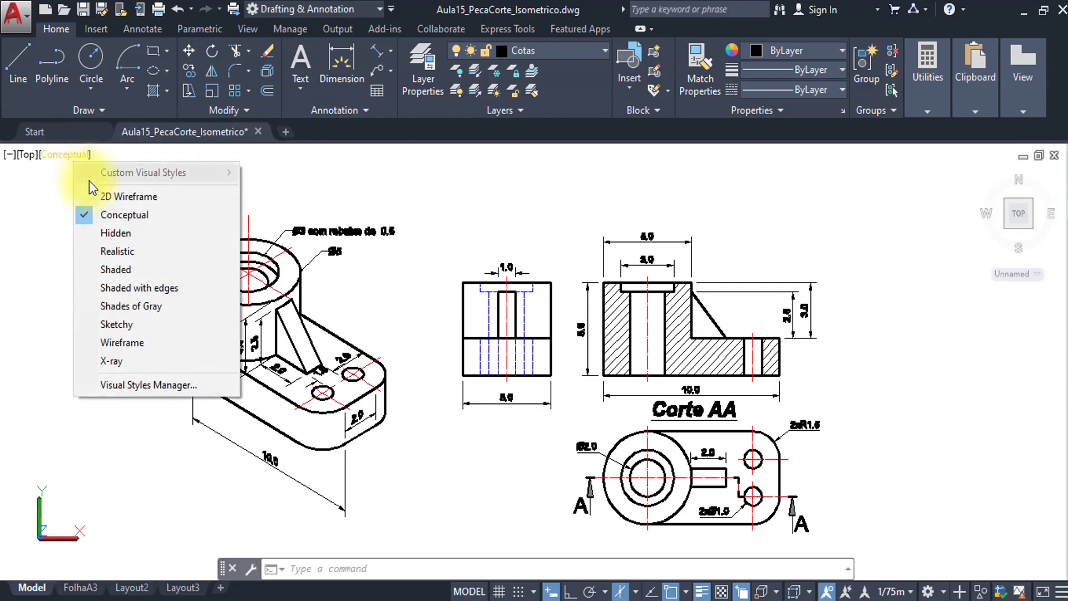
{"action": "left_click", "coordinate": [100, 197]}
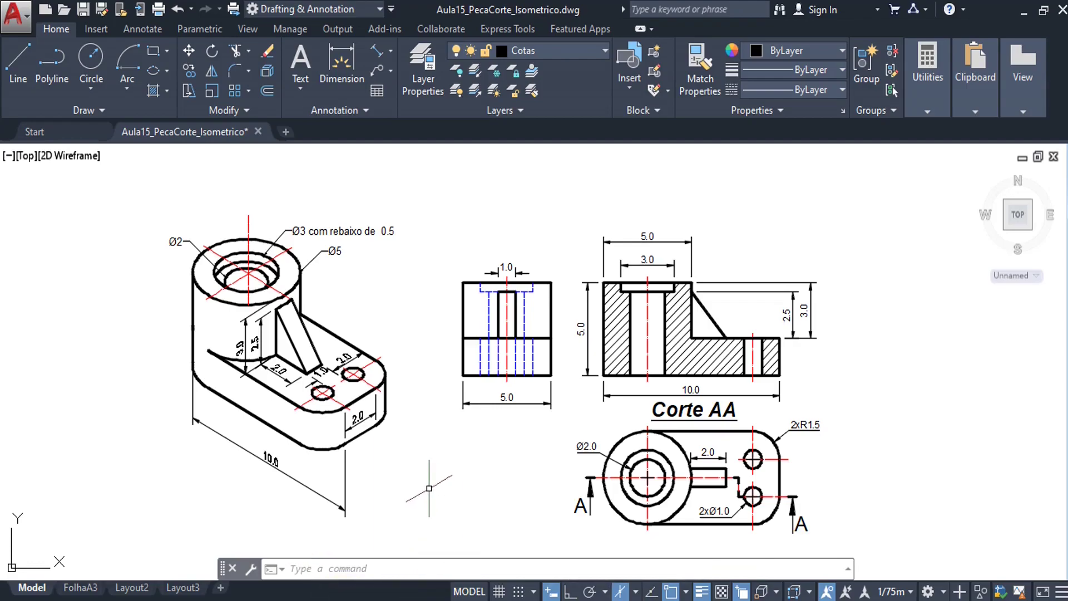
Turn off isometric drafting and check that its toggle is enabled in the status bar customization.
{"action": "left_click", "coordinate": [620, 591]}
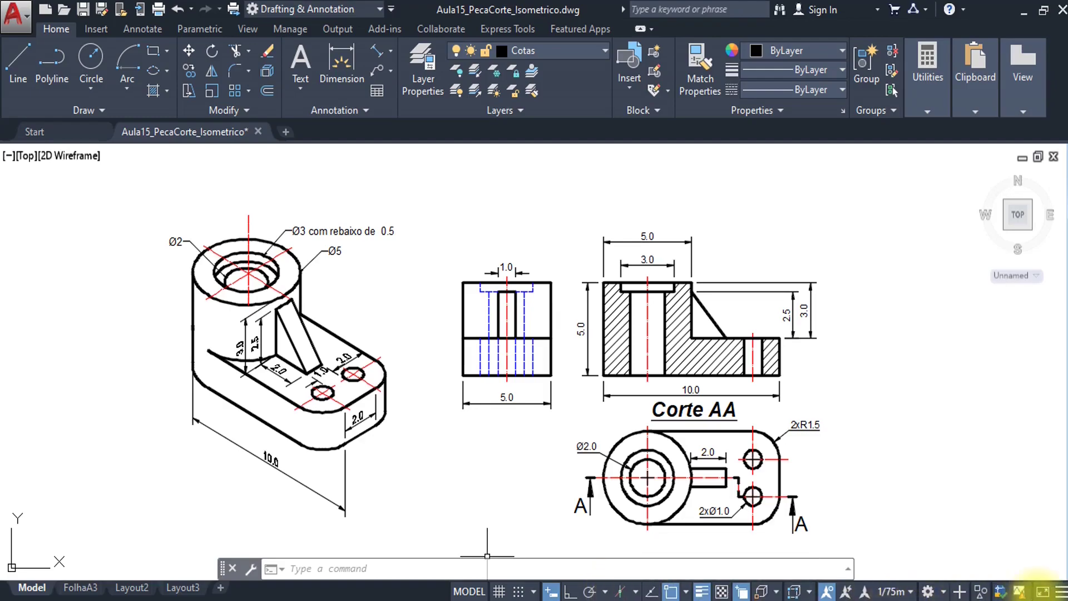
{"action": "left_click", "coordinate": [1062, 593]}
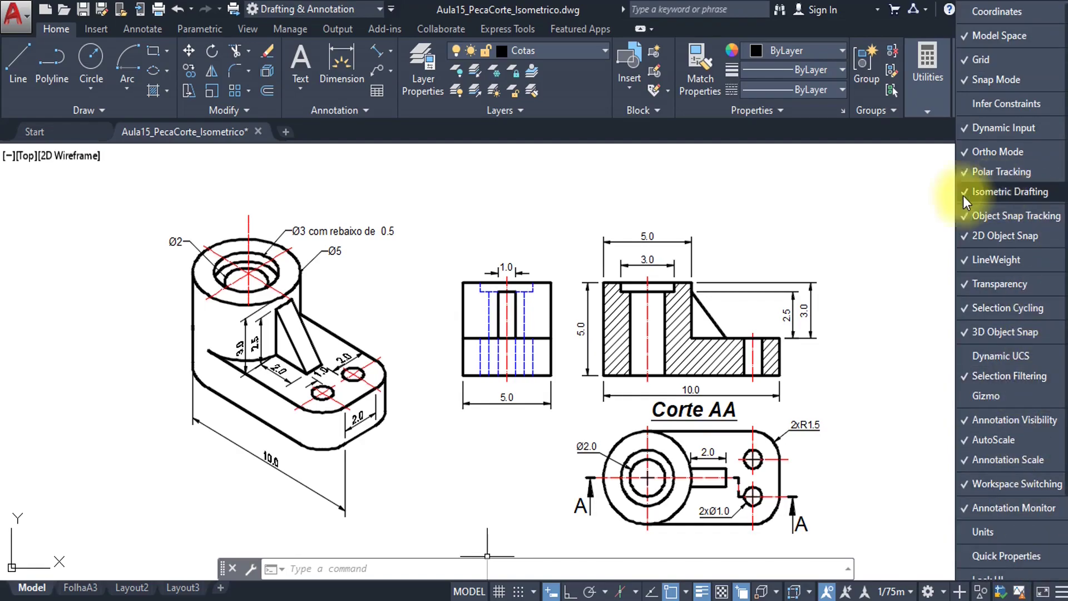
{"action": "left_click", "coordinate": [778, 230]}
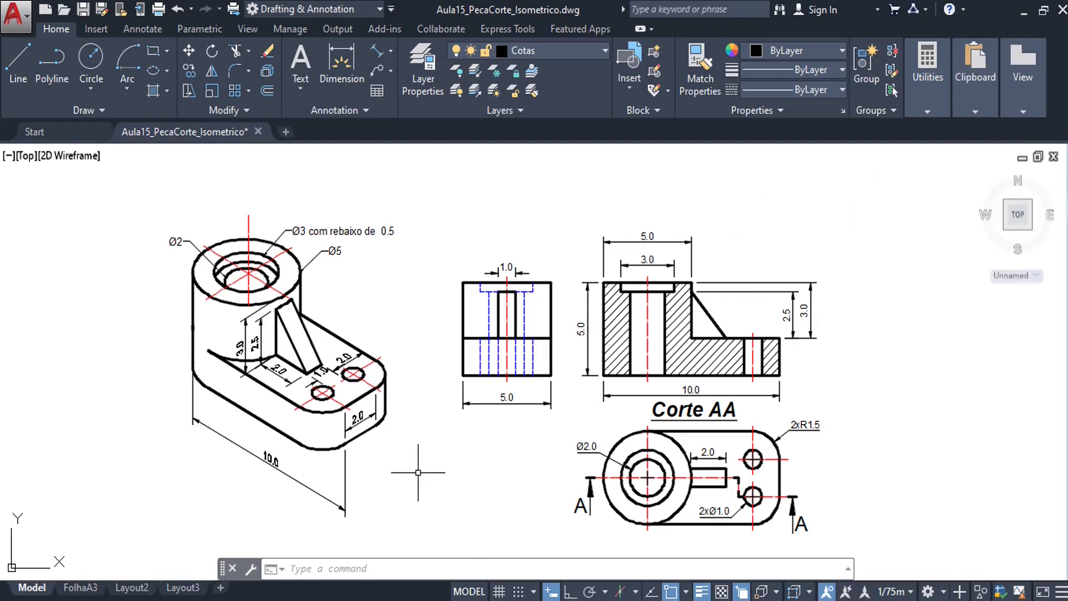
Set the grid snap type to Isometric snap in the drafting settings.
{"action": "type", "text": "OS"}
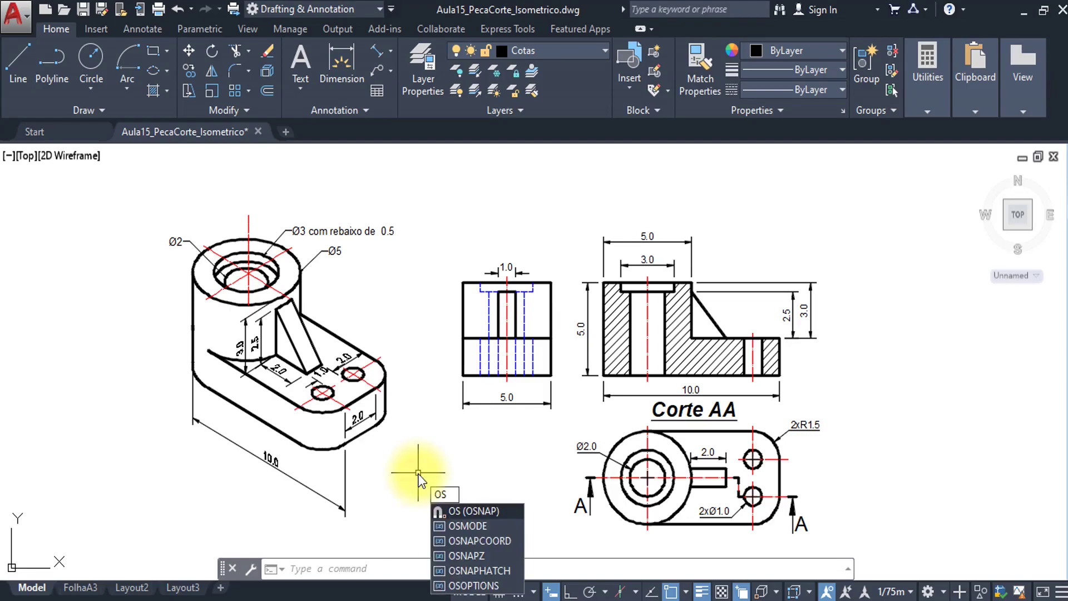
{"action": "key", "text": "Return"}
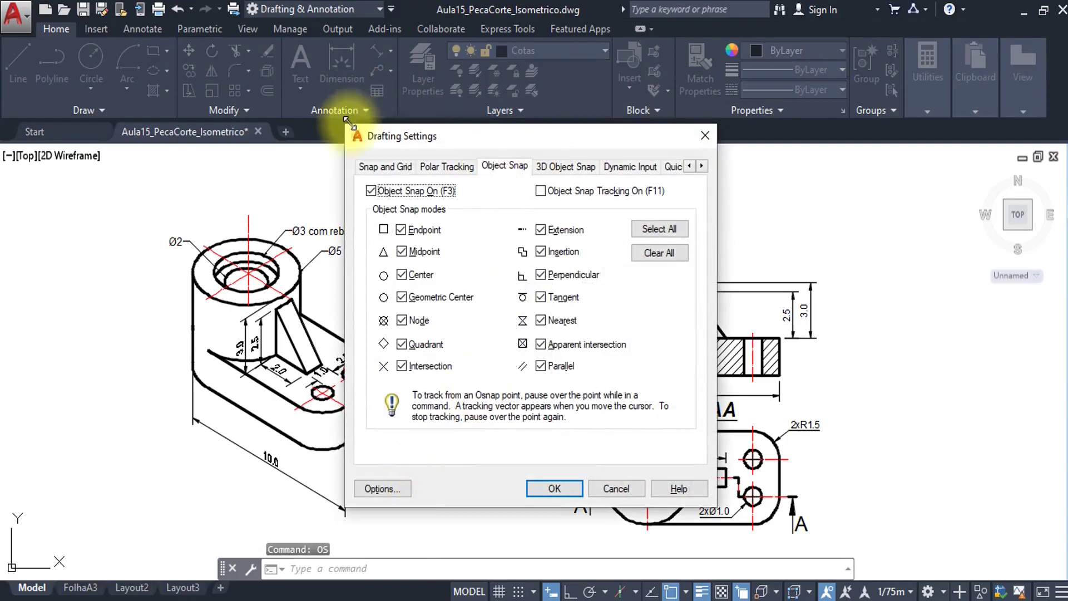
{"action": "left_click", "coordinate": [377, 170]}
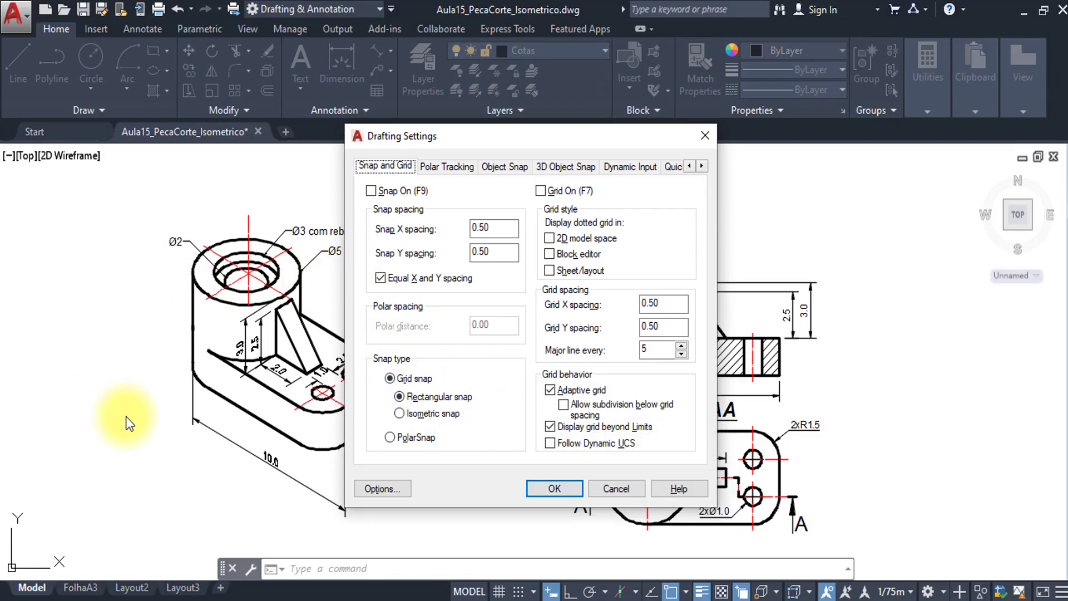
{"action": "left_click", "coordinate": [398, 414]}
{"action": "left_click", "coordinate": [542, 489]}
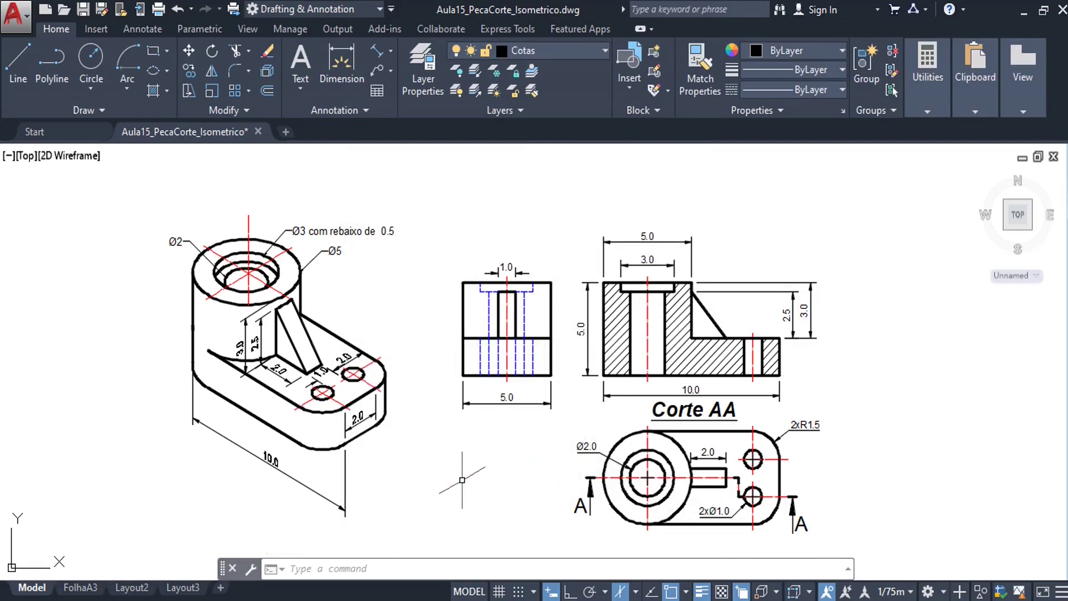
Turn on Ortho mode and make A.visivel the current layer.
{"action": "left_click", "coordinate": [568, 593]}
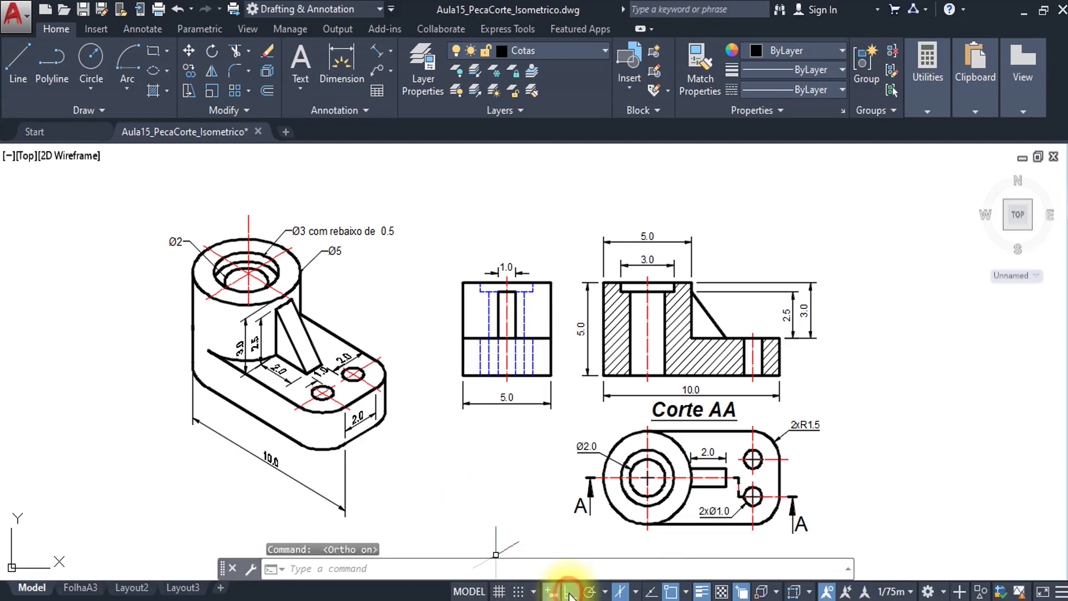
{"action": "left_click", "coordinate": [605, 50]}
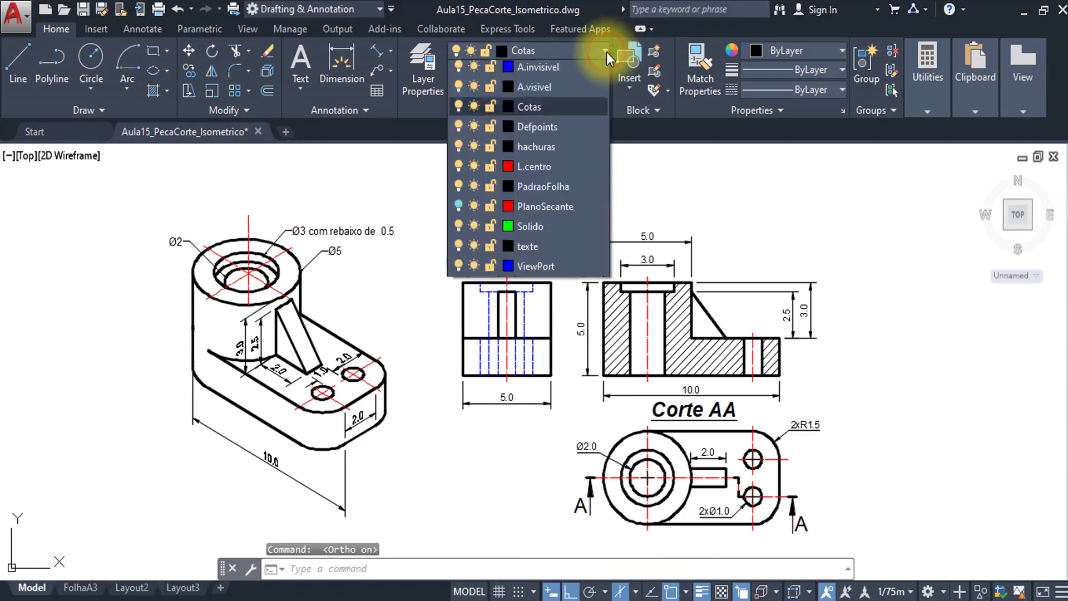
{"action": "left_click", "coordinate": [545, 111]}
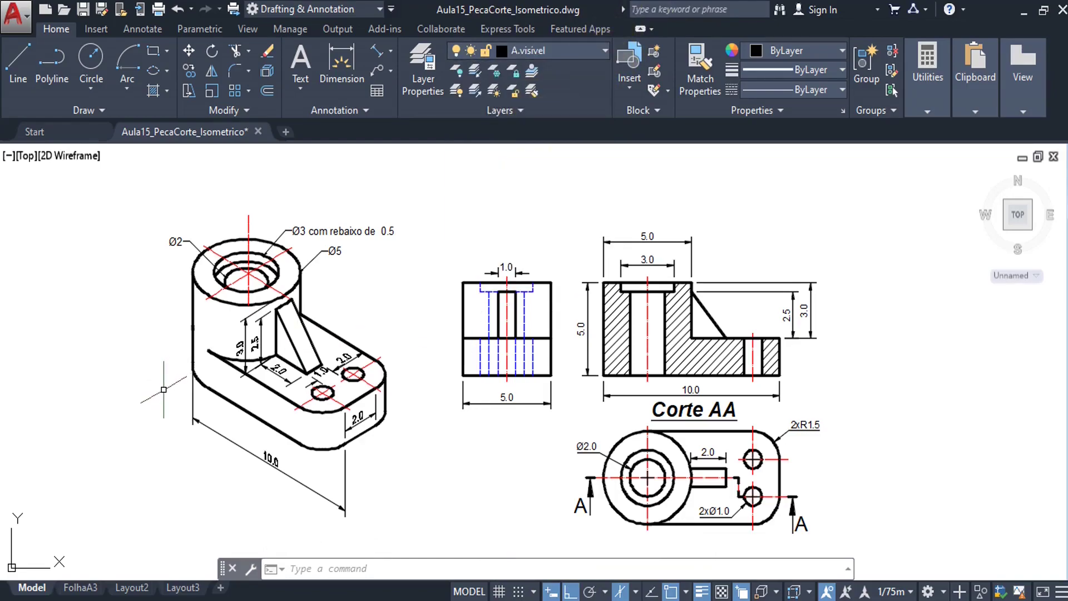
{"action": "middle_click_drag", "start_coordinate": [163, 391], "coordinate": [362, 396]}
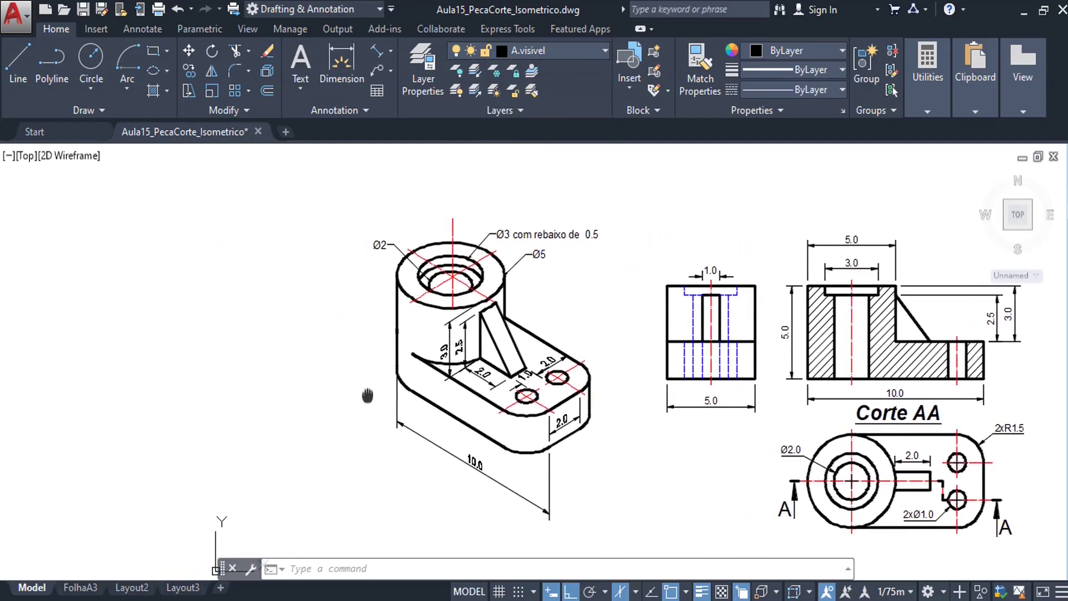
{"action": "scroll", "coordinate": [389, 376], "scroll_direction": "up", "scroll_amount": 2}
{"action": "scroll", "coordinate": [389, 375], "scroll_direction": "down", "scroll_amount": 2}
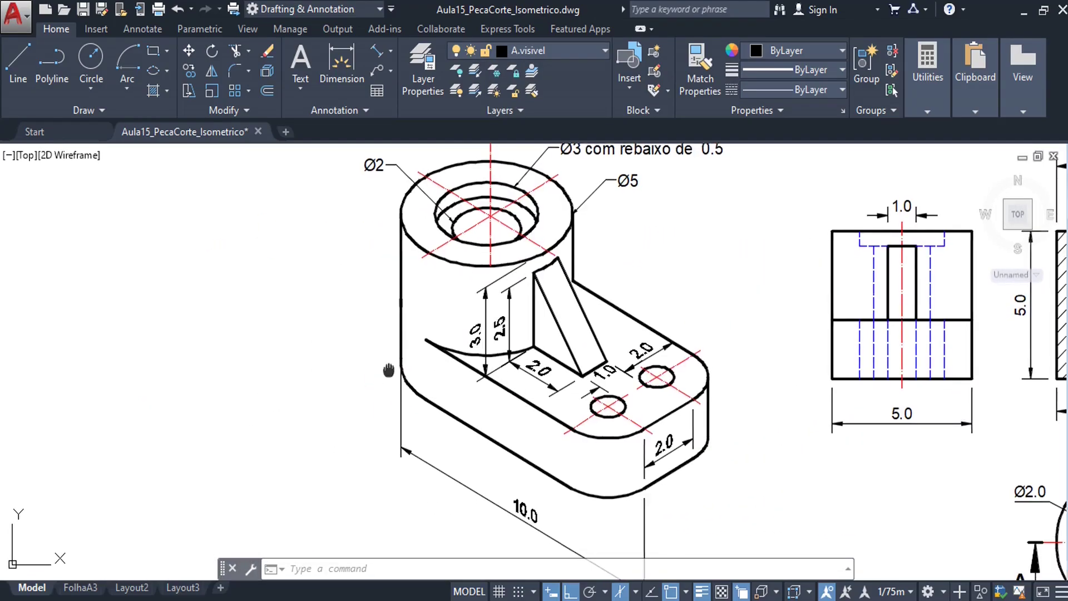
{"action": "scroll", "coordinate": [386, 373], "scroll_direction": "up", "scroll_amount": 2}
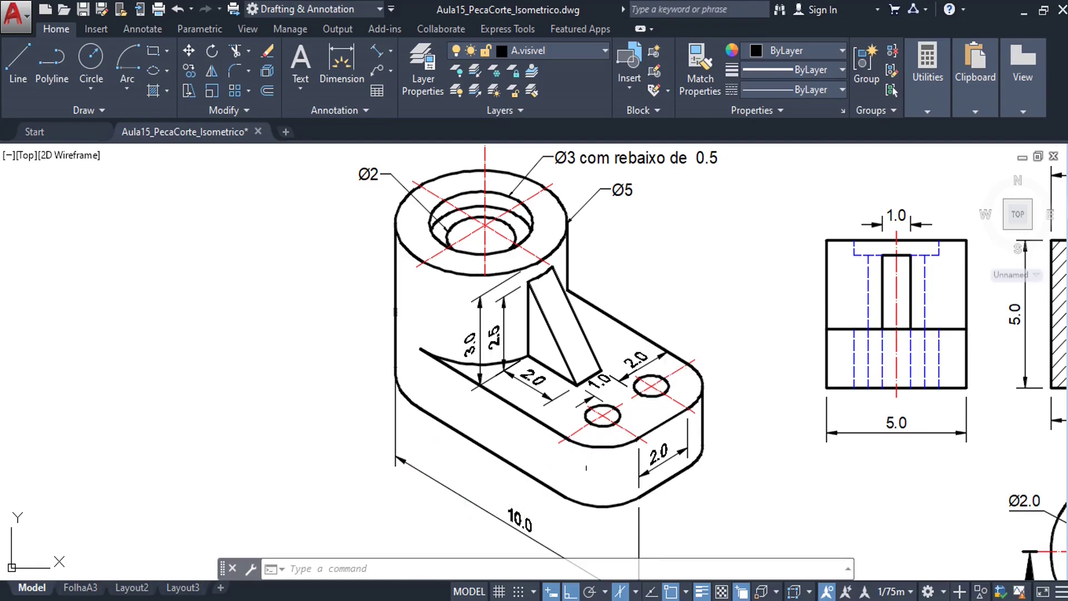
{"action": "middle_click_drag", "start_coordinate": [278, 414], "coordinate": [295, 405]}
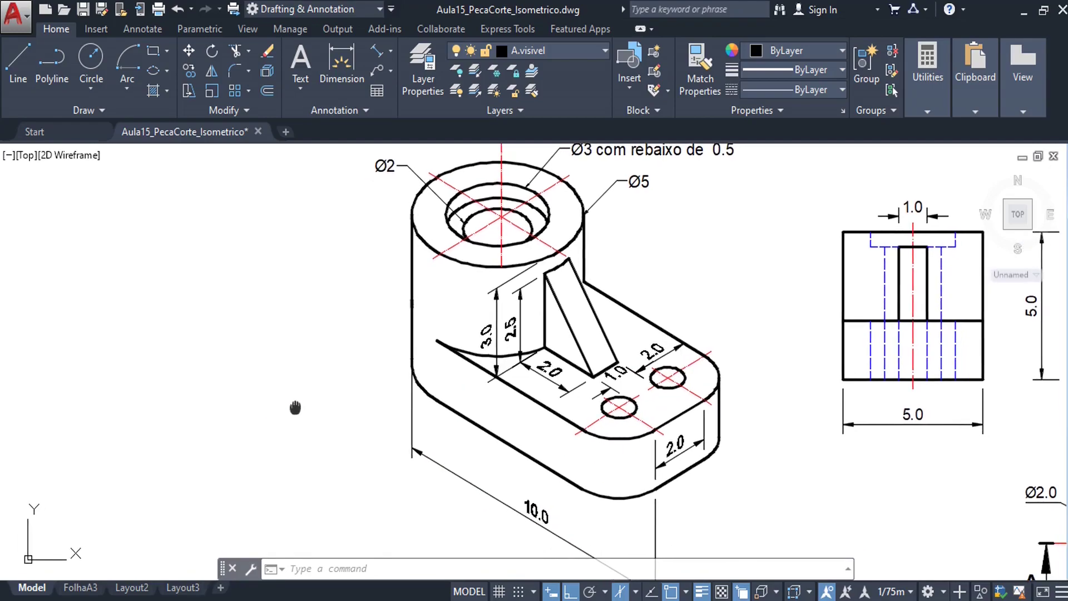
Draw a 10-unit line at 330° in the top isoplane, starting in the empty area beside the reference part.
{"action": "left_click", "coordinate": [16, 64]}
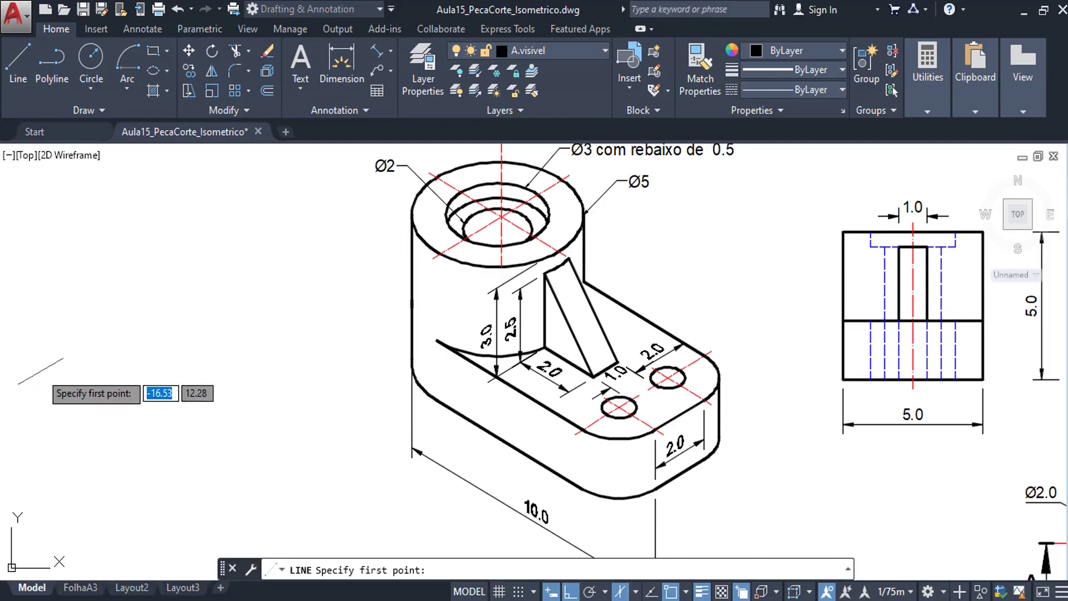
{"action": "left_click", "coordinate": [27, 399]}
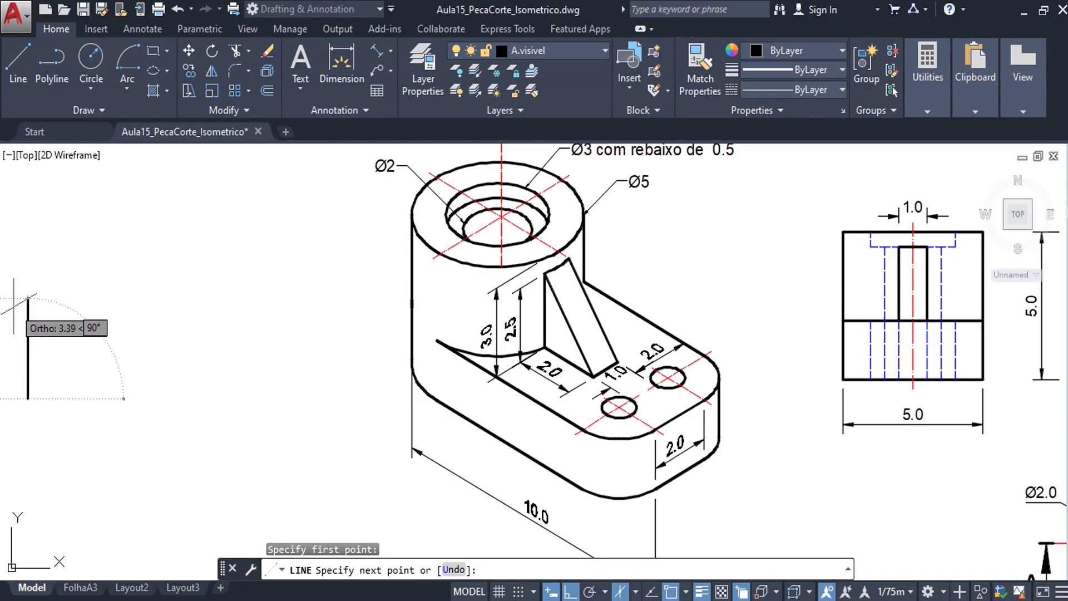
{"action": "key", "text": "F5"}
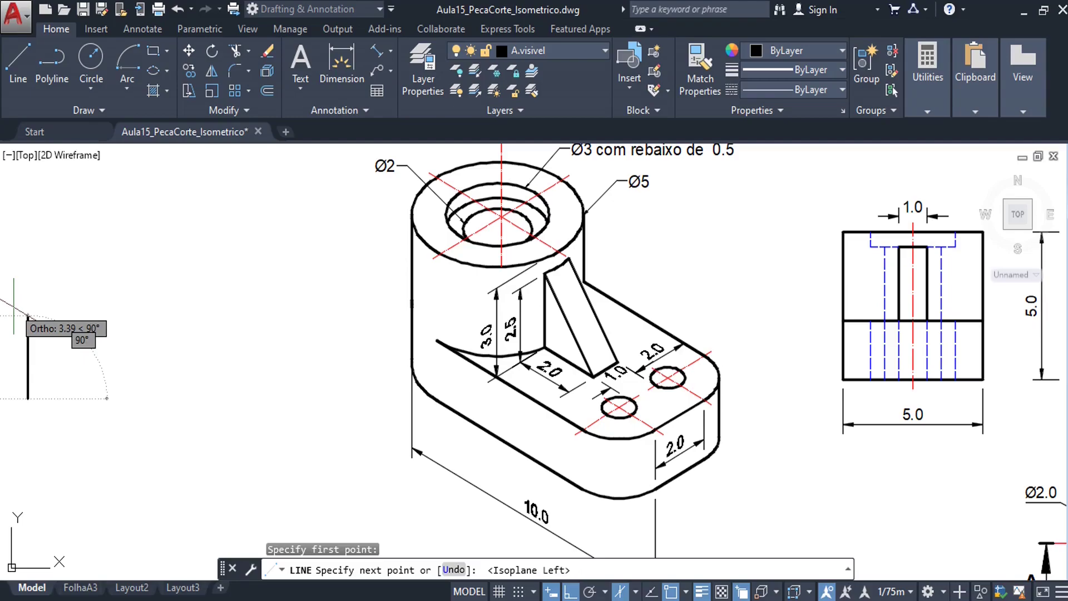
{"action": "key", "text": "F5"}
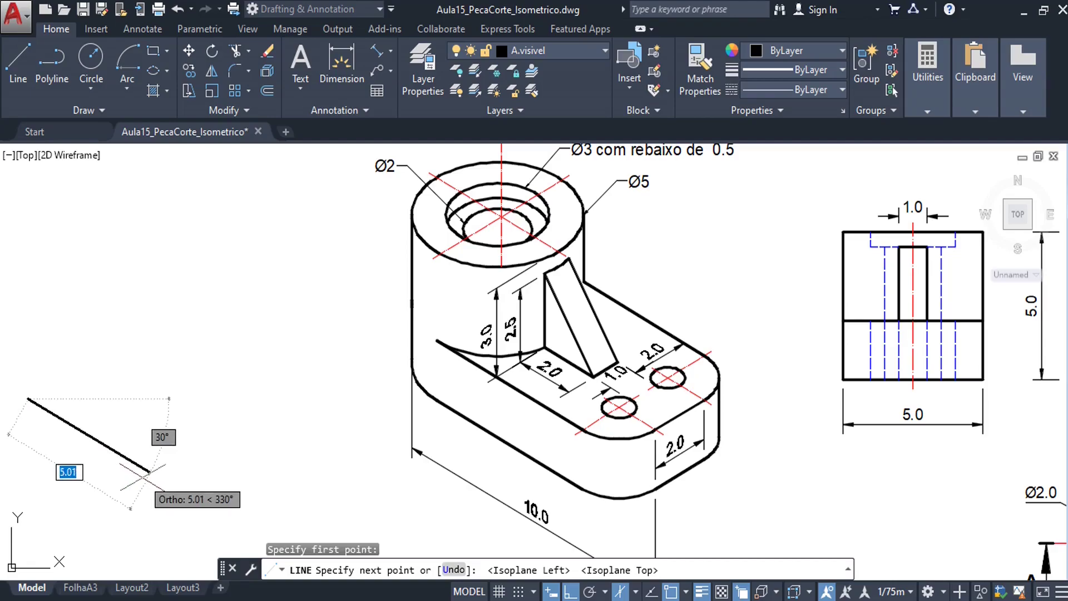
{"action": "type", "text": "10"}
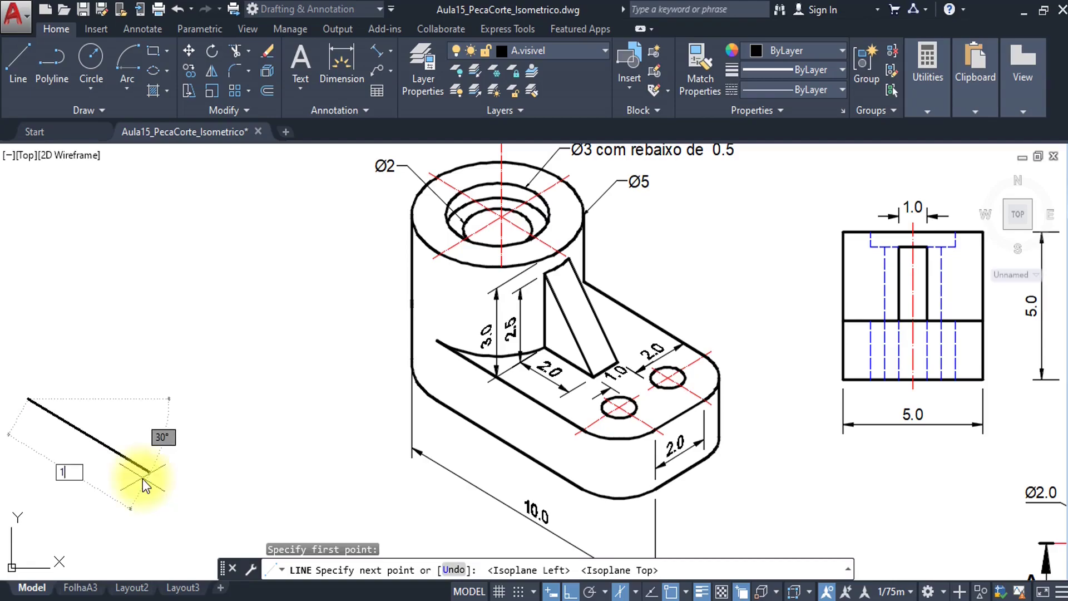
{"action": "key", "text": "Return"}
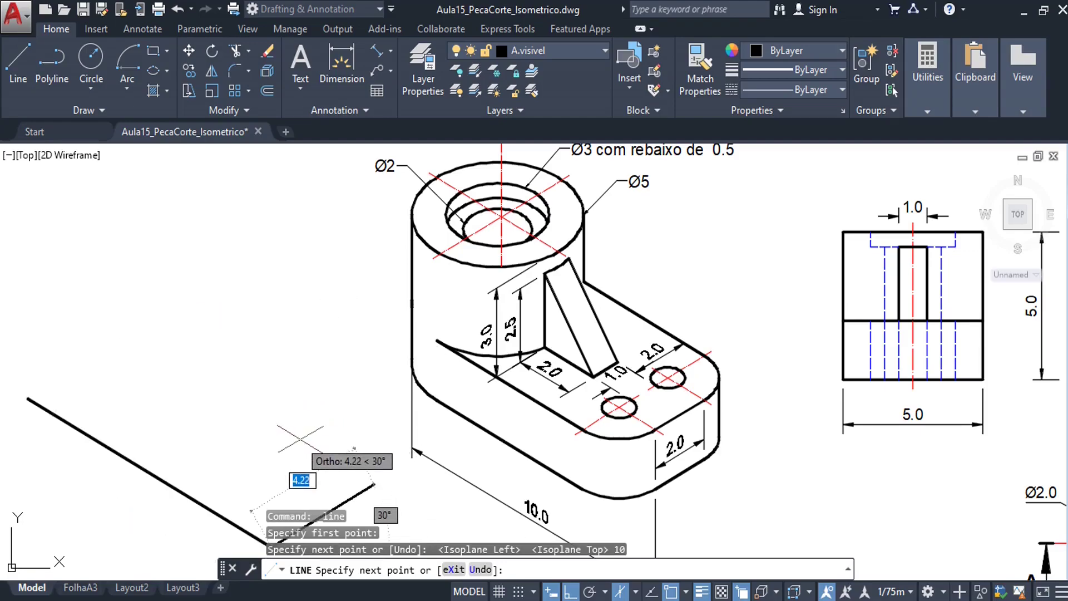
Complete the isometric base outline with a 5-unit edge at 30°, a parallel 10-unit edge and a closing line to the start point.
{"action": "type", "text": "5"}
{"action": "key", "text": "Return"}
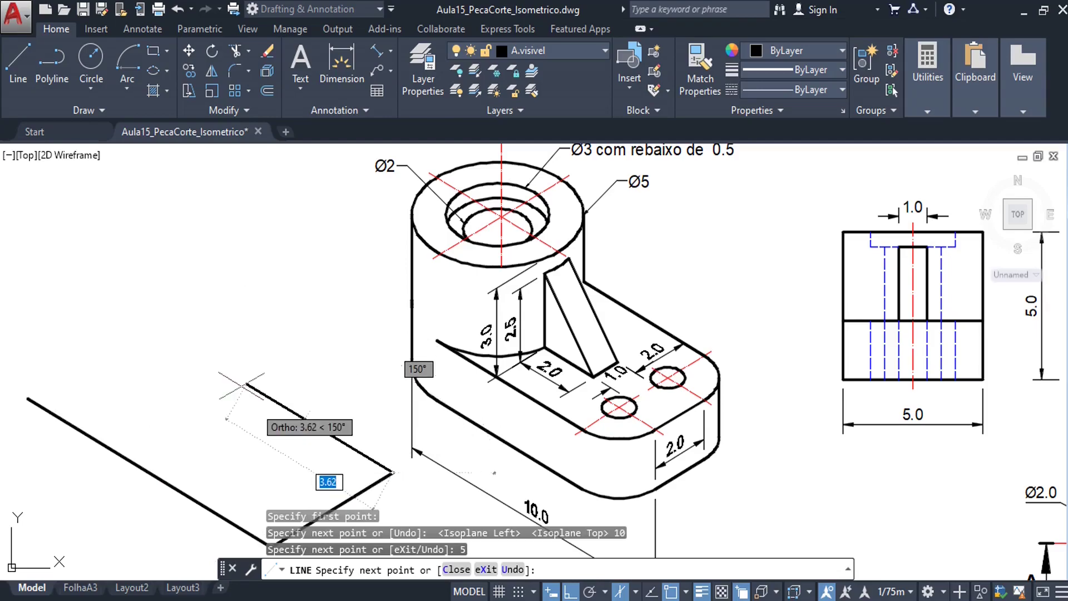
{"action": "type", "text": "10"}
{"action": "key", "text": "Return"}
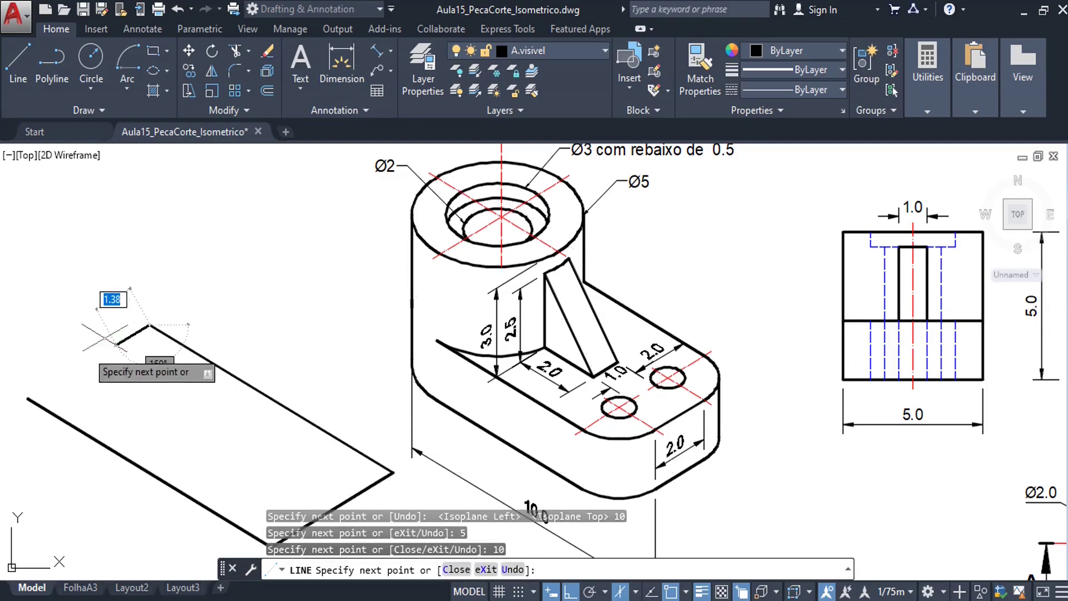
{"action": "left_click", "coordinate": [28, 399]}
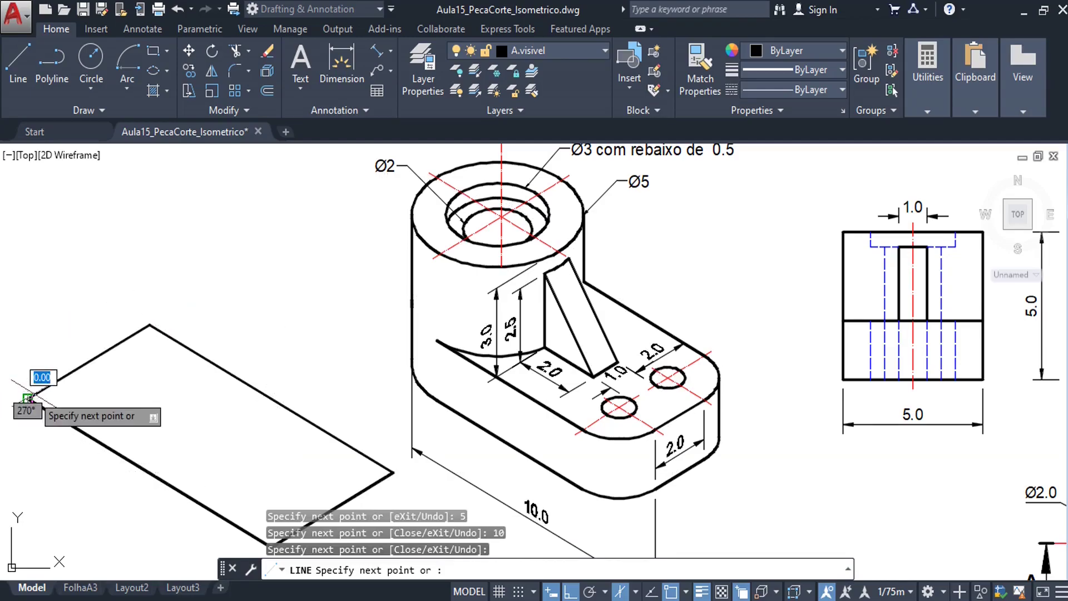
{"action": "key", "text": "Escape"}
Draw a 10 by 5 rectangle with the Rectangle command in the empty area above the isometric base outline.
{"action": "middle_click_drag", "start_coordinate": [147, 421], "coordinate": [187, 376]}
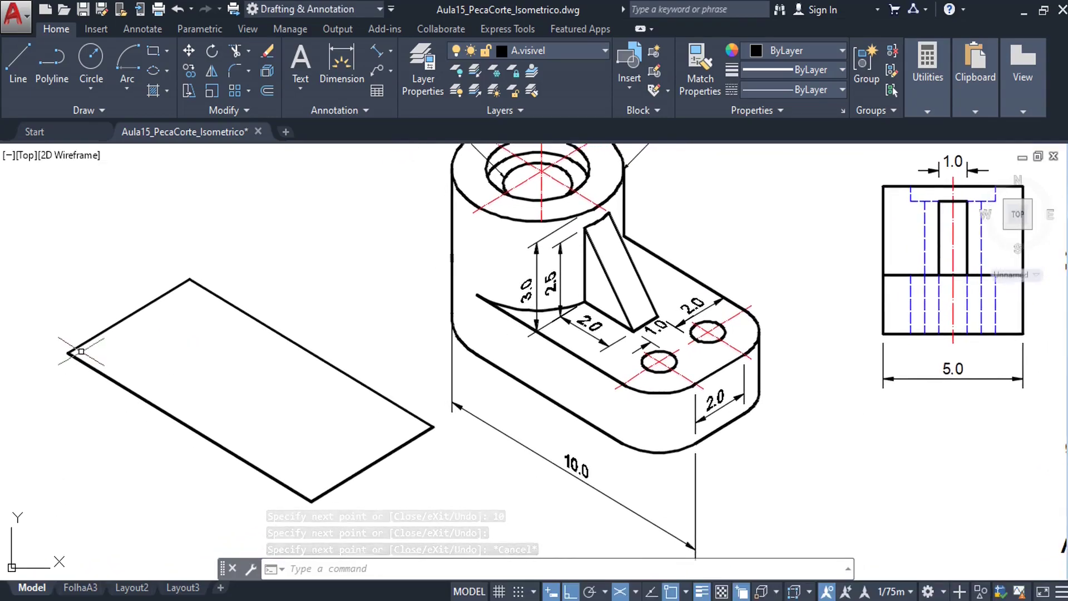
{"action": "mouse_move", "coordinate": [281, 381]}
{"action": "middle_mouse_down"}
{"action": "mouse_move", "coordinate": [327, 410]}
{"action": "mouse_move", "coordinate": [350, 443]}
{"action": "middle_mouse_up"}
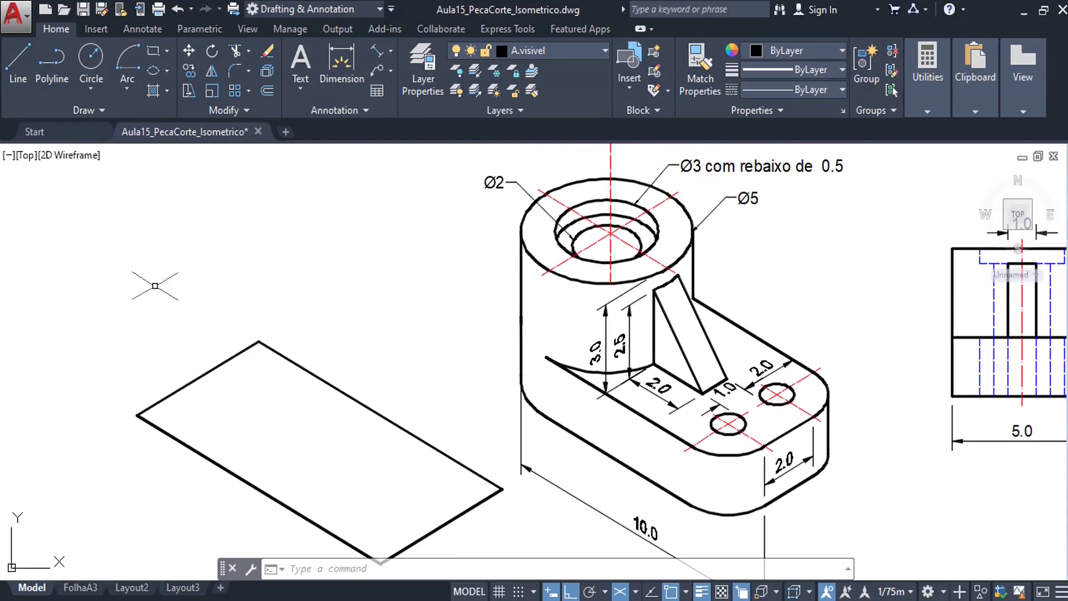
{"action": "type", "text": "rec"}
{"action": "key", "text": "Return"}
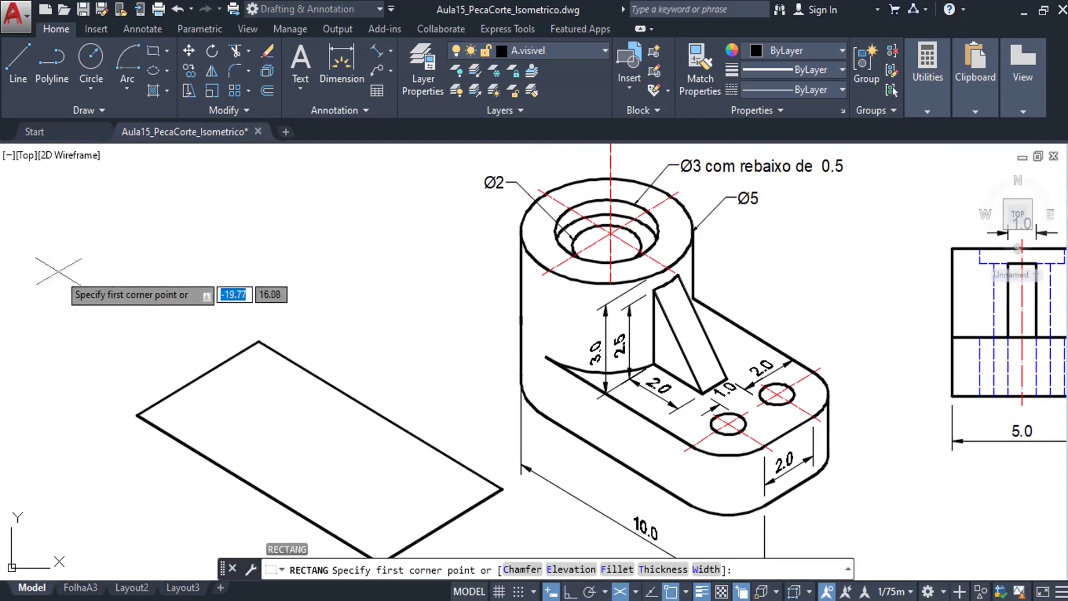
{"action": "left_click", "coordinate": [42, 278]}
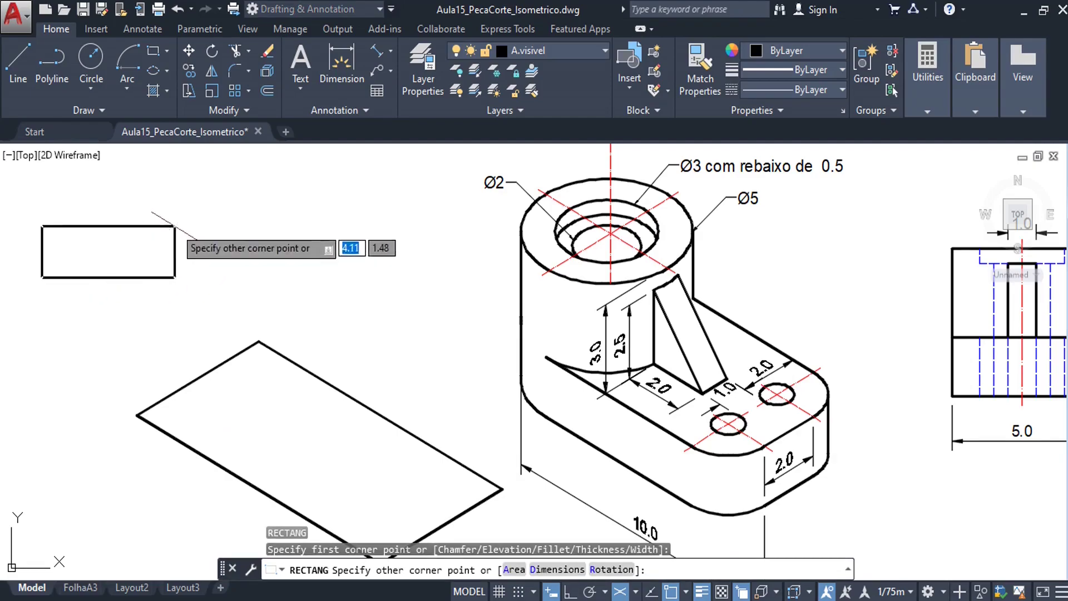
{"action": "type", "text": "10"}
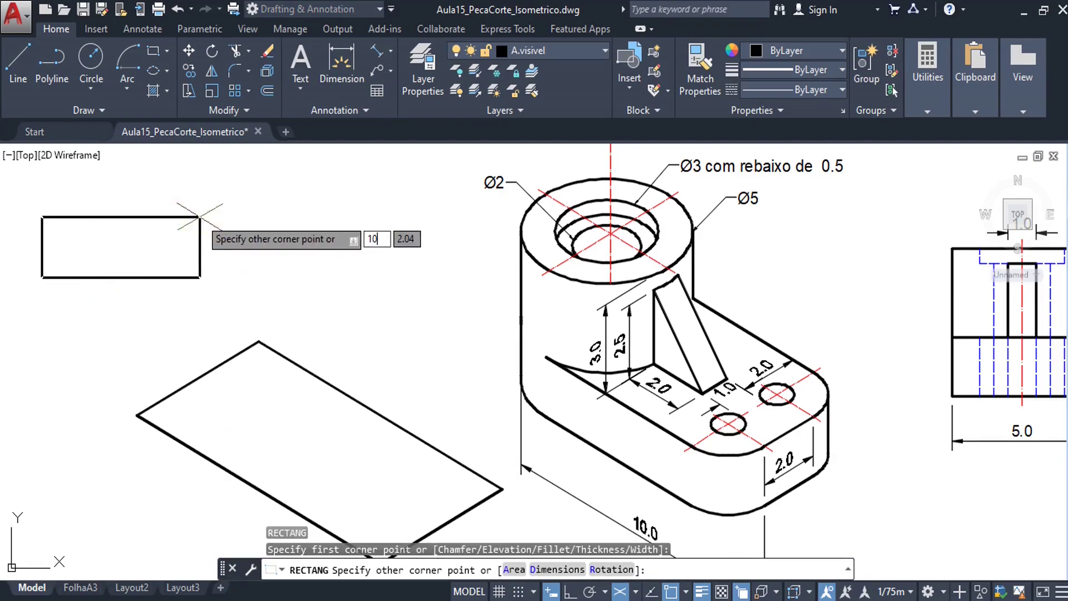
{"action": "key", "text": "Tab"}
{"action": "type", "text": "5"}
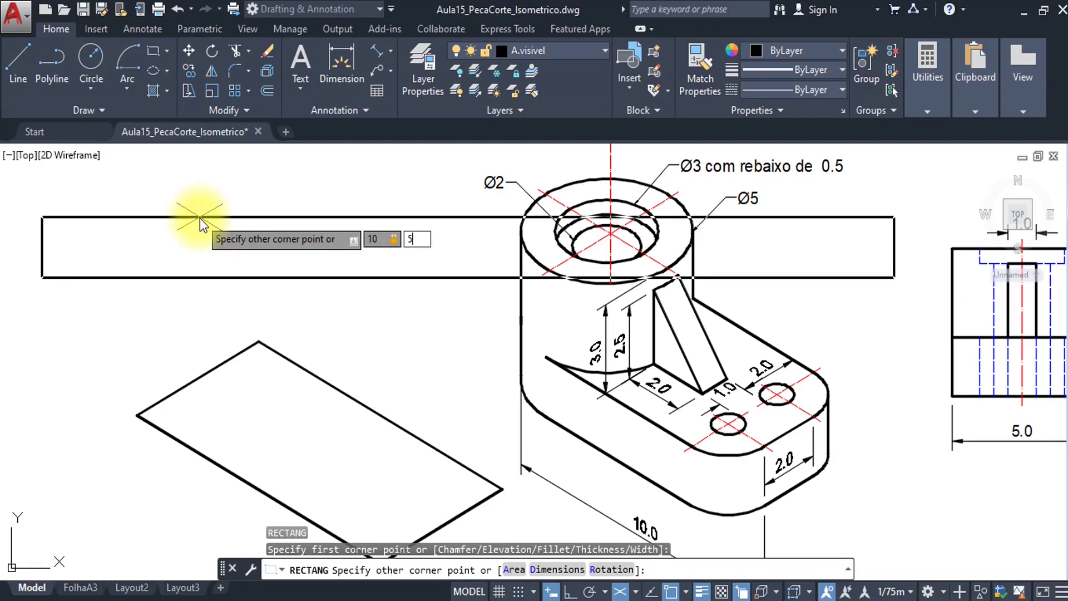
{"action": "key", "text": "Return"}
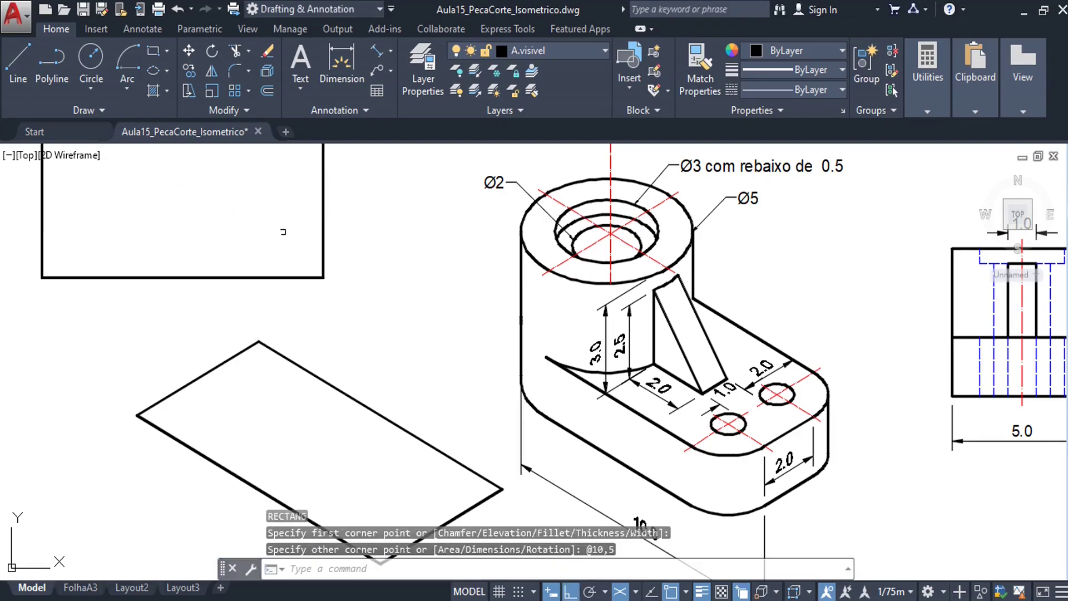
Erase the 10 by 5 rectangle above the isometric base outline.
{"action": "middle_click_drag", "start_coordinate": [305, 257], "coordinate": [303, 272]}
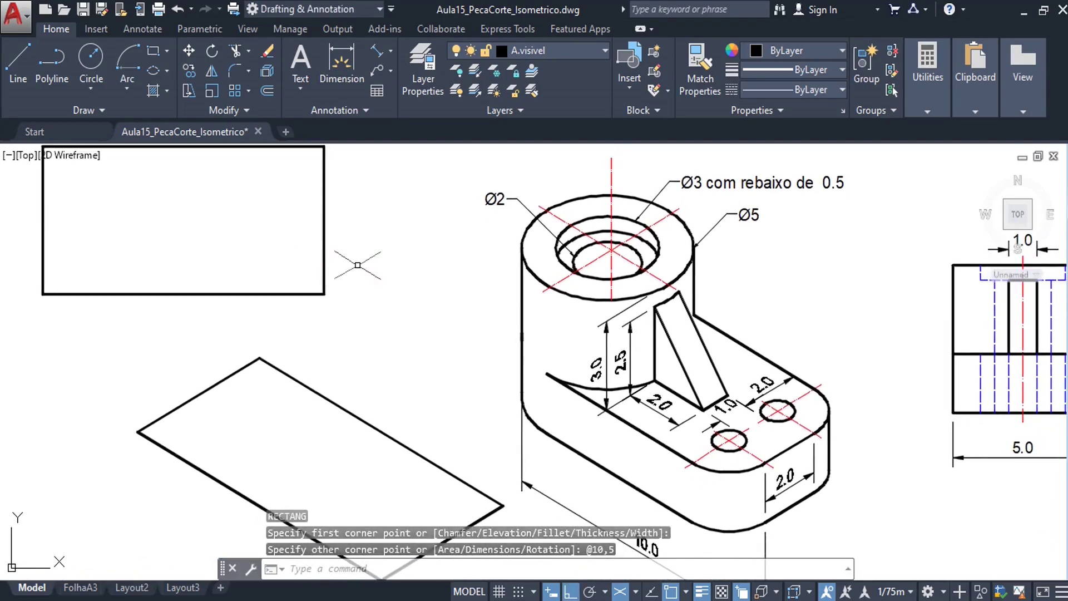
{"action": "type", "text": "e"}
{"action": "key", "text": "Return"}
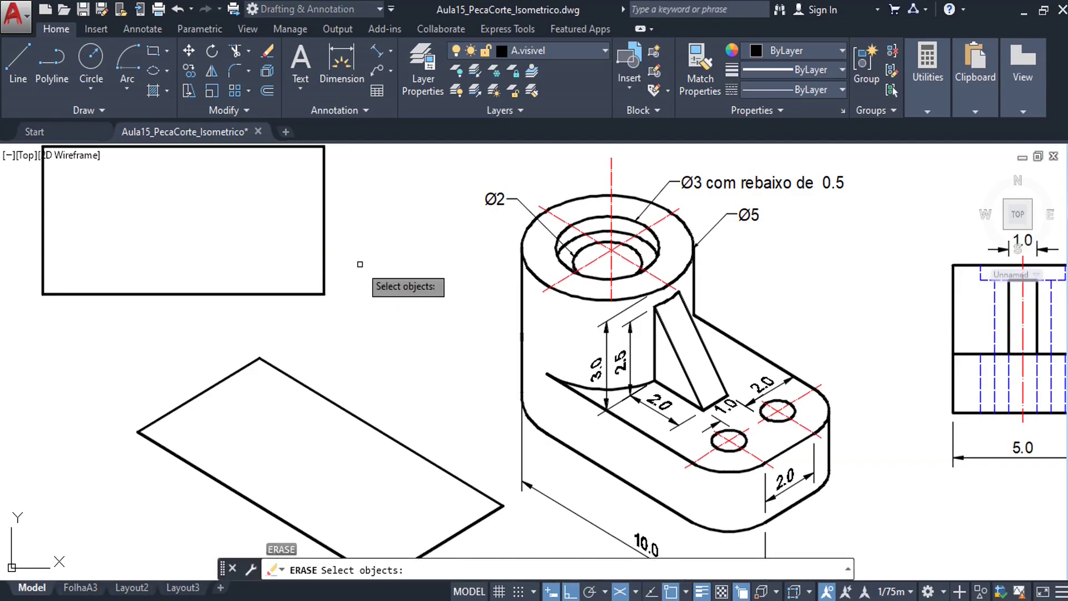
{"action": "left_click", "coordinate": [324, 272]}
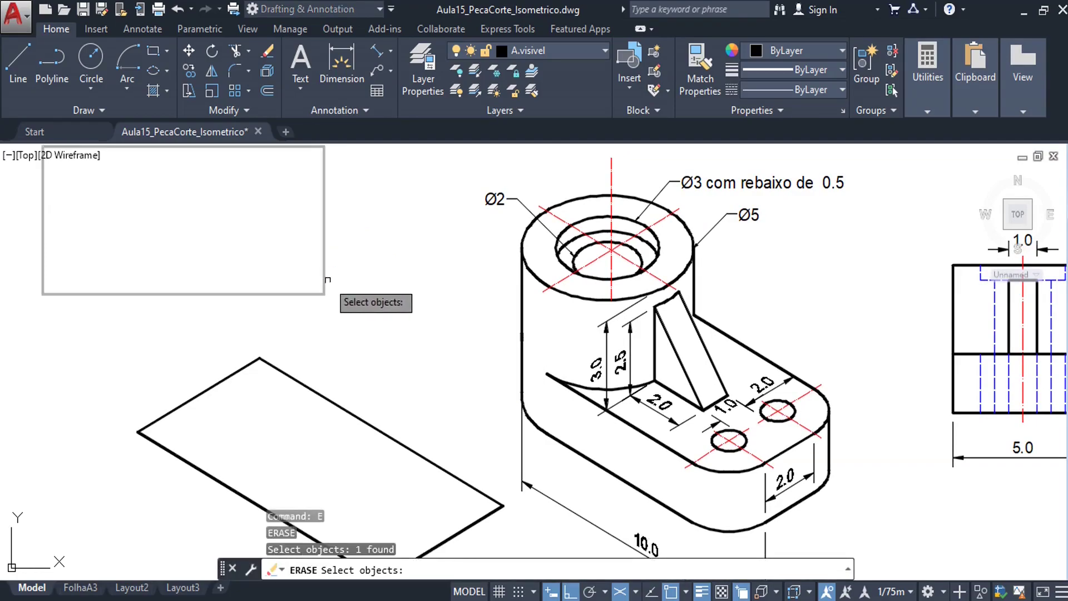
{"action": "key", "text": "Return"}
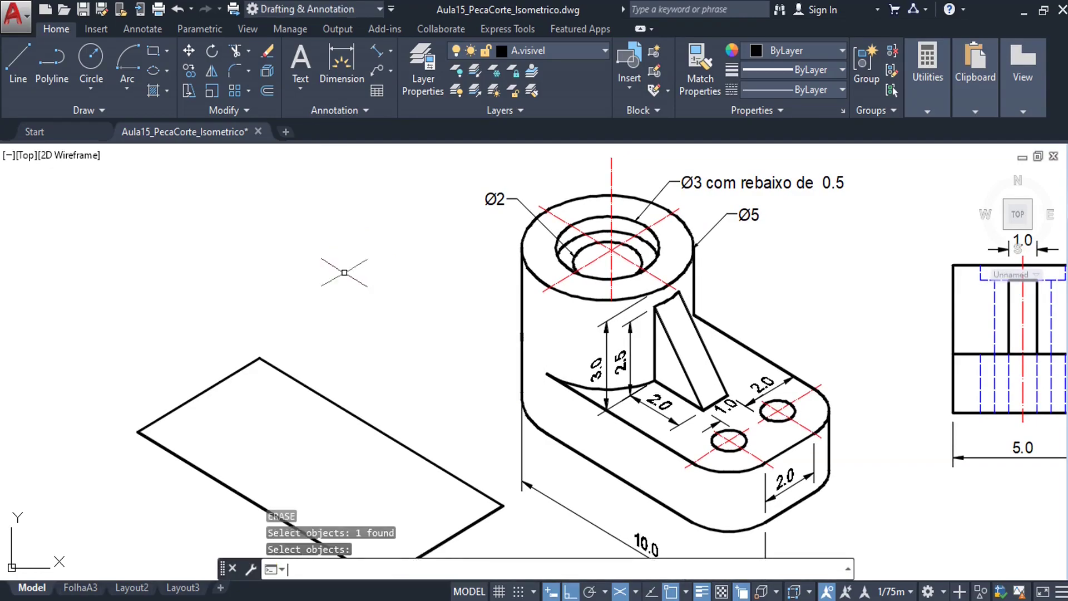
Draw a top-isoplane isocircle centred on the midpoint of the base outline's upper-left short edge, with its radius reaching that edge's endpoint.
{"action": "mouse_move", "coordinate": [332, 420]}
{"action": "middle_mouse_down"}
{"action": "mouse_move", "coordinate": [302, 309]}
{"action": "mouse_move", "coordinate": [286, 345]}
{"action": "middle_mouse_up"}
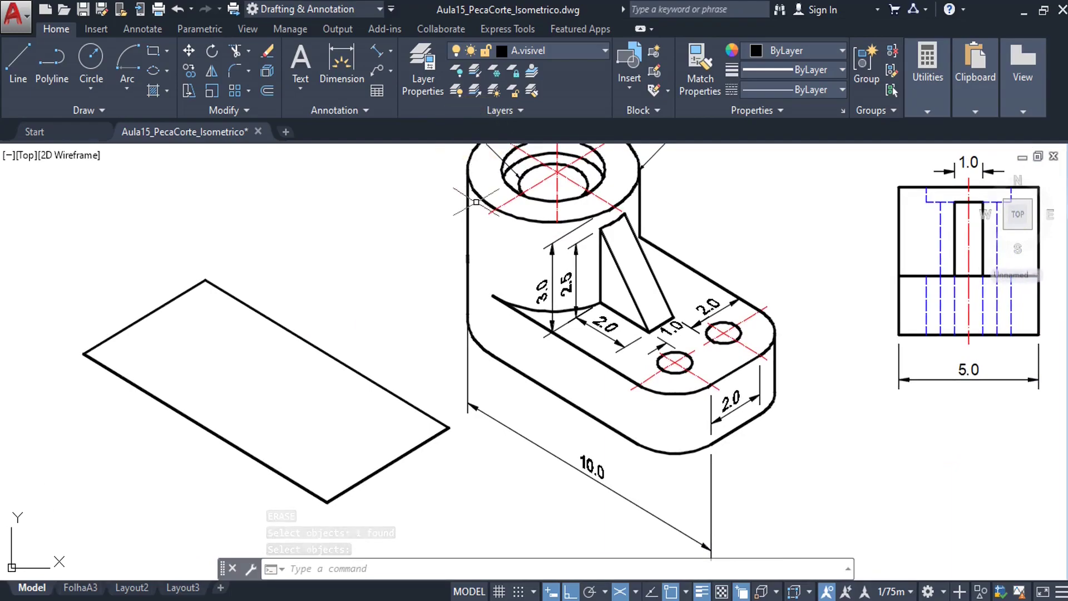
{"action": "middle_click_drag", "start_coordinate": [476, 203], "coordinate": [478, 258]}
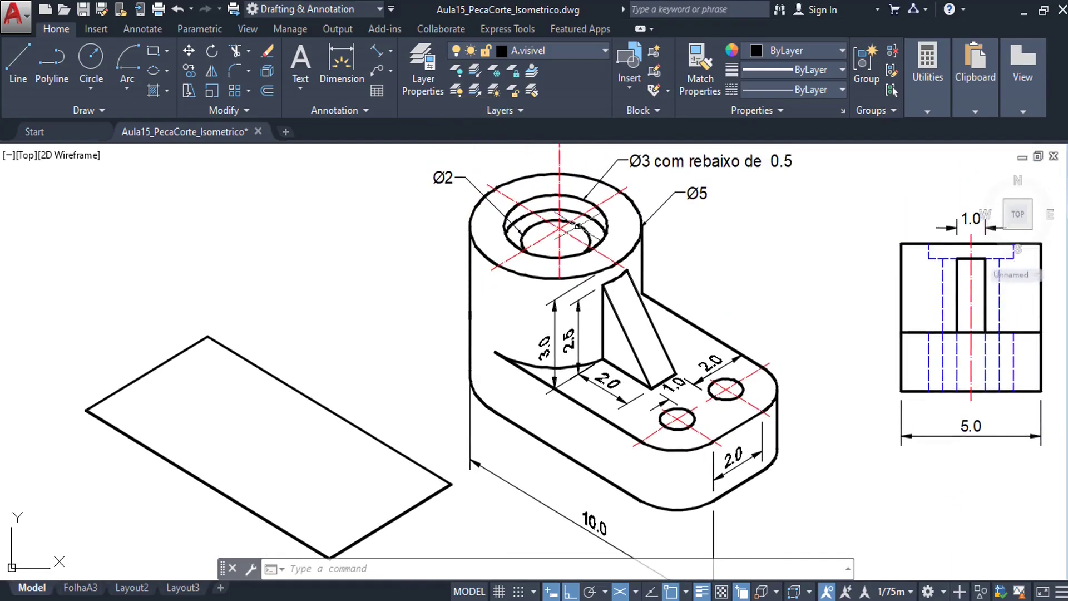
{"action": "mouse_move", "coordinate": [578, 226]}
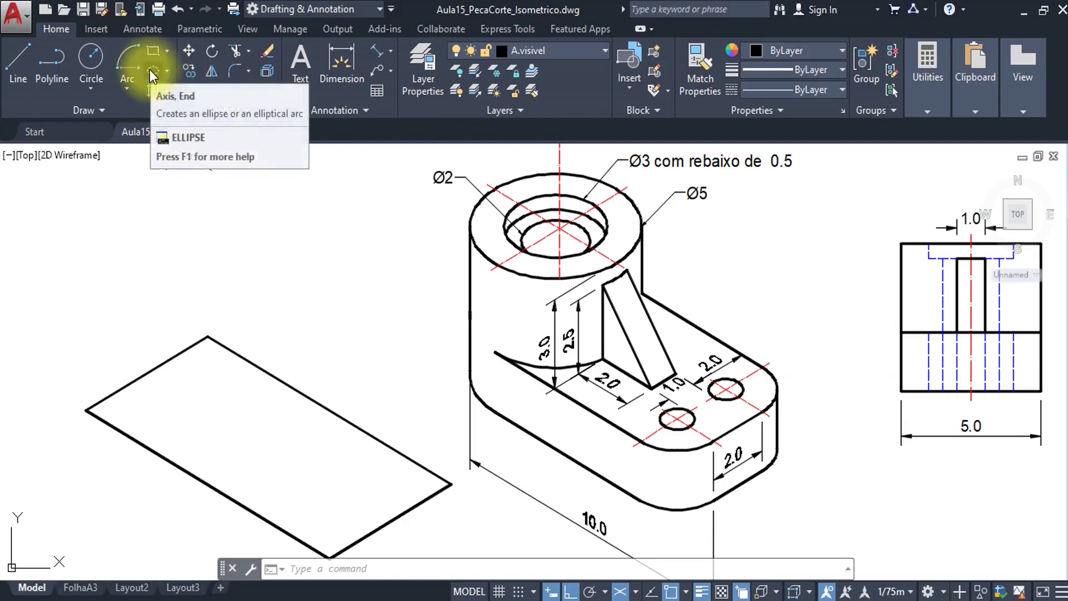
{"action": "left_click", "coordinate": [167, 69]}
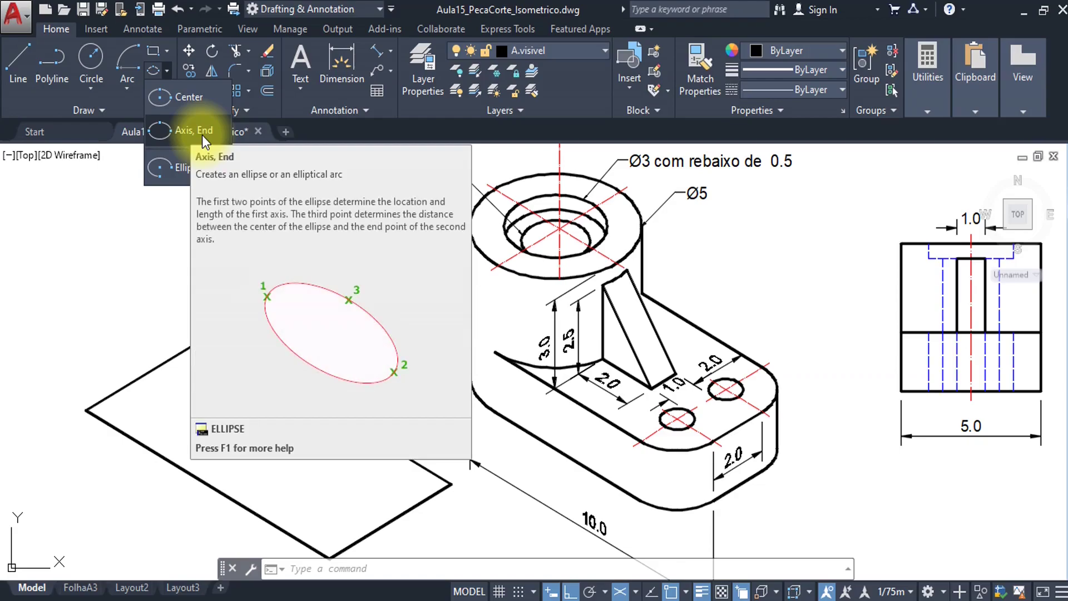
{"action": "left_click", "coordinate": [202, 135]}
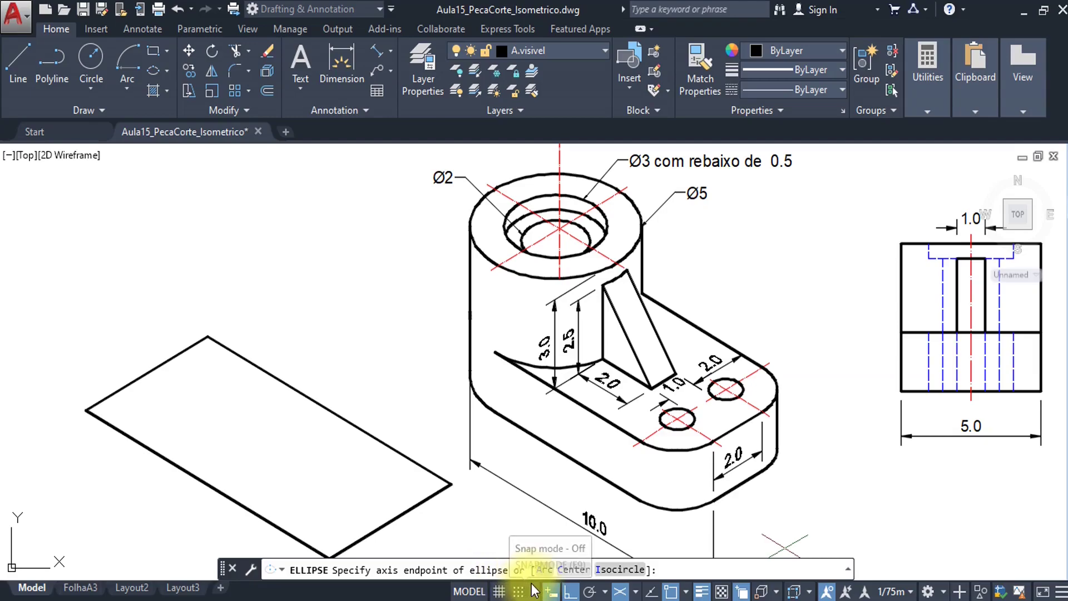
{"action": "left_click", "coordinate": [619, 569]}
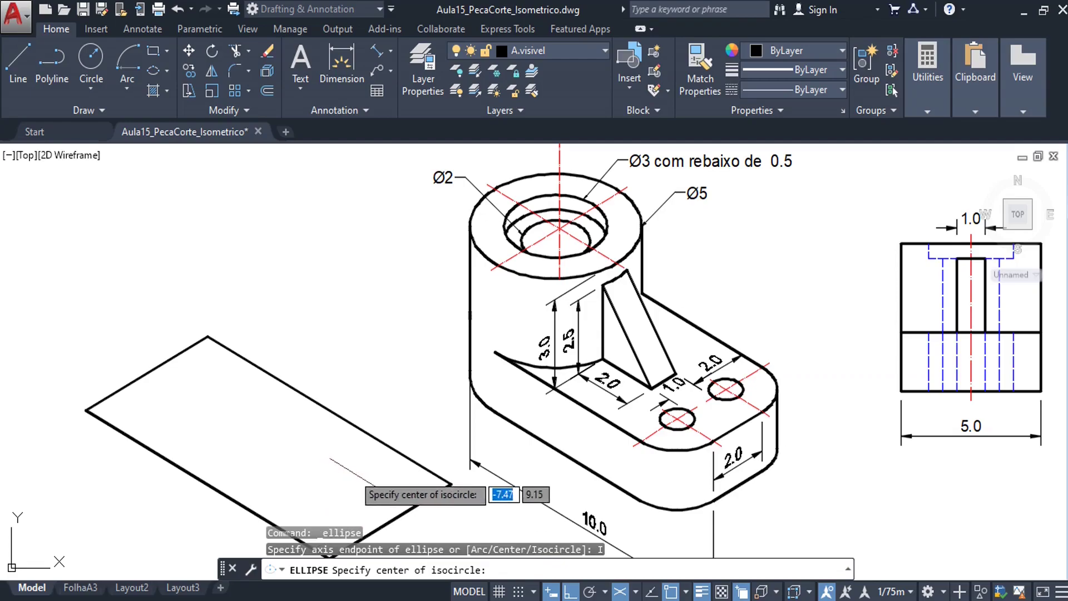
{"action": "left_click", "coordinate": [146, 372]}
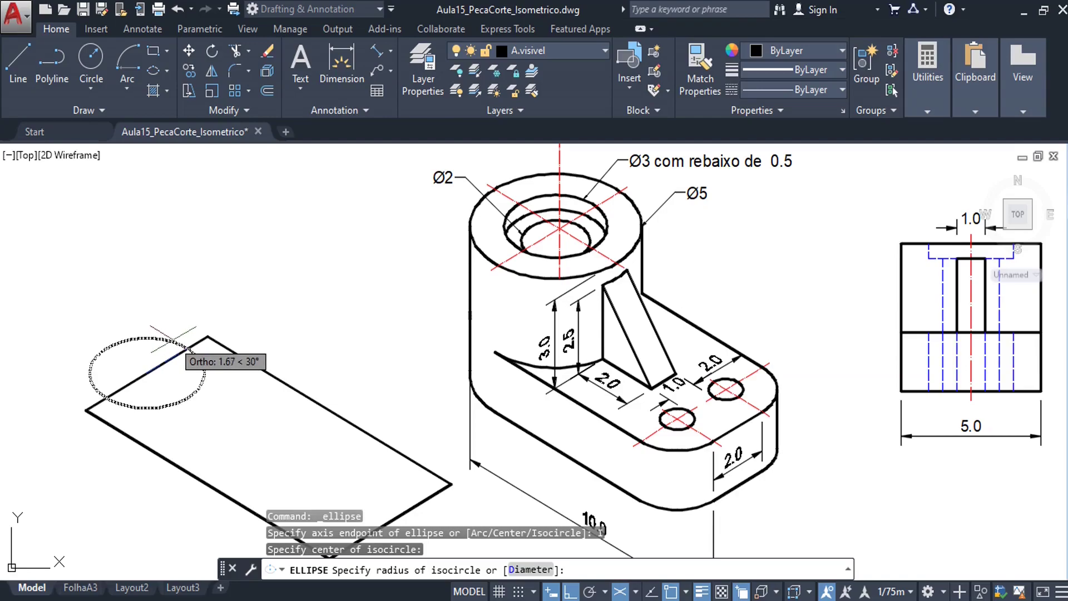
{"action": "key", "text": "F5"}
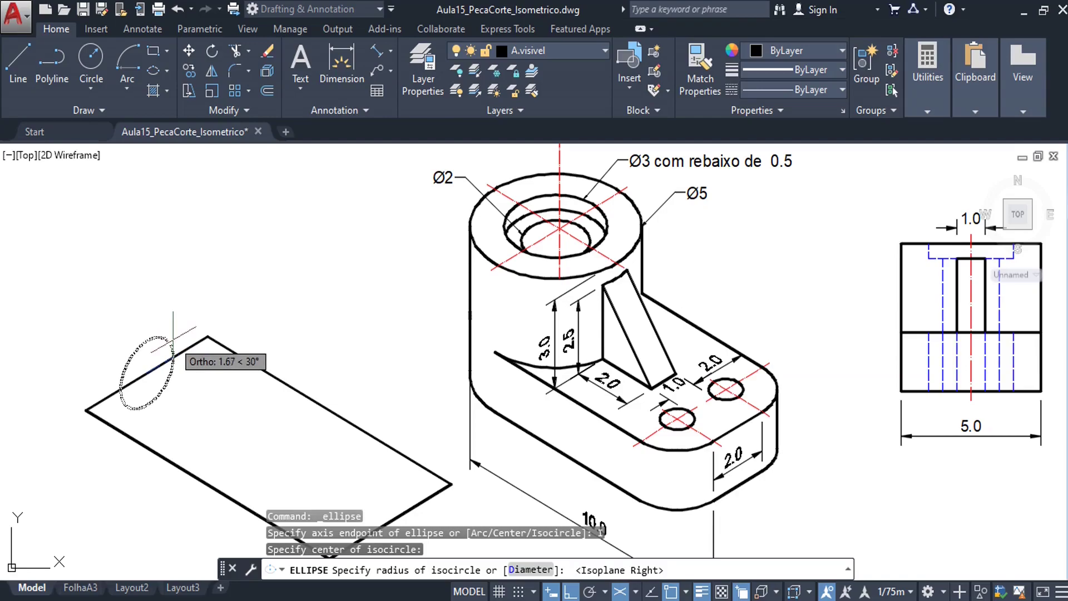
{"action": "key", "text": "F5"}
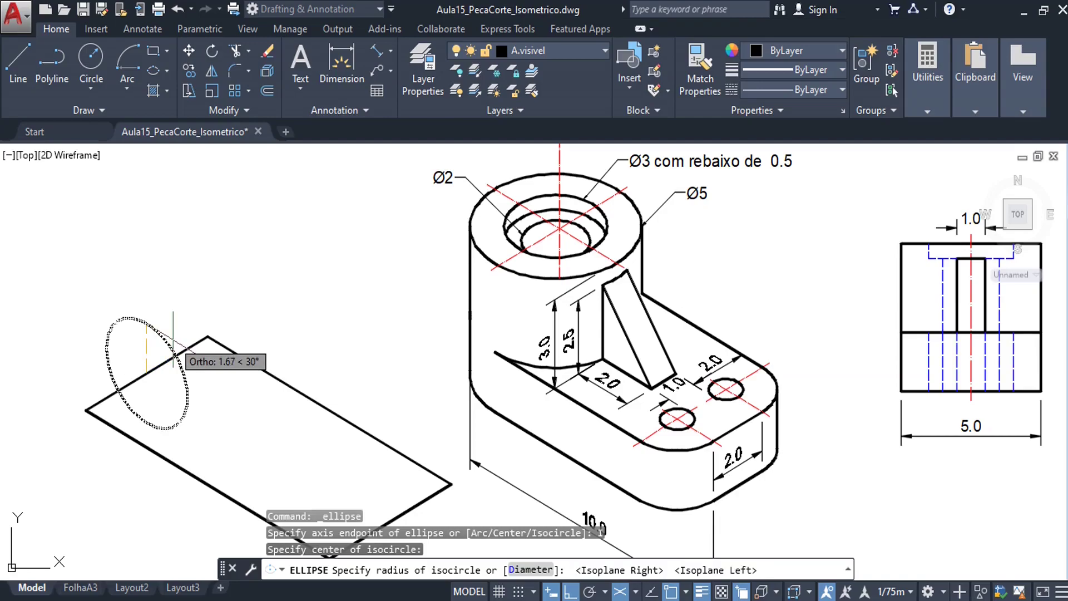
{"action": "key", "text": "F5"}
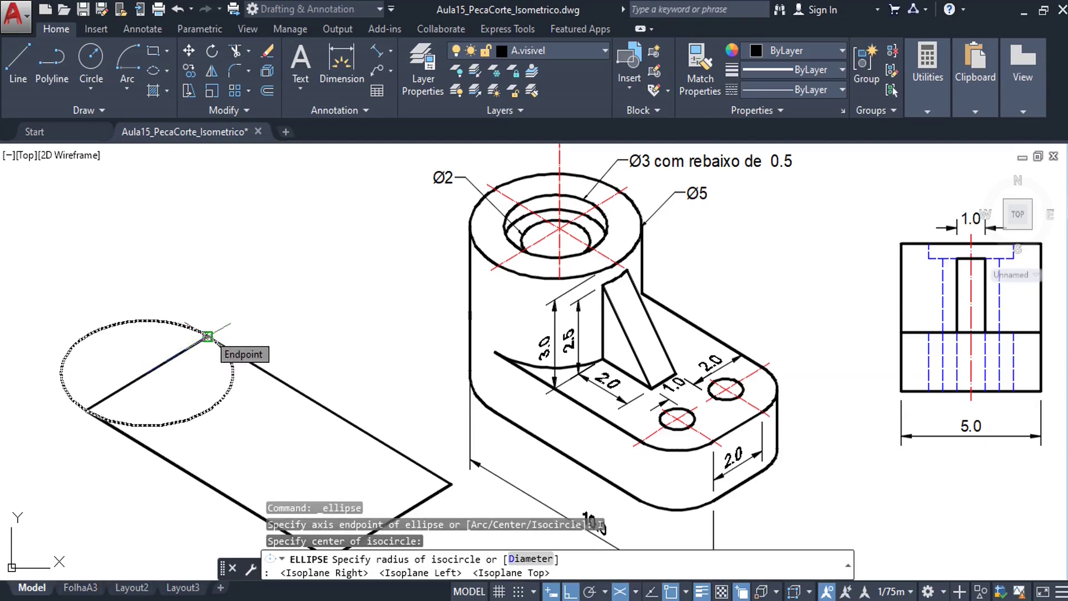
{"action": "left_click", "coordinate": [208, 336]}
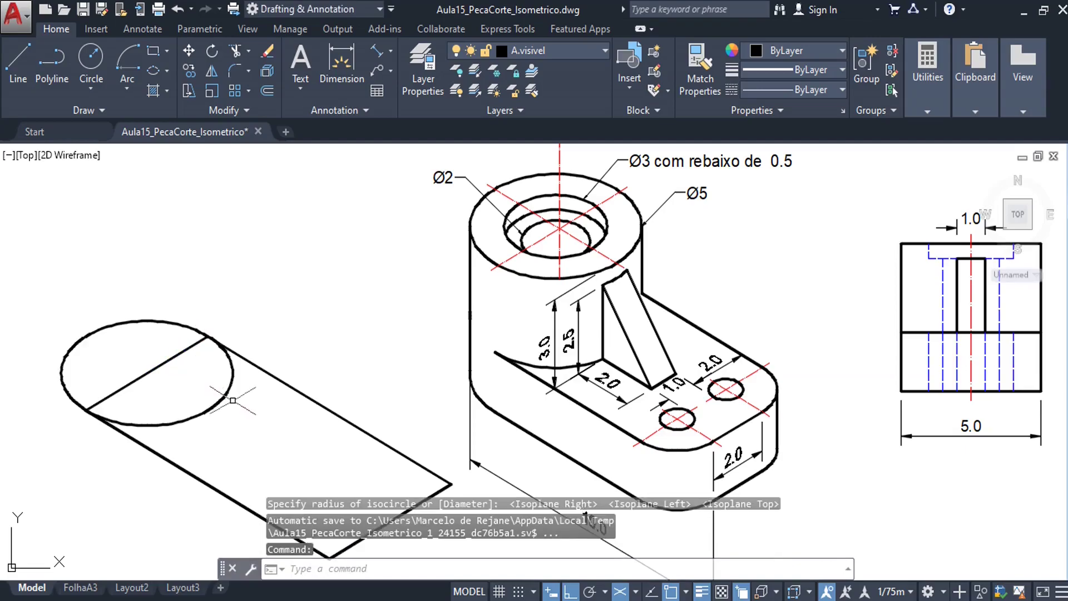
Draw a regular circle of radius 2.5 centred on the midpoint of the base outline's upper-left short edge.
{"action": "mouse_move", "coordinate": [208, 407]}
{"action": "middle_mouse_down"}
{"action": "mouse_move", "coordinate": [214, 381]}
{"action": "mouse_move", "coordinate": [239, 387]}
{"action": "middle_mouse_up"}
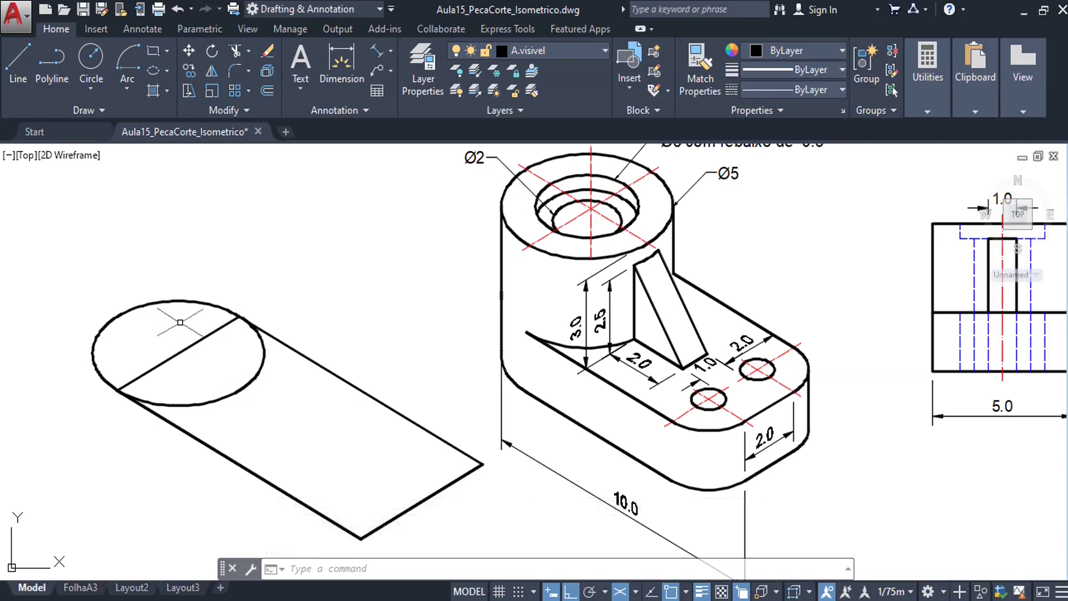
{"action": "type", "text": "c"}
{"action": "key", "text": "Return"}
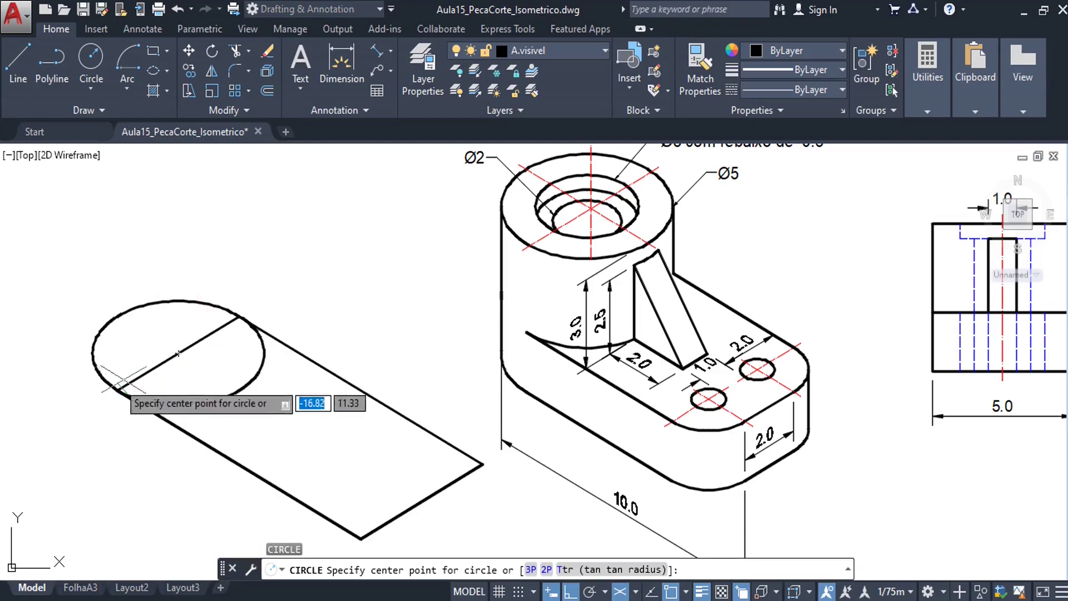
{"action": "left_click", "coordinate": [178, 354]}
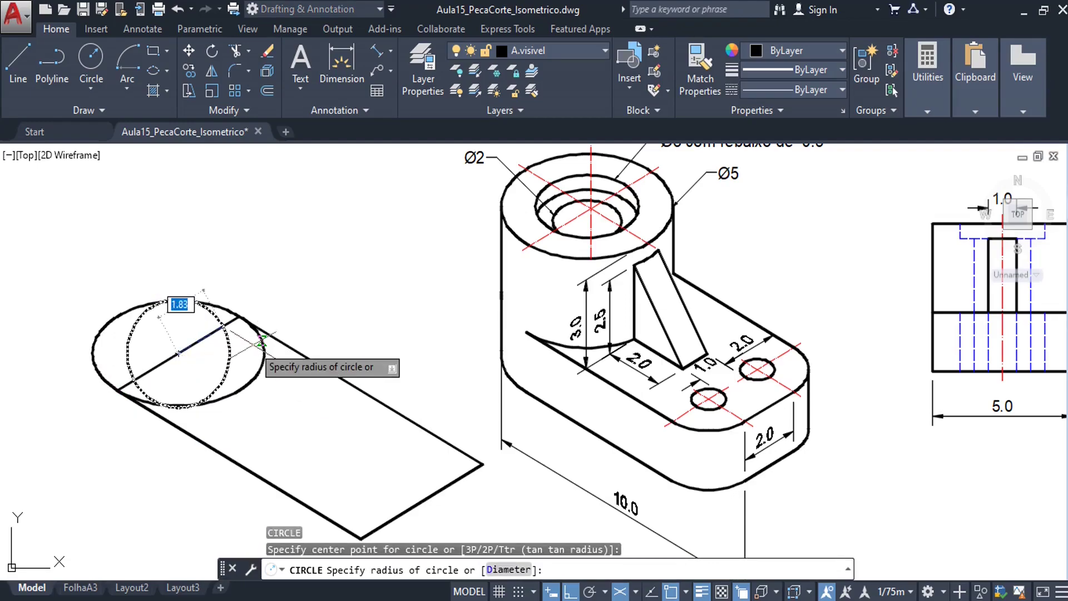
{"action": "type", "text": "2."}
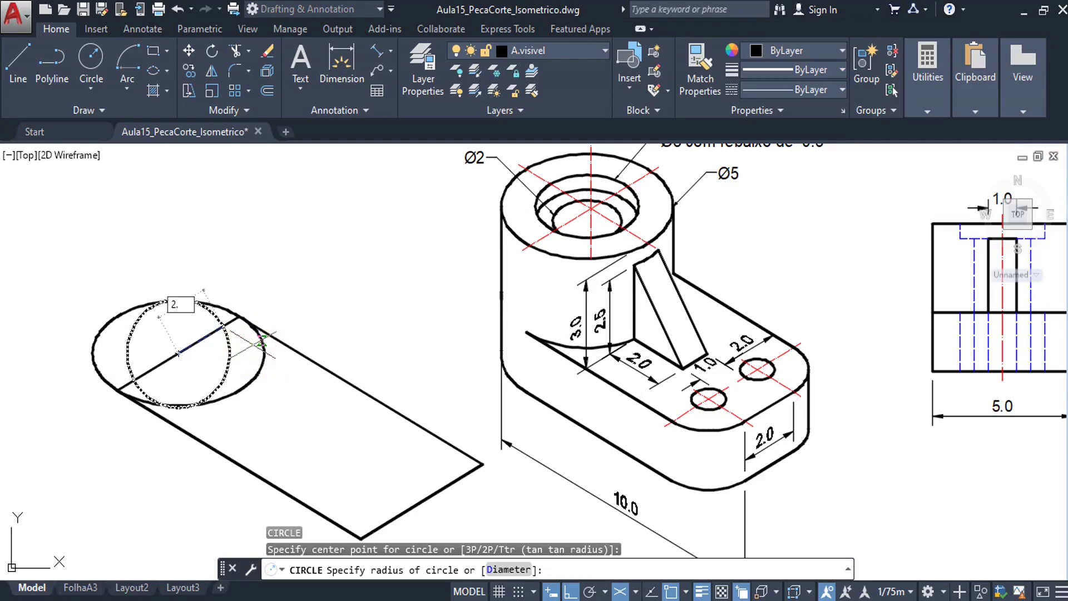
{"action": "type", "text": "5"}
{"action": "key", "text": "Return"}
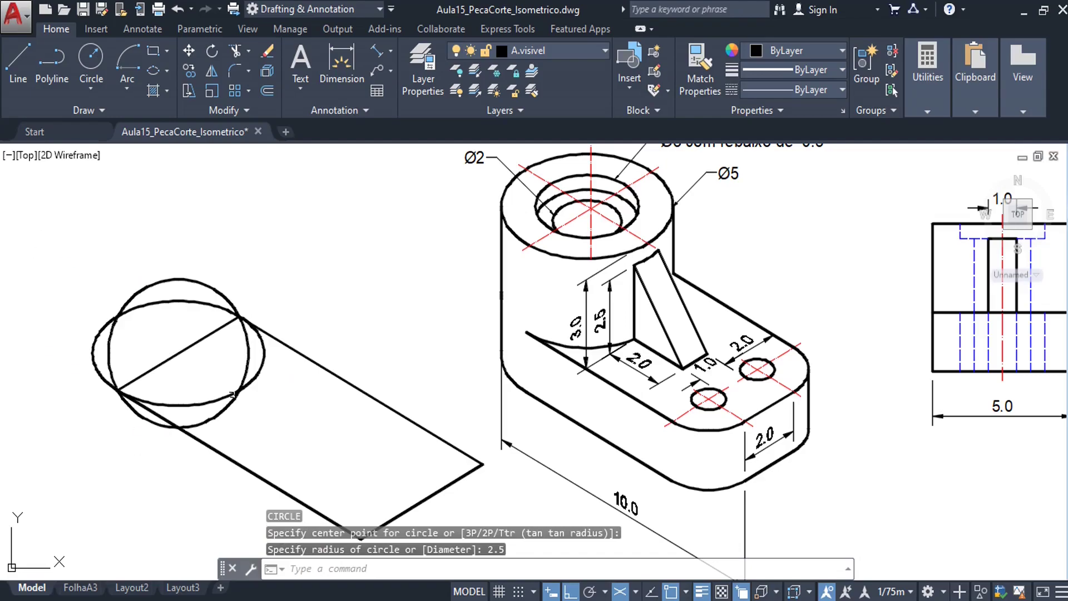
Erase the regular circle of radius 2.5 that overlaps the isocircle.
{"action": "type", "text": "E"}
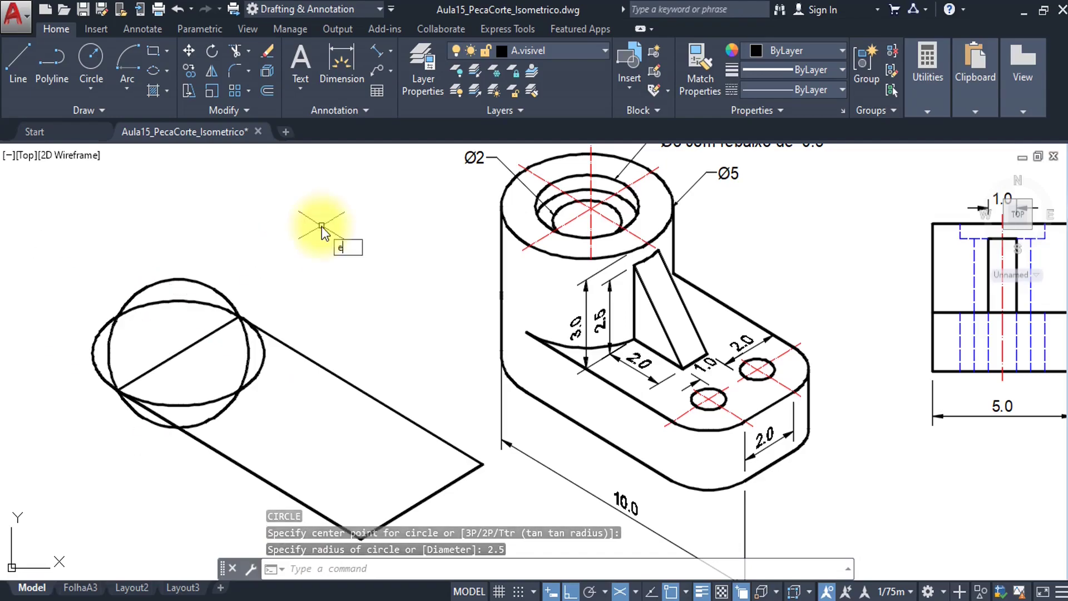
{"action": "key", "text": "Return"}
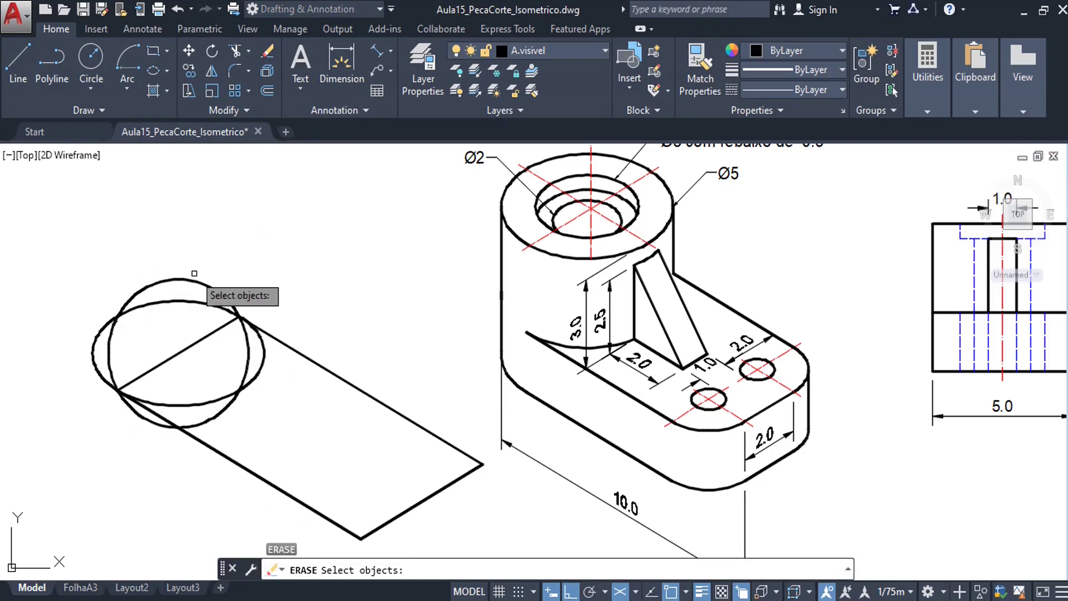
{"action": "left_click", "coordinate": [185, 276]}
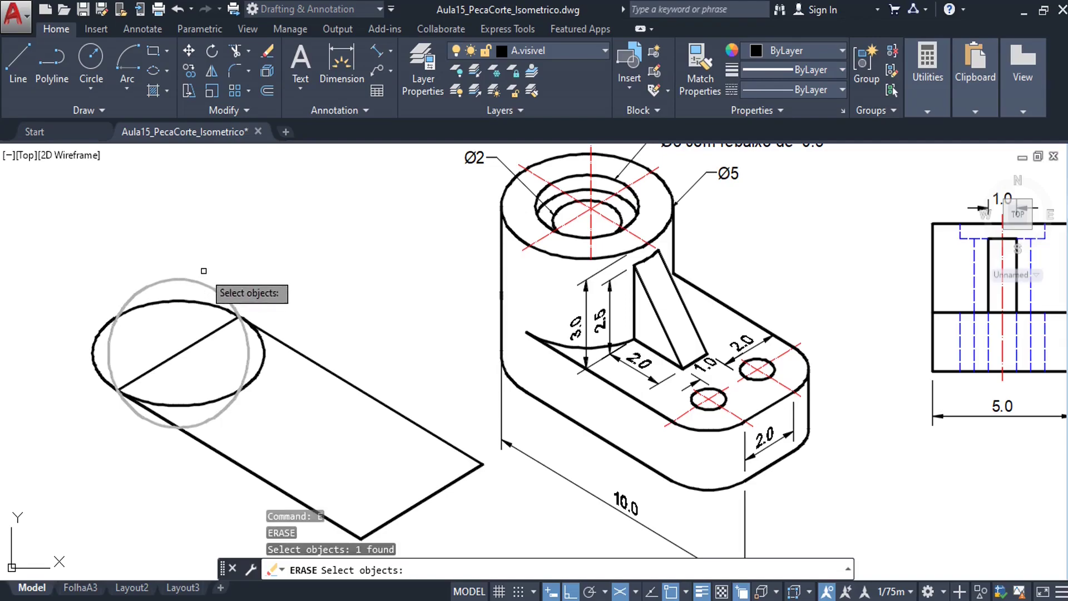
{"action": "key", "text": "Return"}
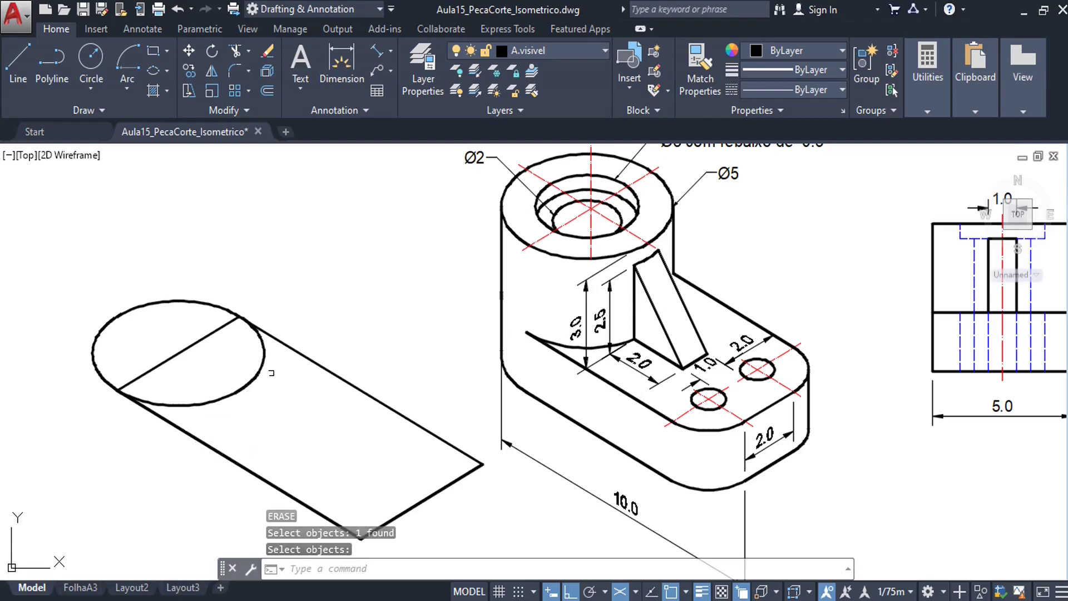
Draw an isocircle of radius 1 concentric with the large isocircle on the base outline.
{"action": "middle_click_drag", "start_coordinate": [275, 358], "coordinate": [246, 399]}
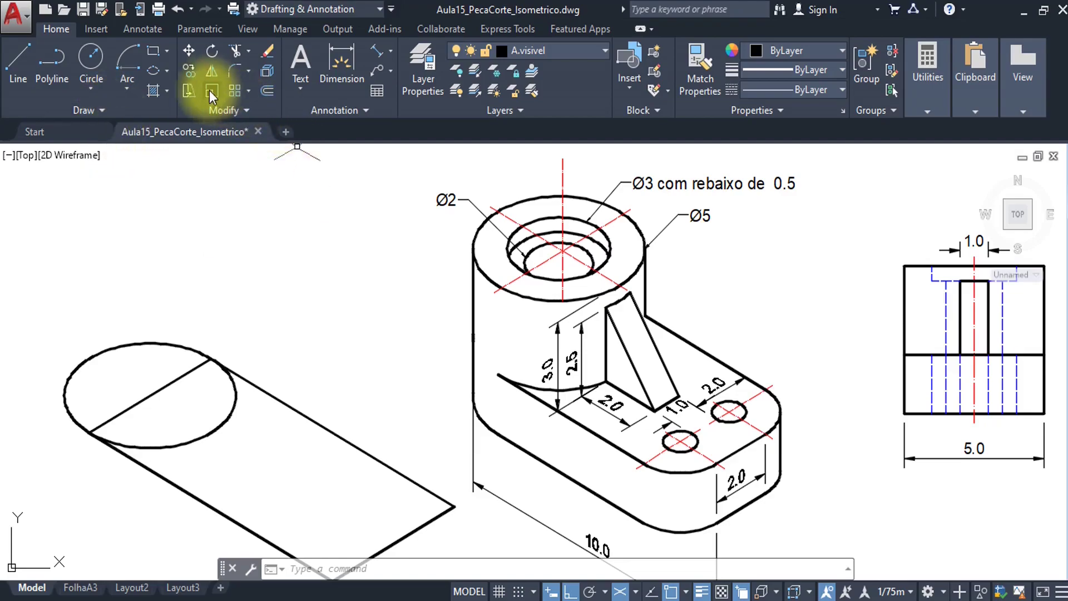
{"action": "left_click", "coordinate": [167, 70]}
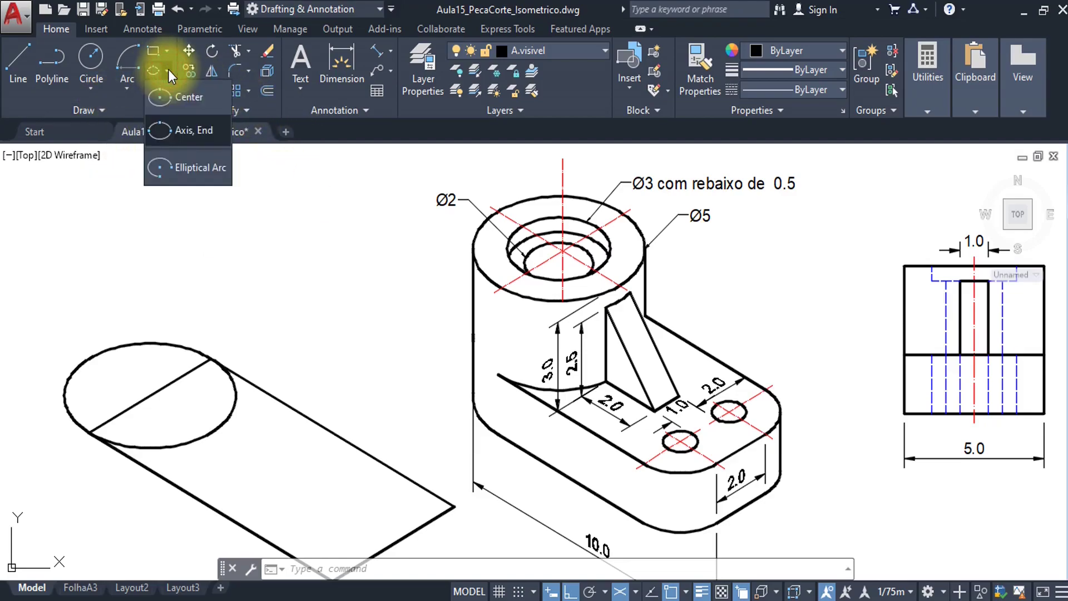
{"action": "left_click", "coordinate": [177, 131]}
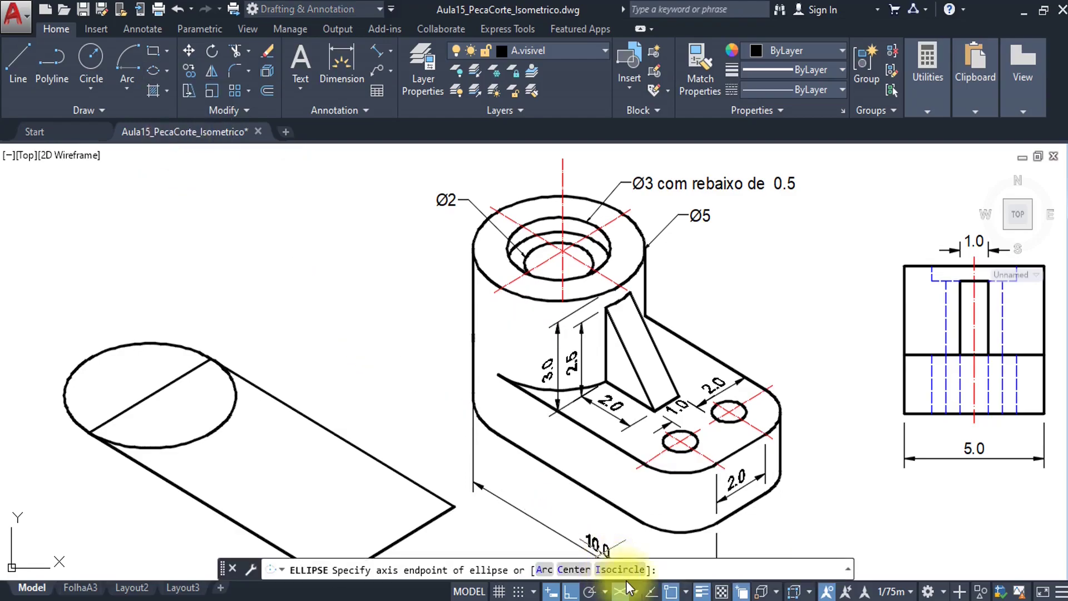
{"action": "left_click", "coordinate": [615, 569]}
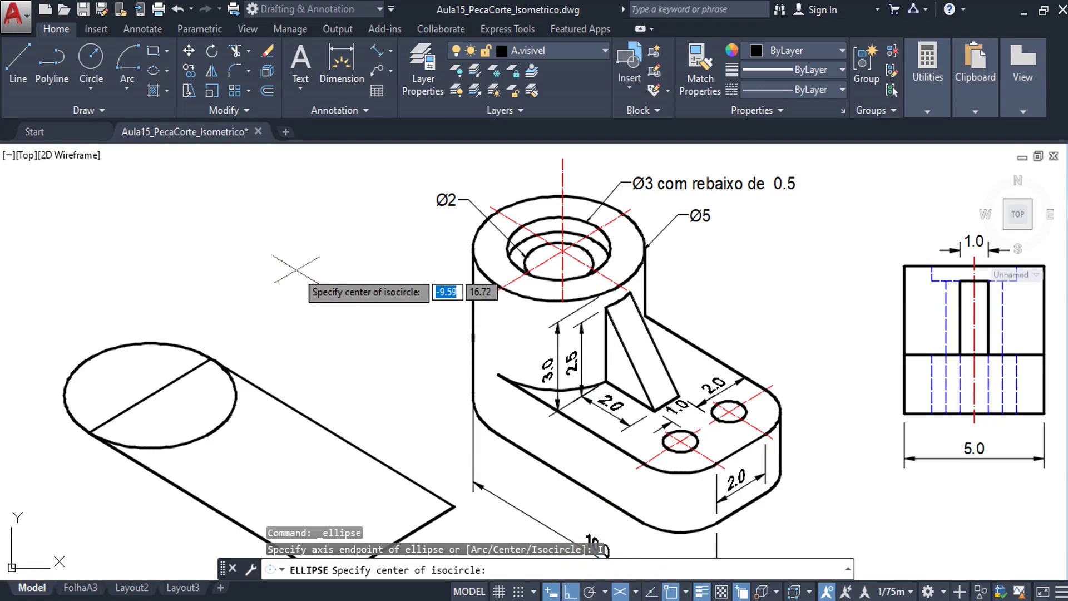
{"action": "left_click", "coordinate": [149, 395]}
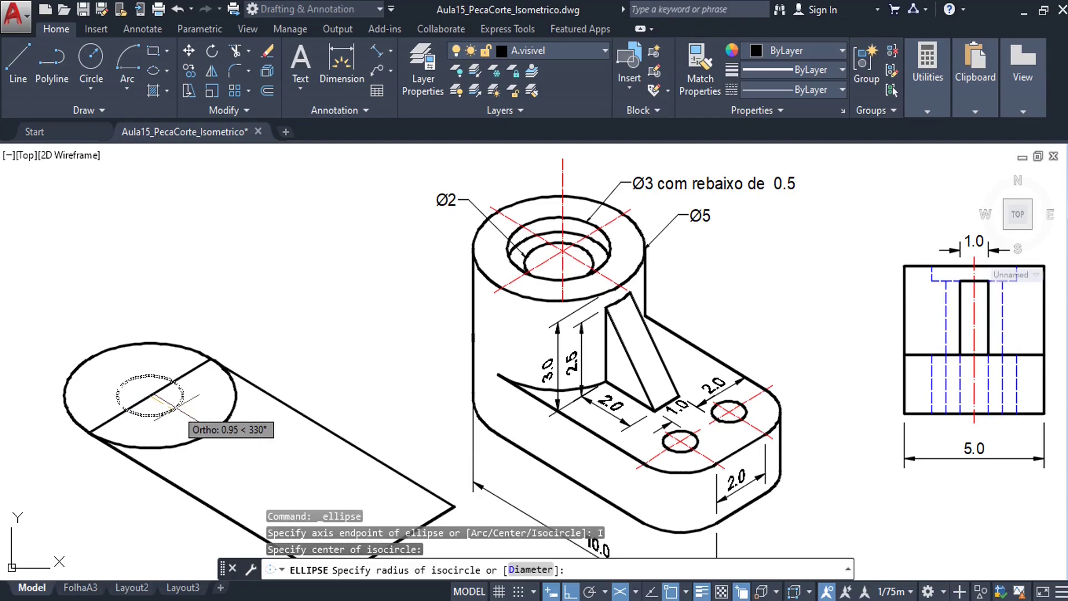
{"action": "type", "text": "1"}
{"action": "key", "text": "Return"}
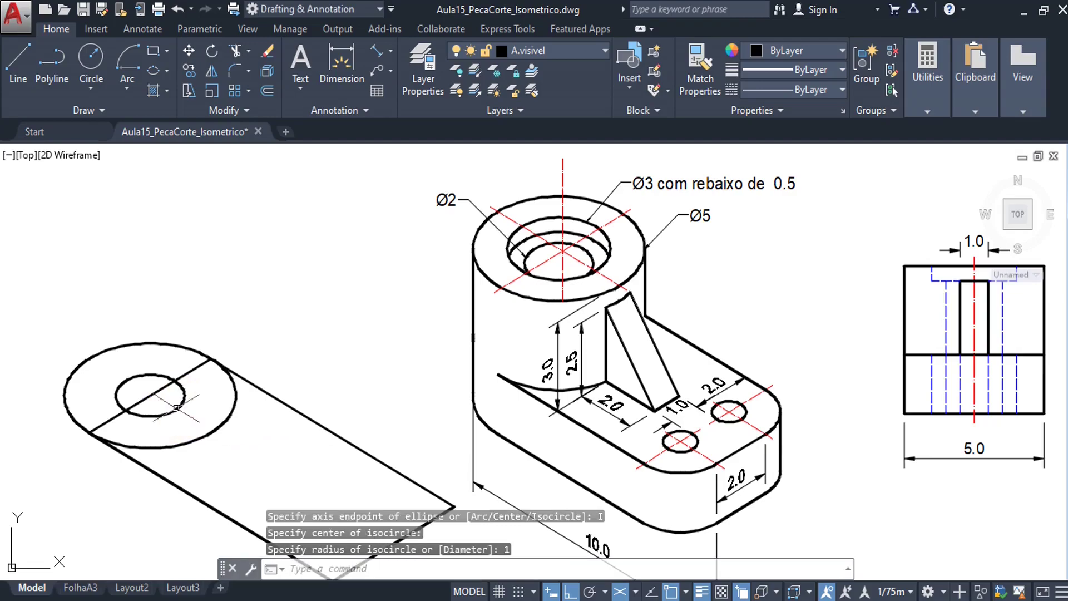
Draw an isocircle of radius 1.5 centred on the same point as the two existing isocircles.
{"action": "key", "text": "Return"}
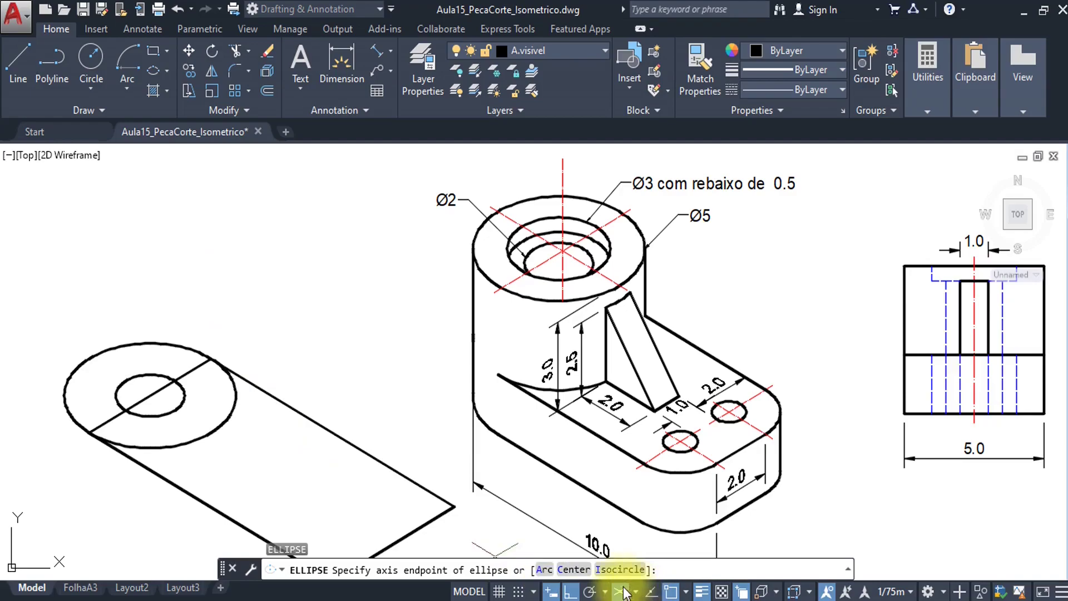
{"action": "left_click", "coordinate": [620, 569]}
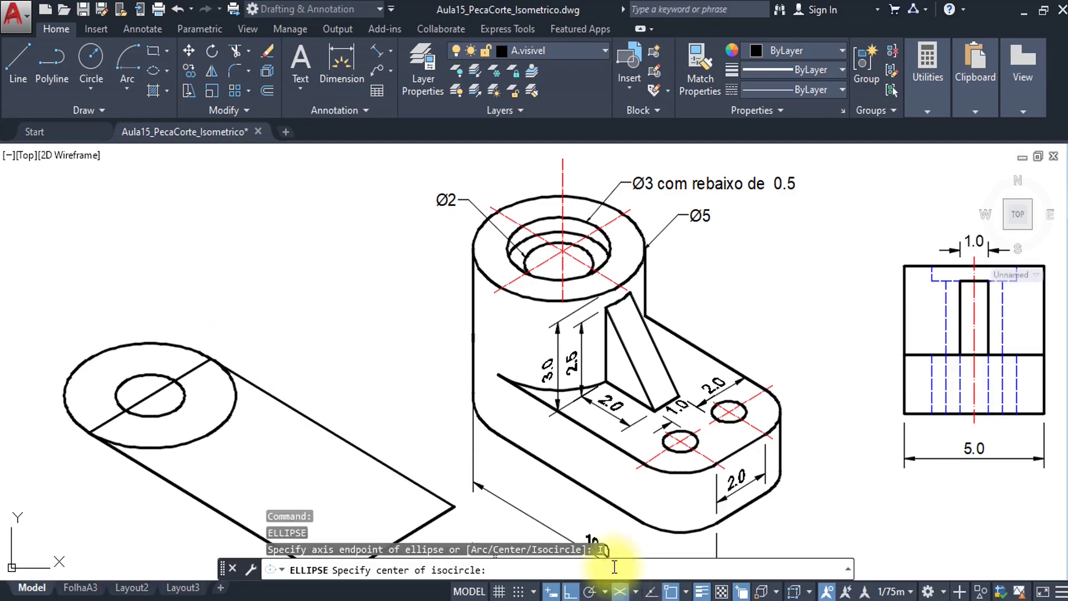
{"action": "left_click", "coordinate": [150, 395]}
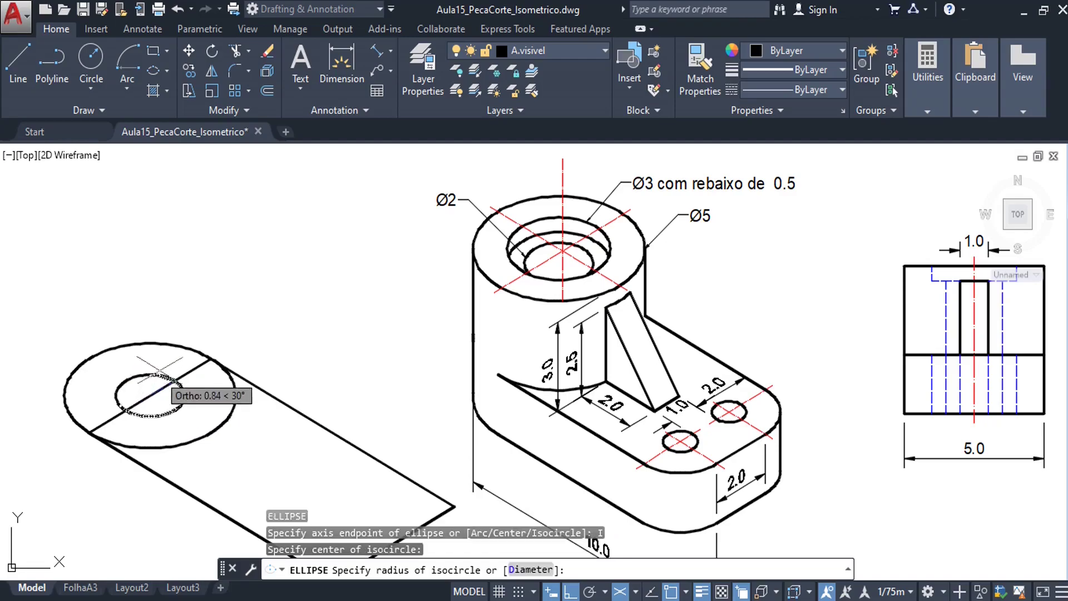
{"action": "type", "text": "1."}
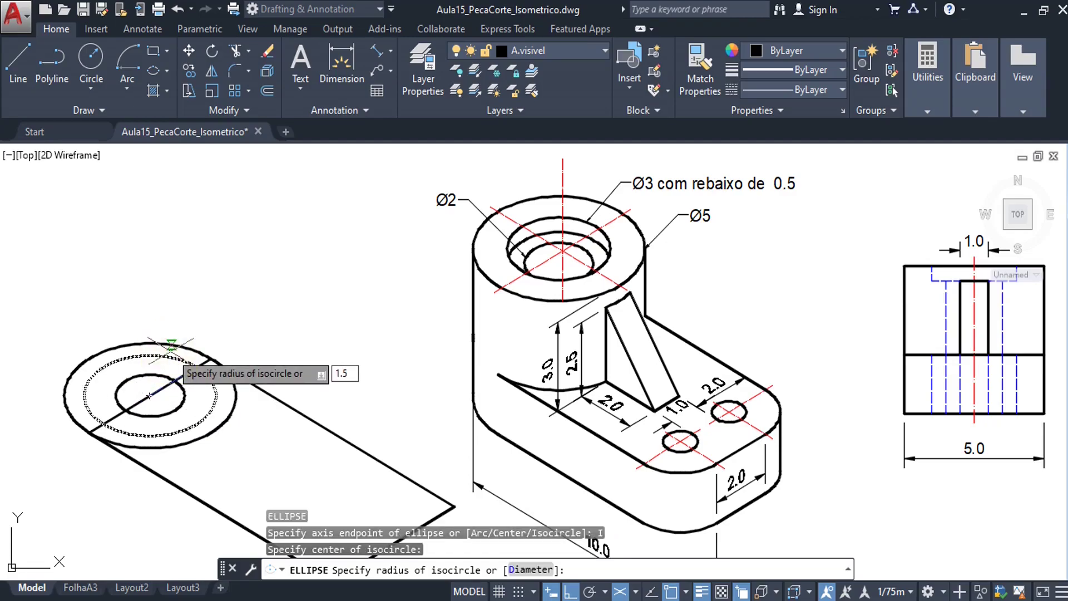
{"action": "type", "text": "5"}
{"action": "key", "text": "Return"}
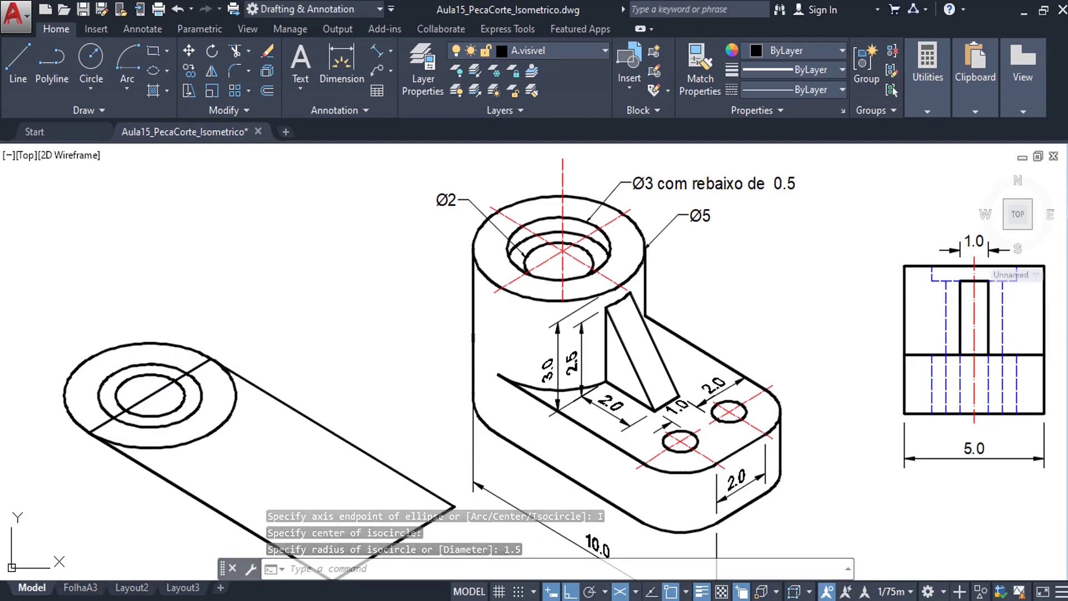
Move the three concentric isocircles 2.5 units at 330° from their common centre, along the base outline's length.
{"action": "middle_click_drag", "start_coordinate": [222, 429], "coordinate": [206, 400]}
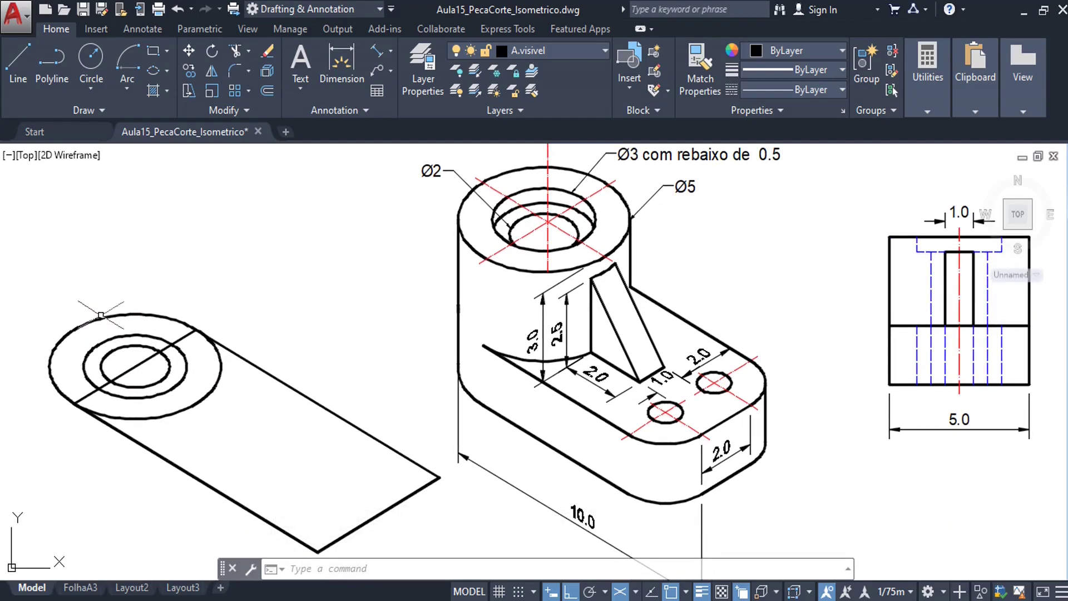
{"action": "middle_click_drag", "start_coordinate": [174, 364], "coordinate": [190, 369]}
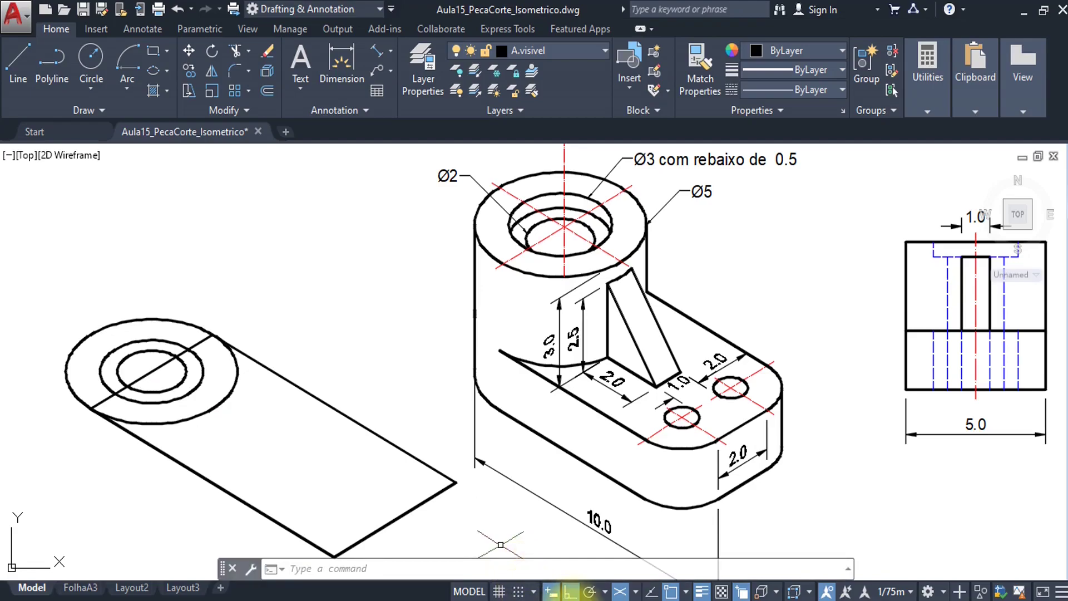
{"action": "left_click", "coordinate": [572, 593]}
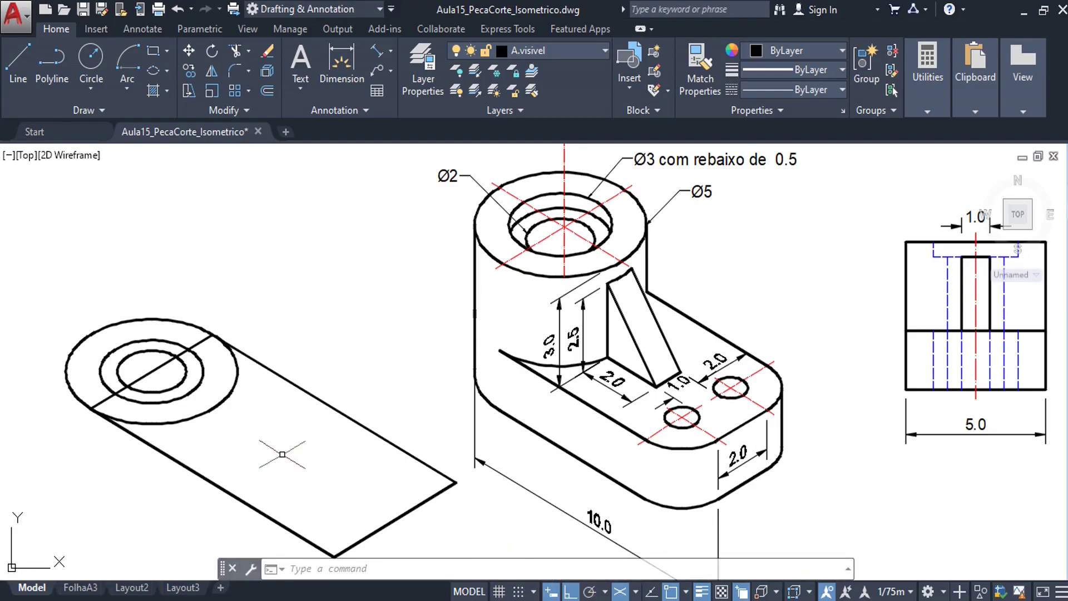
{"action": "type", "text": "m"}
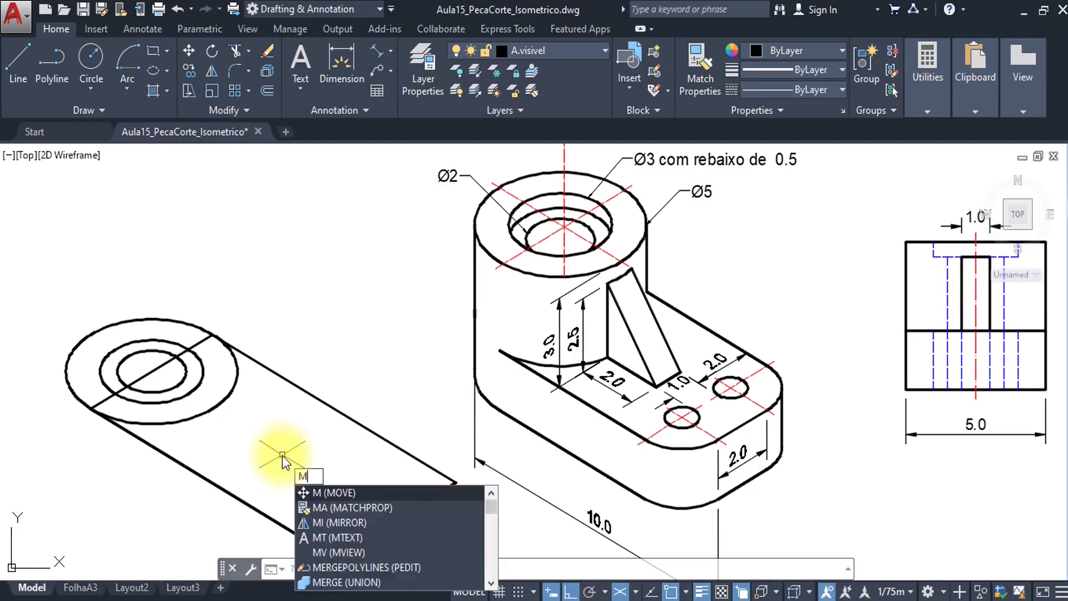
{"action": "key", "text": "Return"}
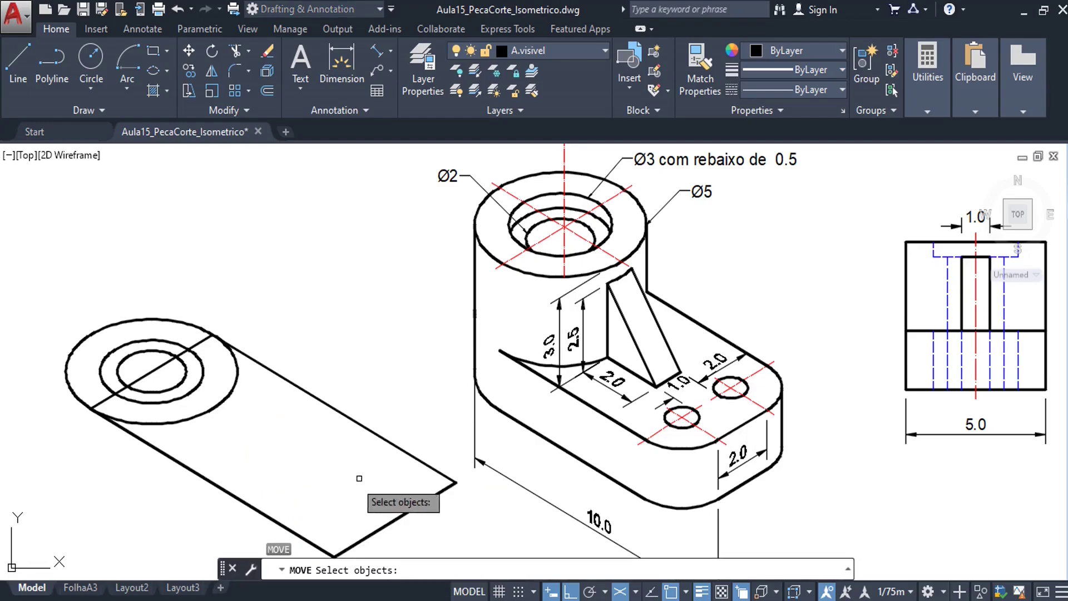
{"action": "left_click", "coordinate": [237, 378]}
{"action": "left_click", "coordinate": [199, 386]}
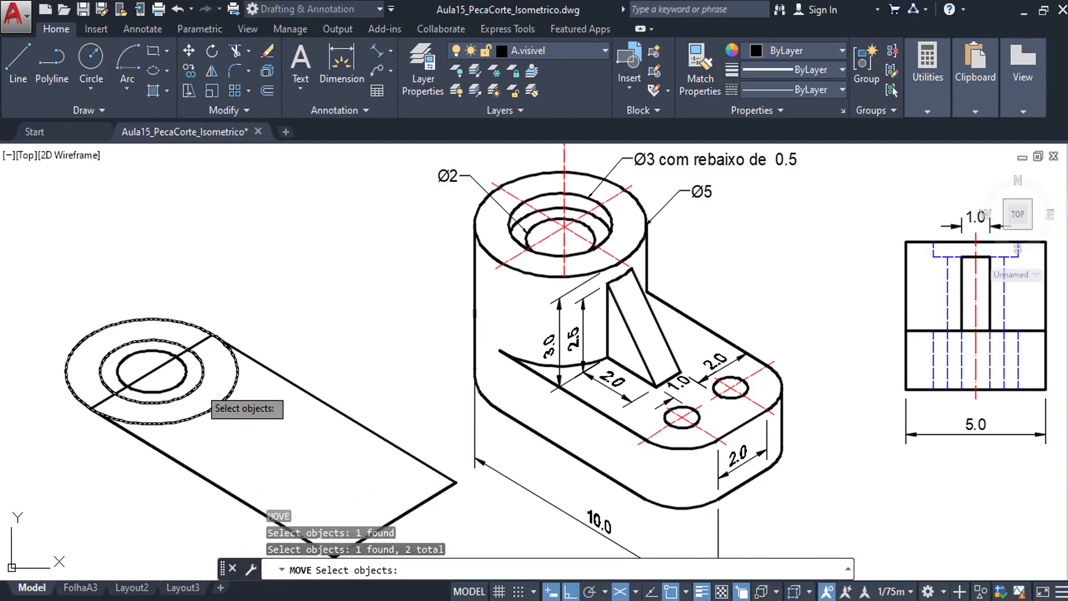
{"action": "left_click", "coordinate": [186, 381]}
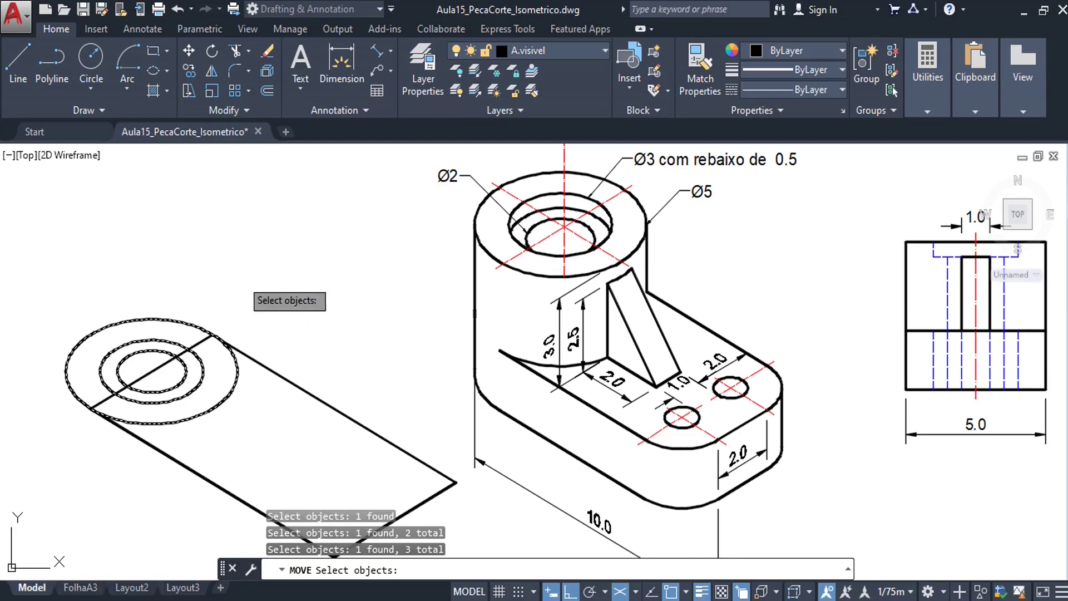
{"action": "key", "text": "Return"}
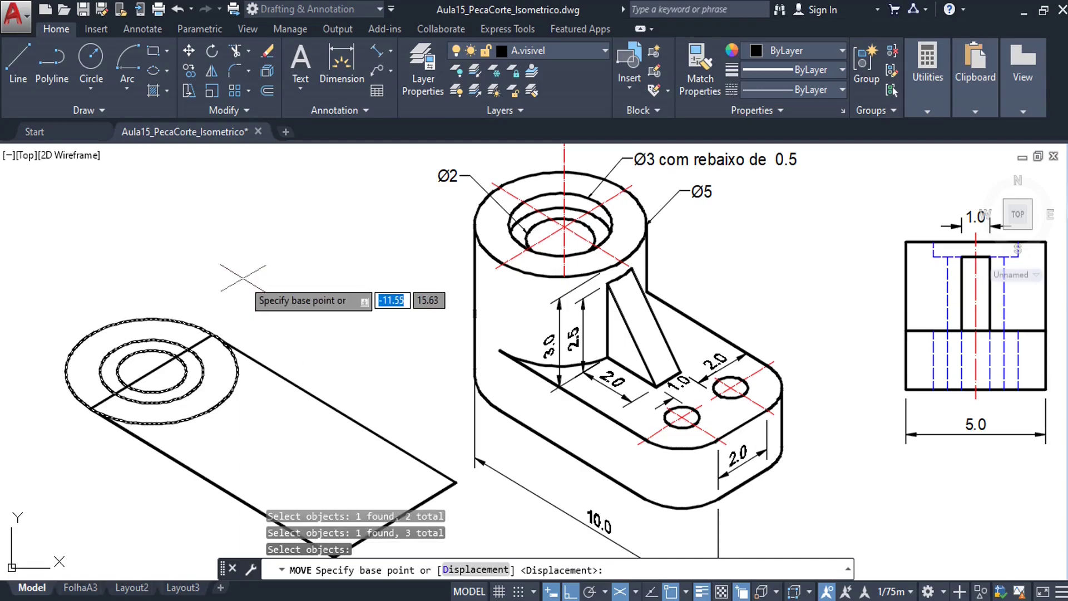
{"action": "left_click", "coordinate": [151, 371]}
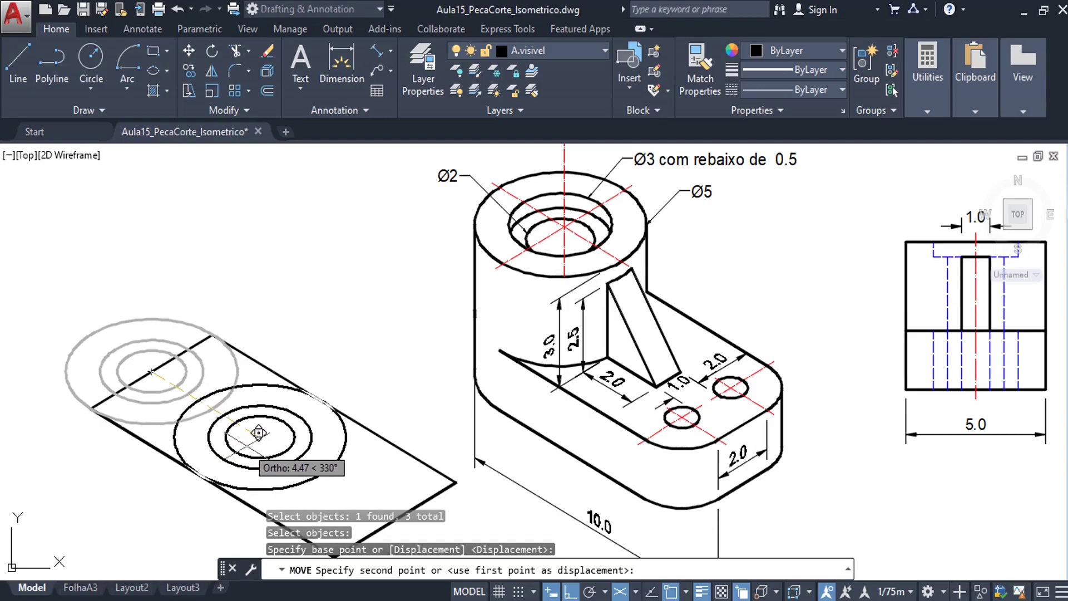
{"action": "type", "text": "2.5"}
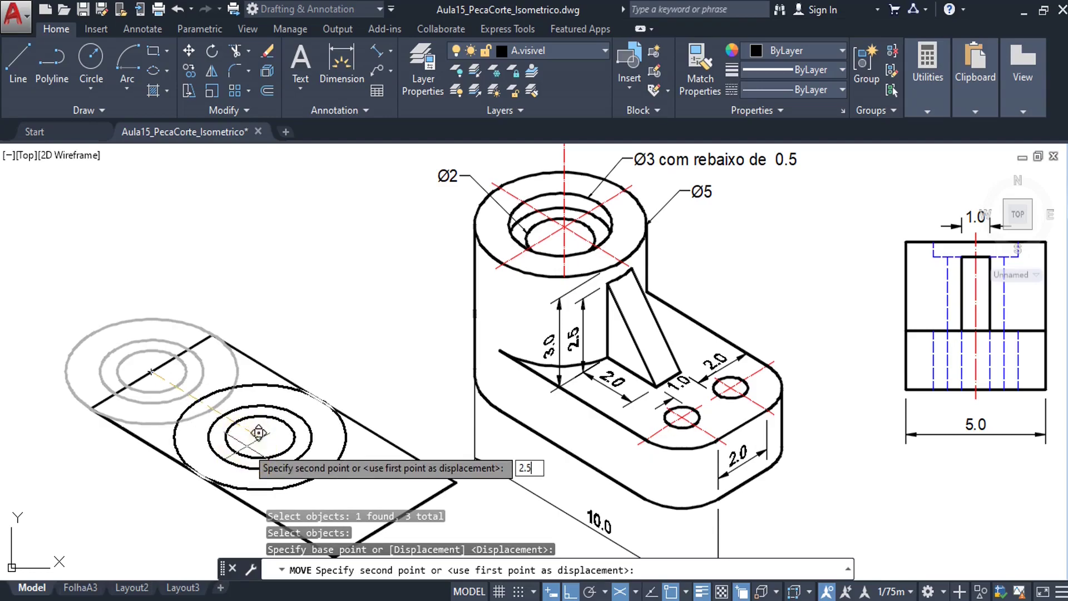
{"action": "key", "text": "Return"}
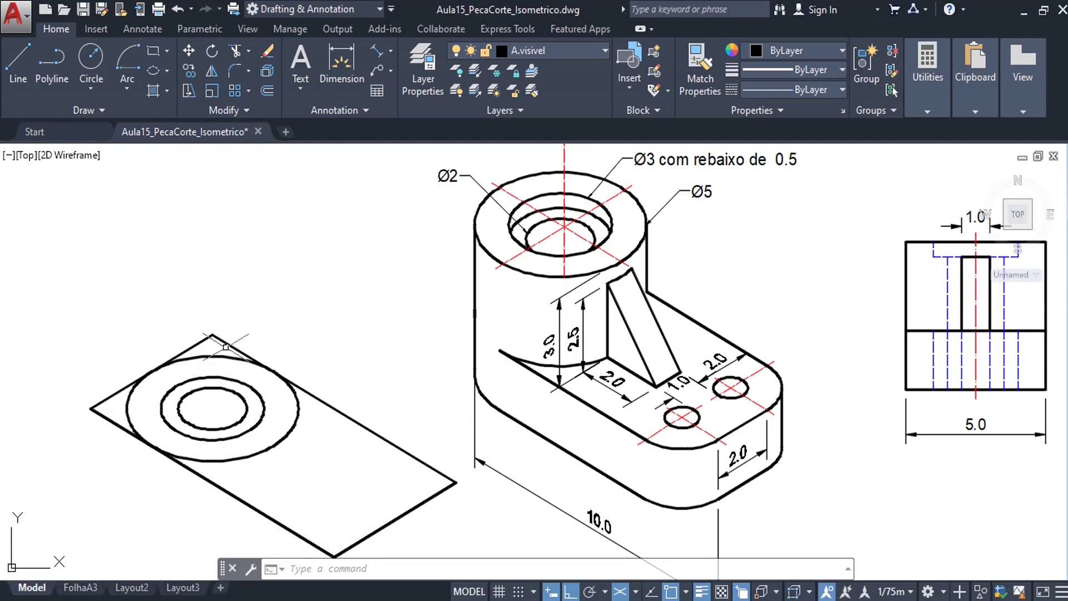
Trim the ends of the base outline's two long edges that extend past the large isocircle.
{"action": "type", "text": "TR"}
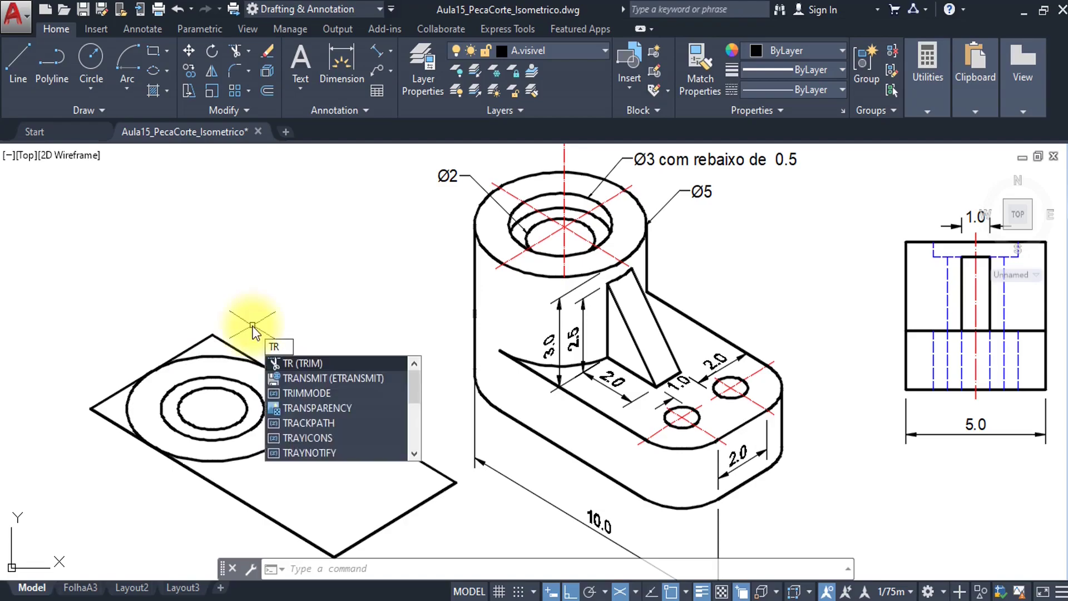
{"action": "key", "text": "Return"}
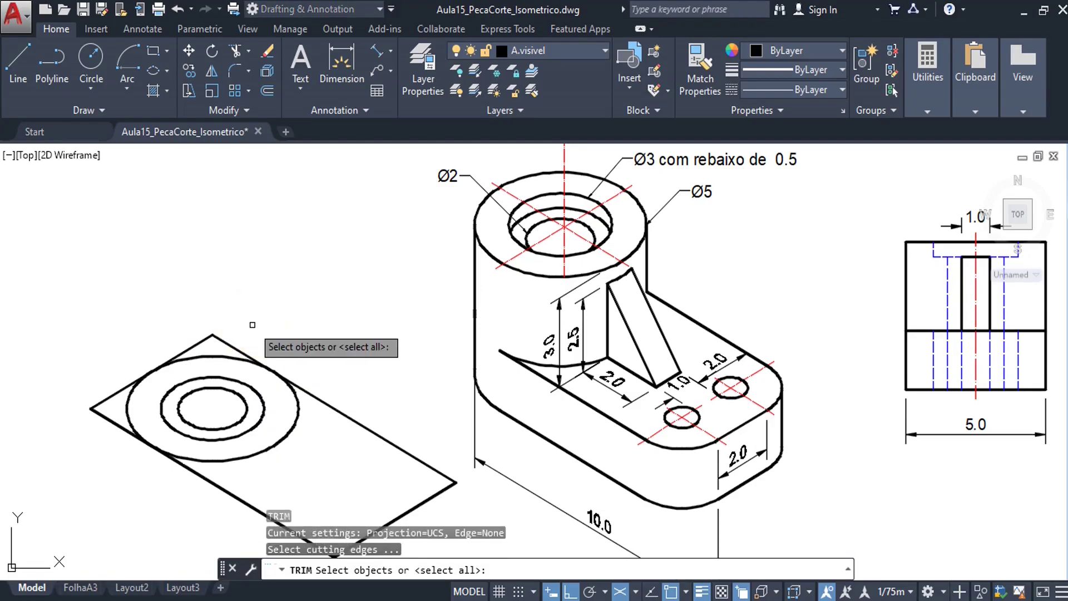
{"action": "key", "text": "Return"}
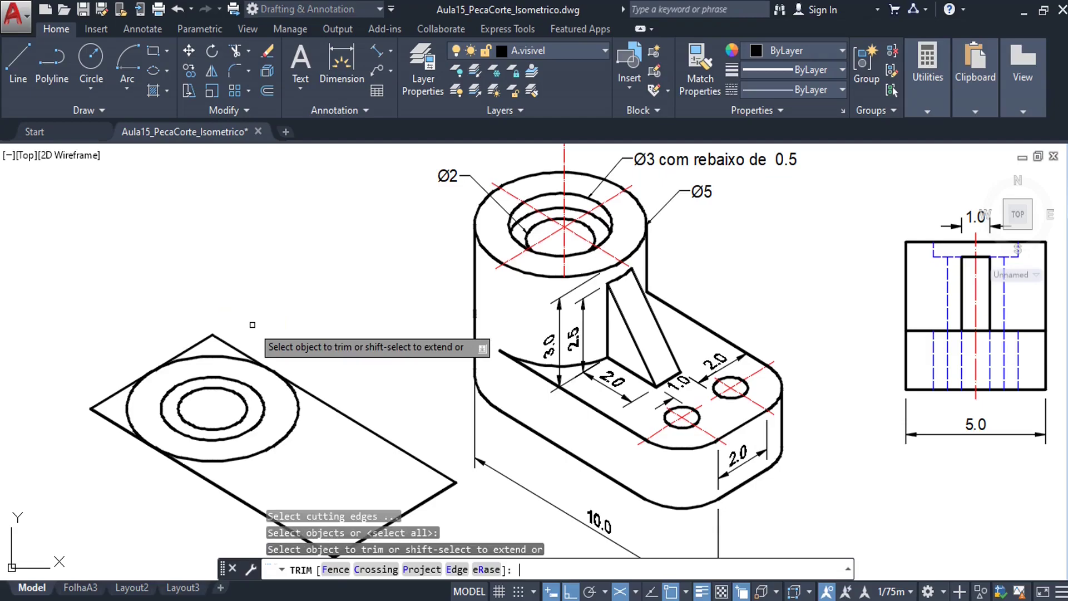
{"action": "left_click", "coordinate": [240, 351]}
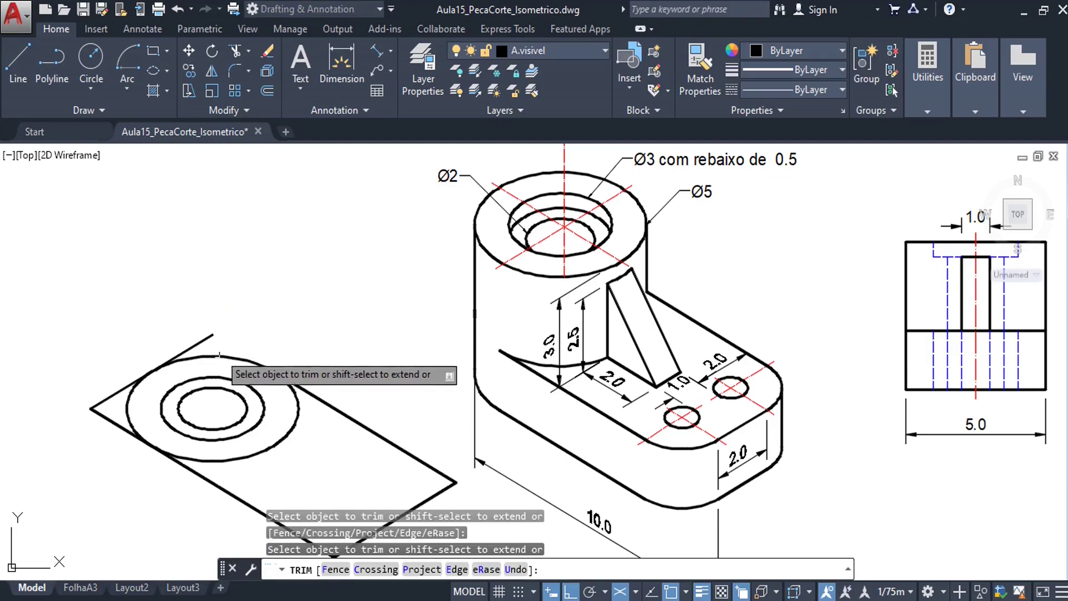
{"action": "left_click", "coordinate": [109, 420]}
{"action": "key", "text": "Escape"}
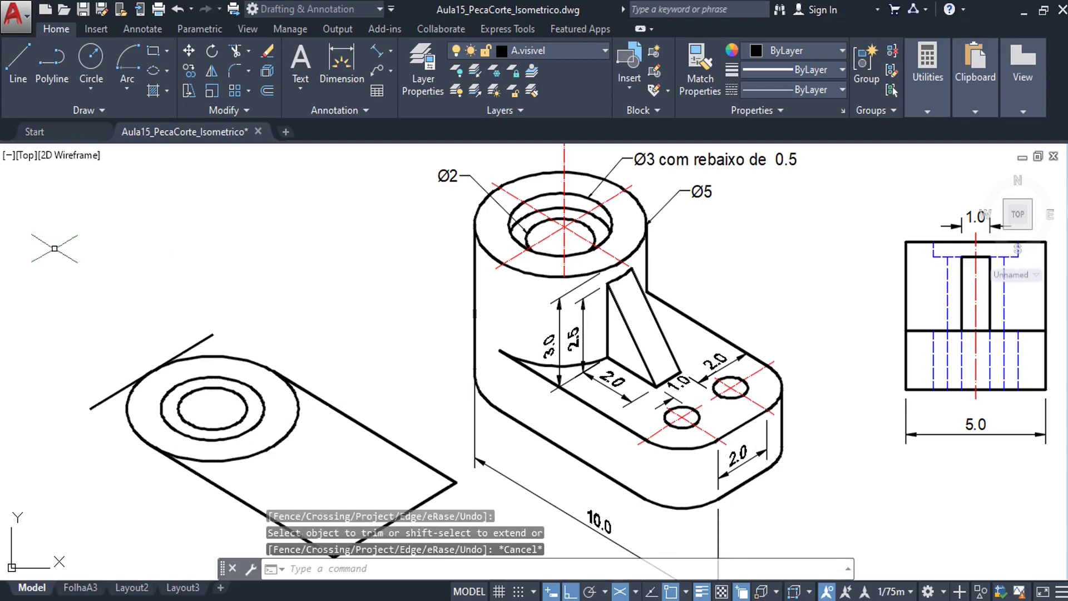
Erase the leftover short edge of the base outline behind the large isocircle.
{"action": "type", "text": "e"}
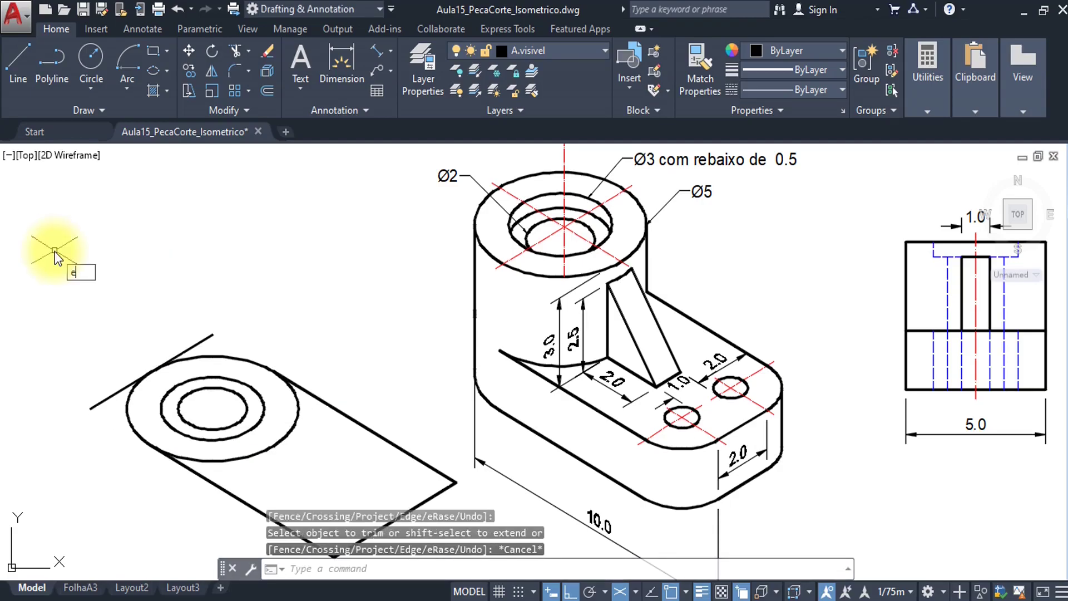
{"action": "key", "text": "Return"}
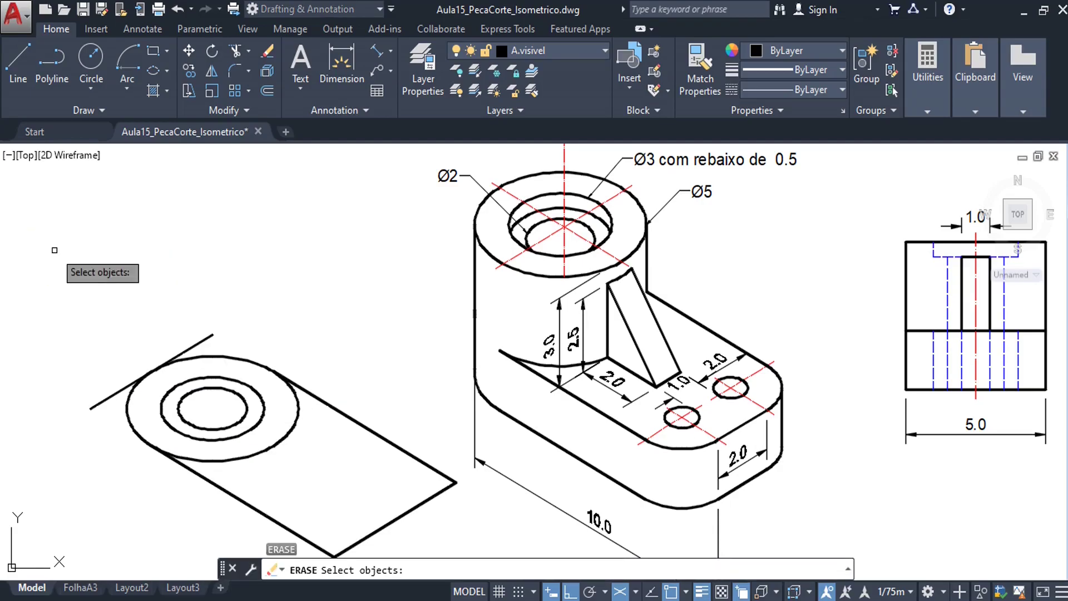
{"action": "left_click", "coordinate": [209, 336]}
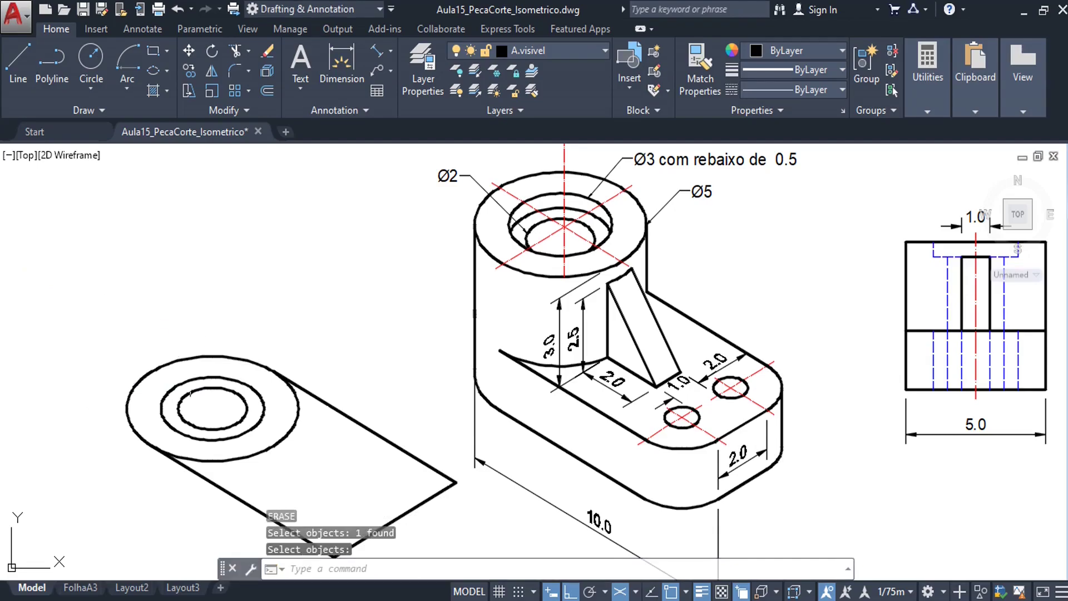
Copy the short end edge of the base outline 1.5 units at 150° from its lower corner, towards the isocircles.
{"action": "middle_click_drag", "start_coordinate": [249, 477], "coordinate": [198, 404]}
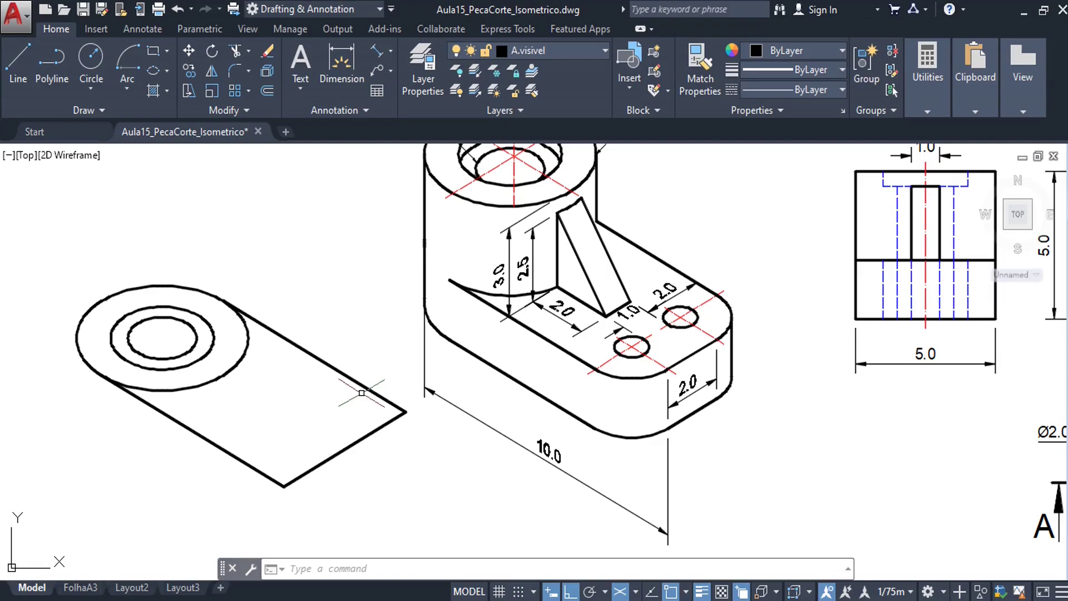
{"action": "middle_click_drag", "start_coordinate": [306, 432], "coordinate": [280, 427]}
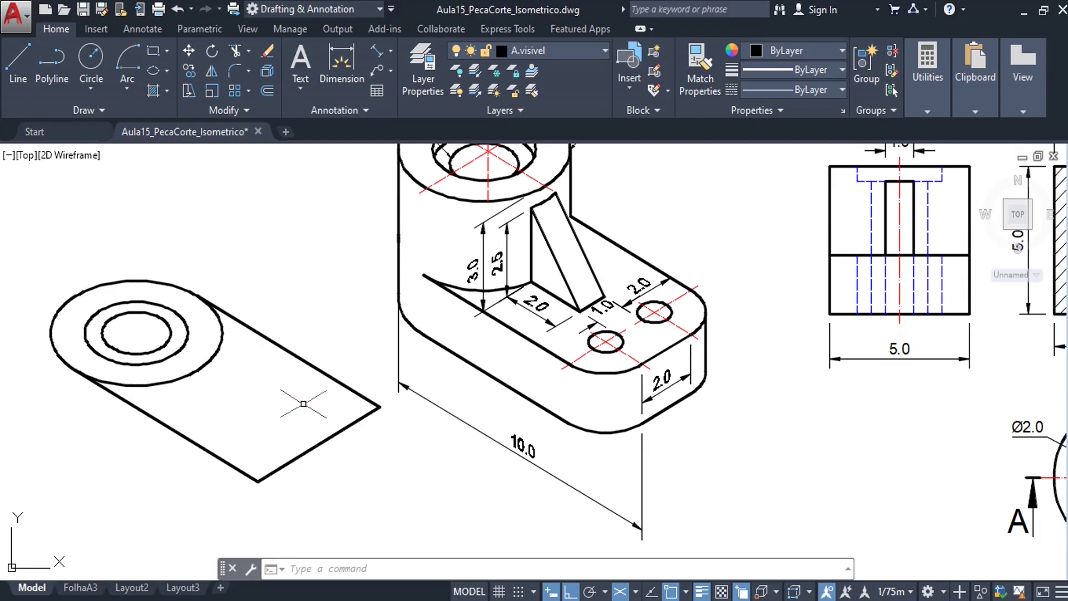
{"action": "type", "text": "CO"}
{"action": "key", "text": "Return"}
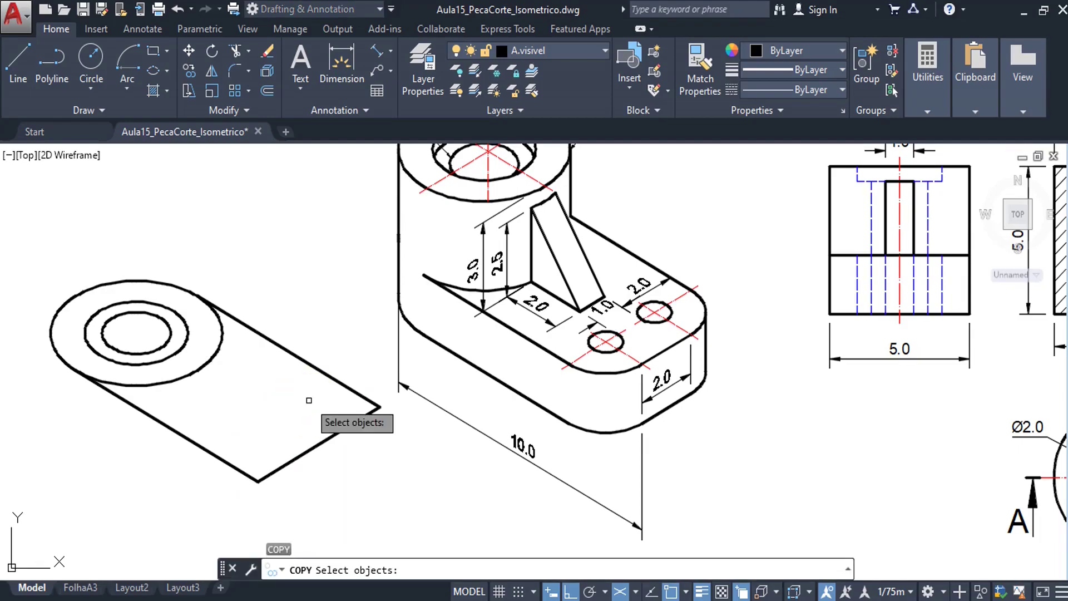
{"action": "left_click", "coordinate": [287, 466]}
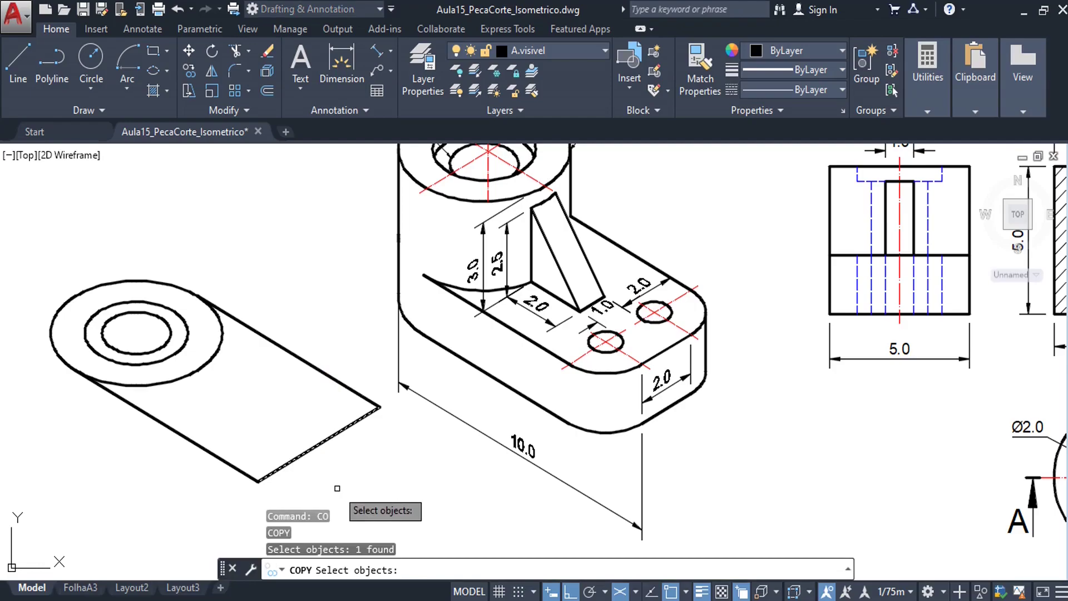
{"action": "key", "text": "Return"}
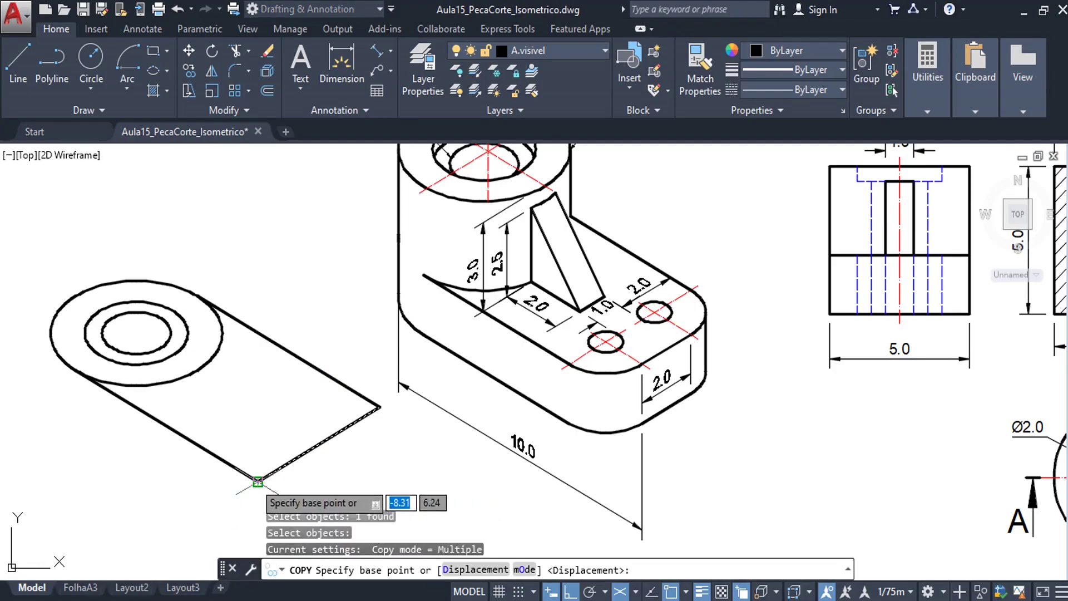
{"action": "left_click", "coordinate": [257, 482]}
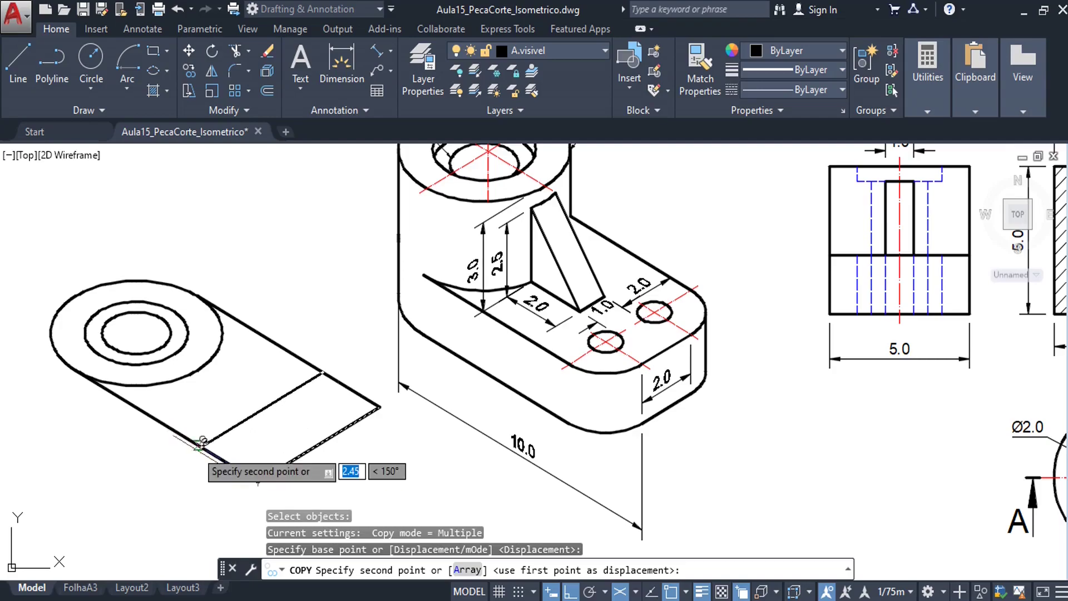
{"action": "type", "text": "1."}
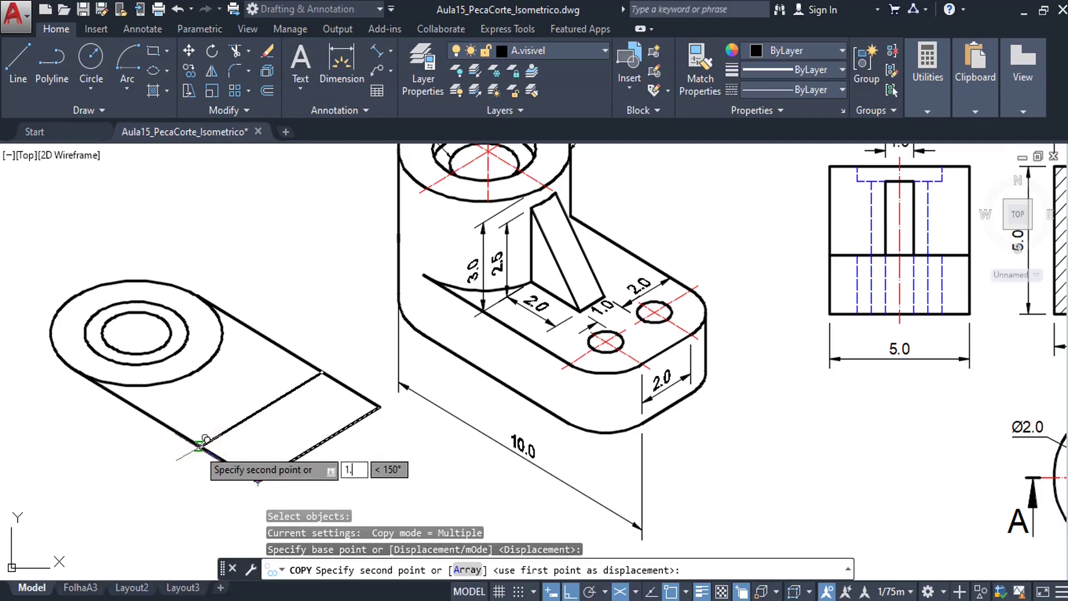
{"action": "type", "text": "5"}
{"action": "key", "text": "Return"}
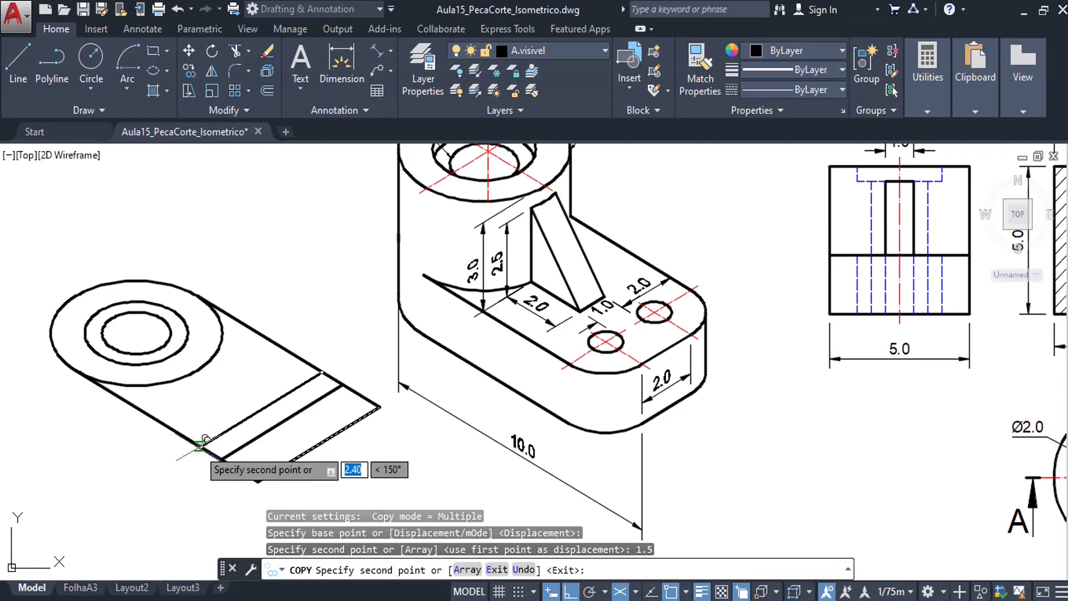
{"action": "key", "text": "Escape"}
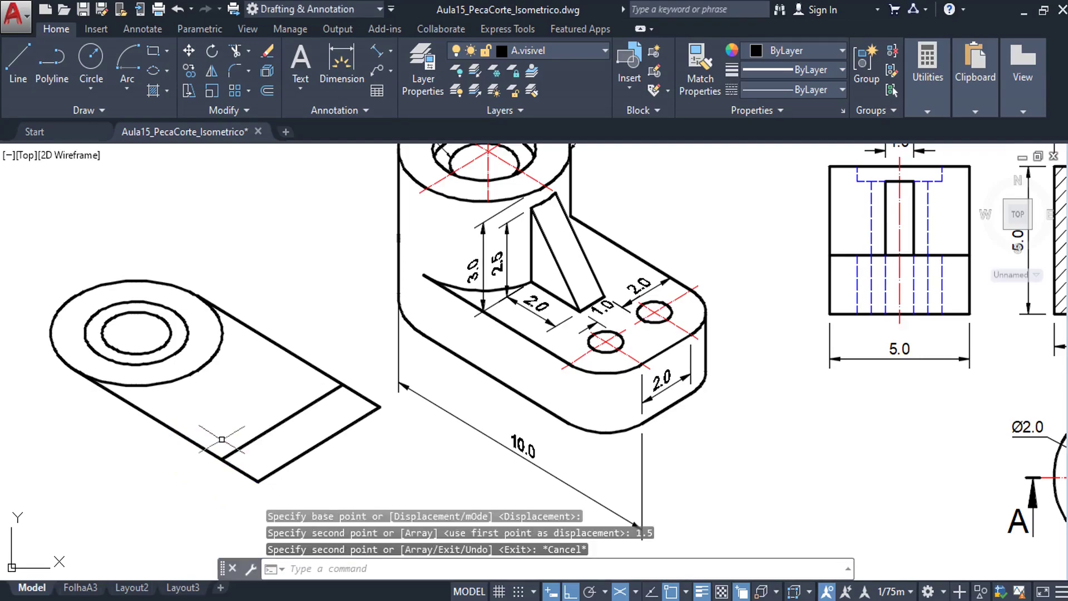
Try to draw an isocircle of radius 1.5, its center offset 1.5 from the copied line's lower end using the From option.
{"action": "scroll", "coordinate": [248, 456], "scroll_direction": "up", "scroll_amount": 2}
{"action": "scroll", "coordinate": [247, 456], "scroll_direction": "up", "scroll_amount": 3}
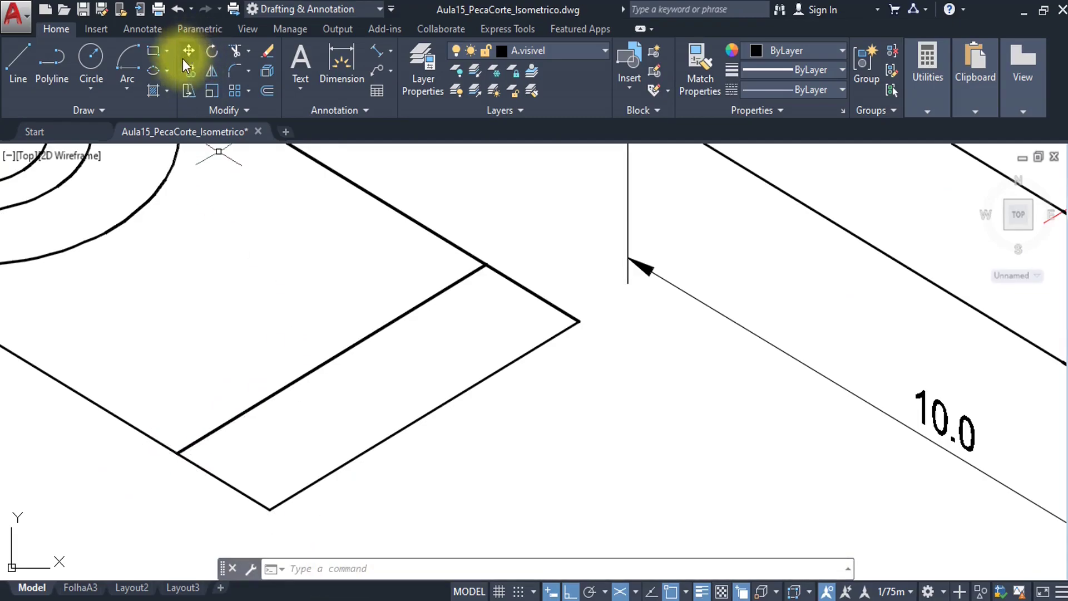
{"action": "left_click", "coordinate": [166, 70]}
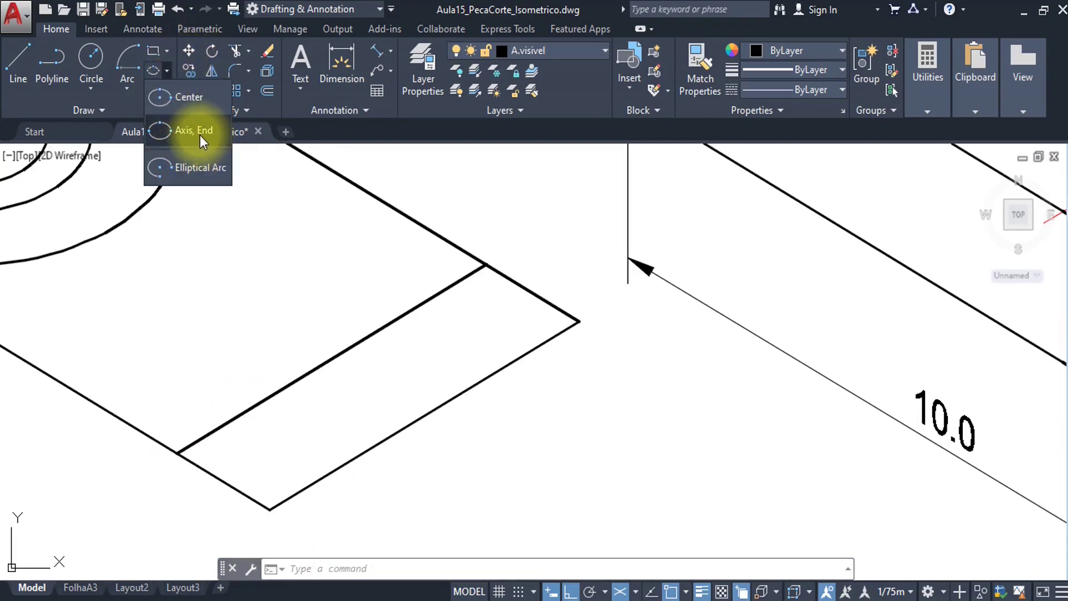
{"action": "left_click", "coordinate": [199, 135]}
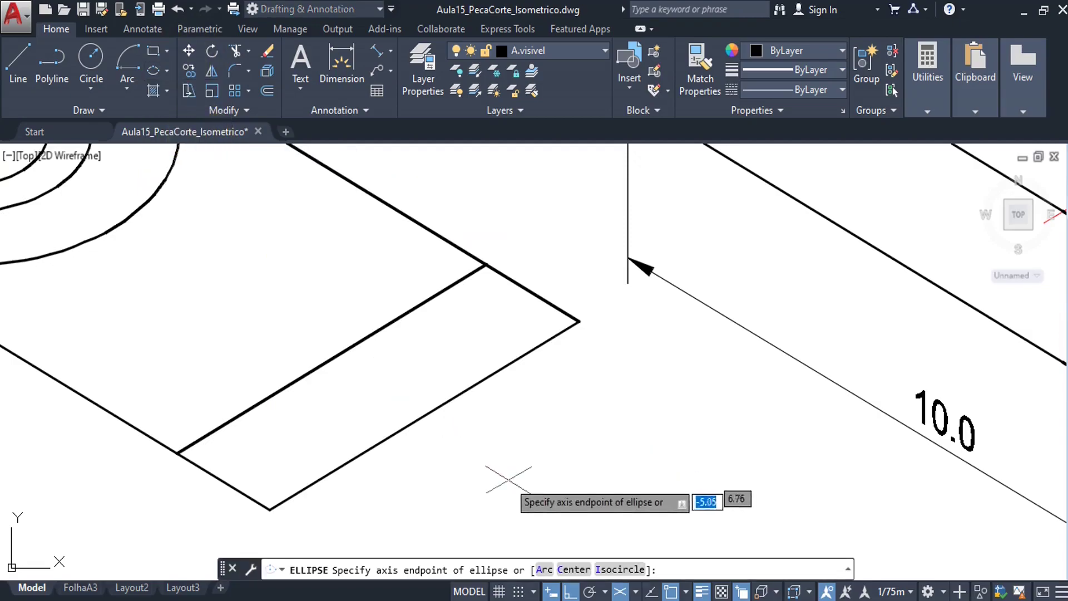
{"action": "left_click", "coordinate": [621, 570]}
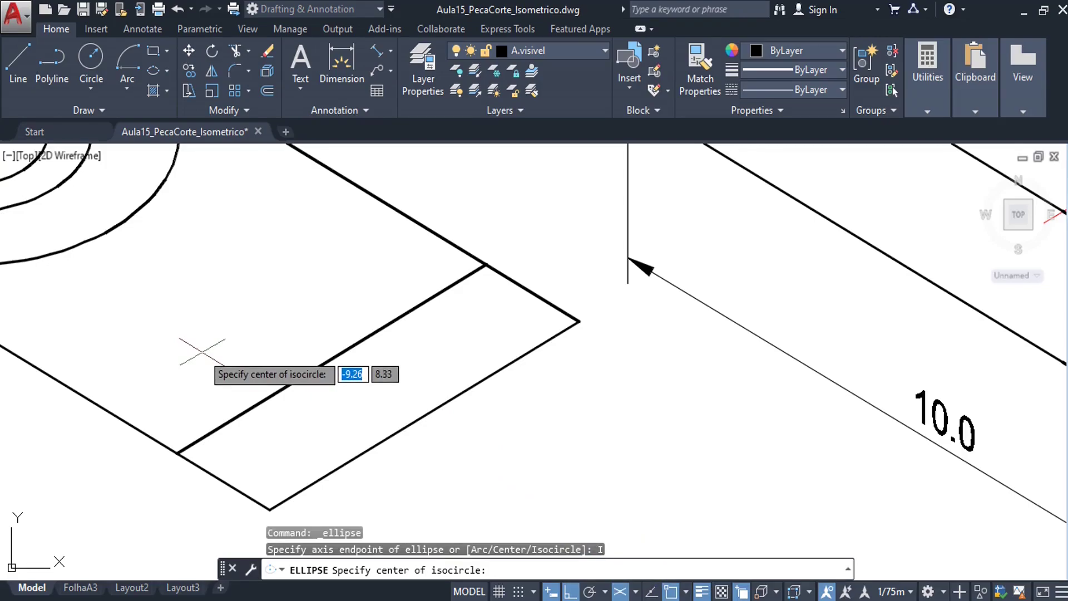
{"action": "type", "text": "from"}
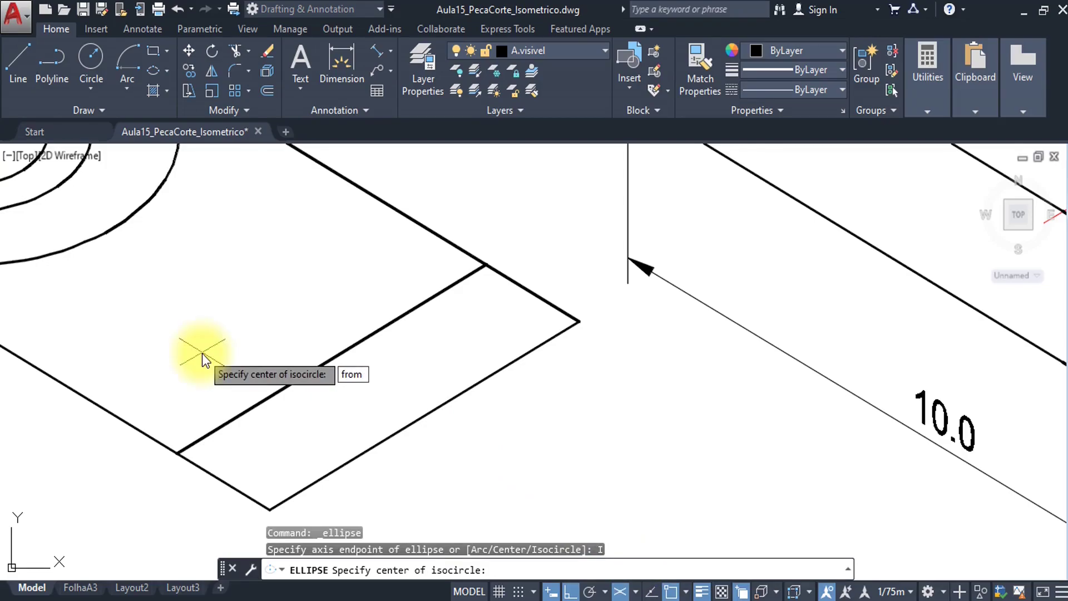
{"action": "key", "text": "Return"}
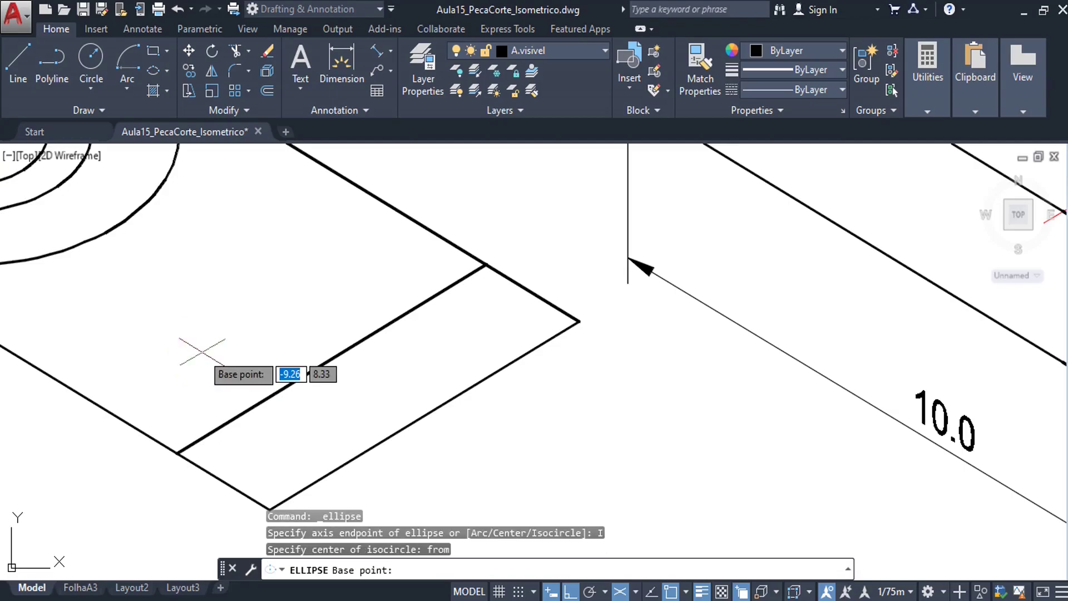
{"action": "left_click", "coordinate": [177, 454]}
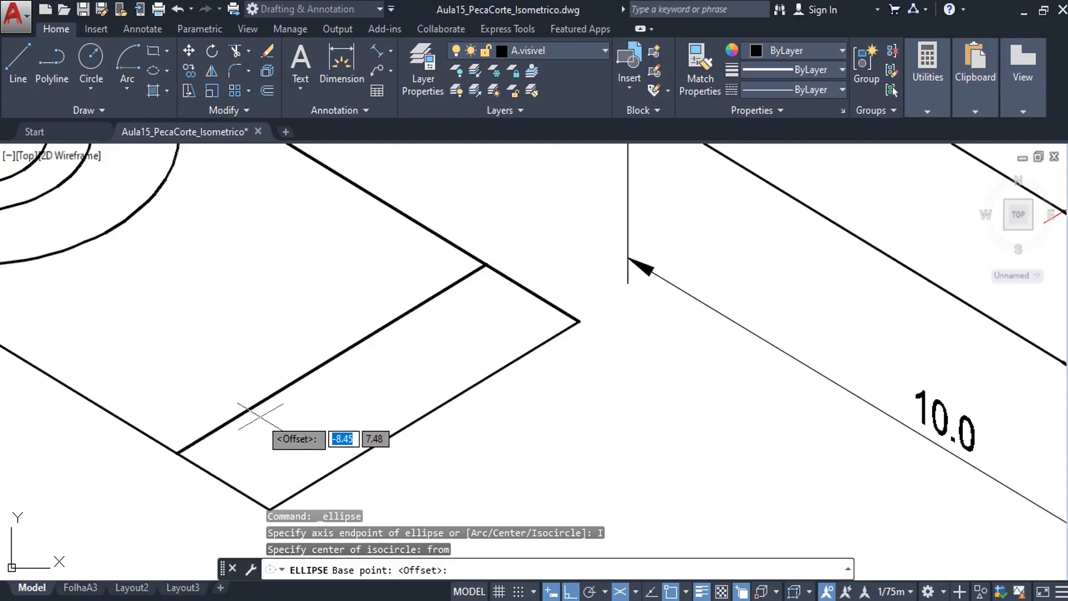
{"action": "type", "text": "1"}
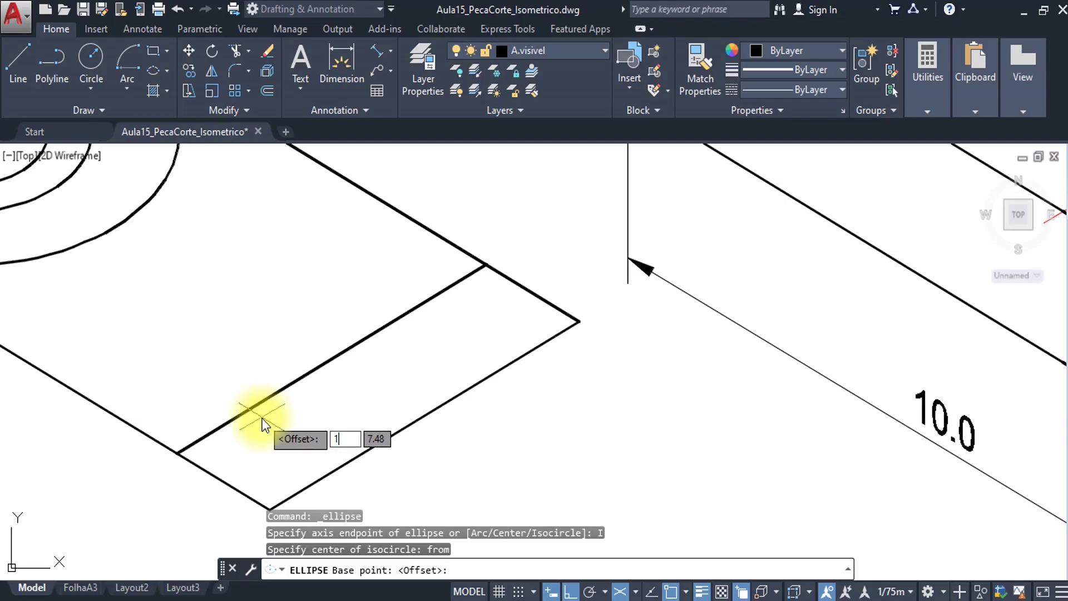
{"action": "type", "text": ".5"}
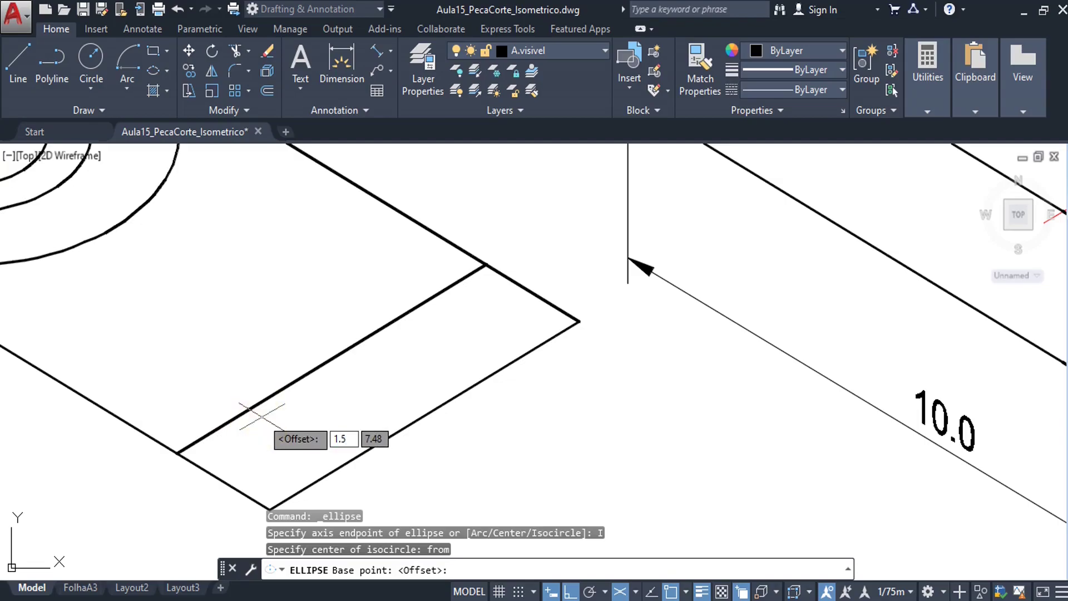
{"action": "key", "text": "Return"}
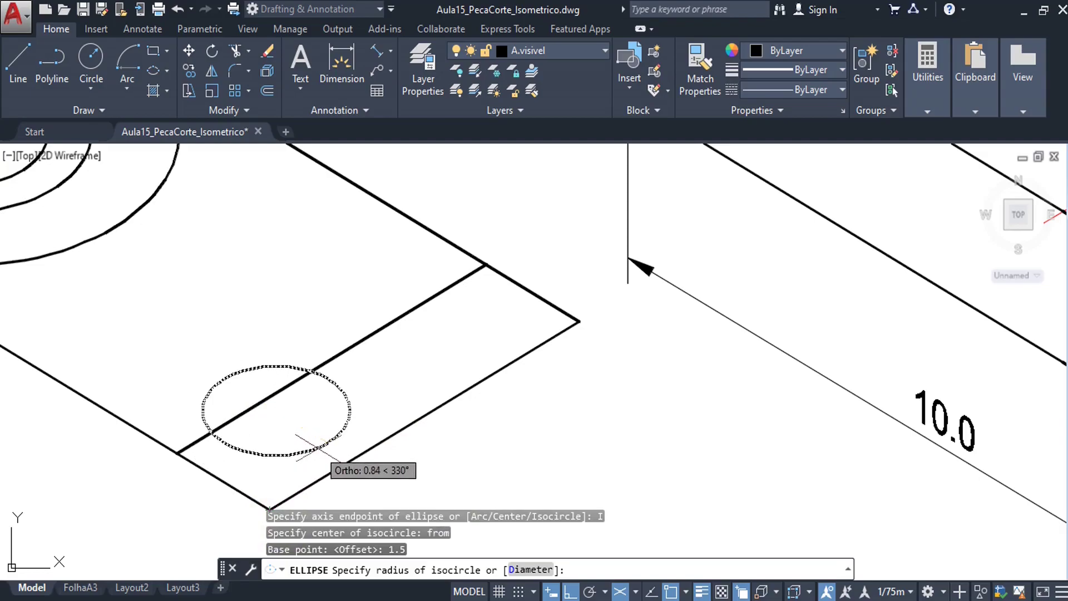
{"action": "type", "text": "1."}
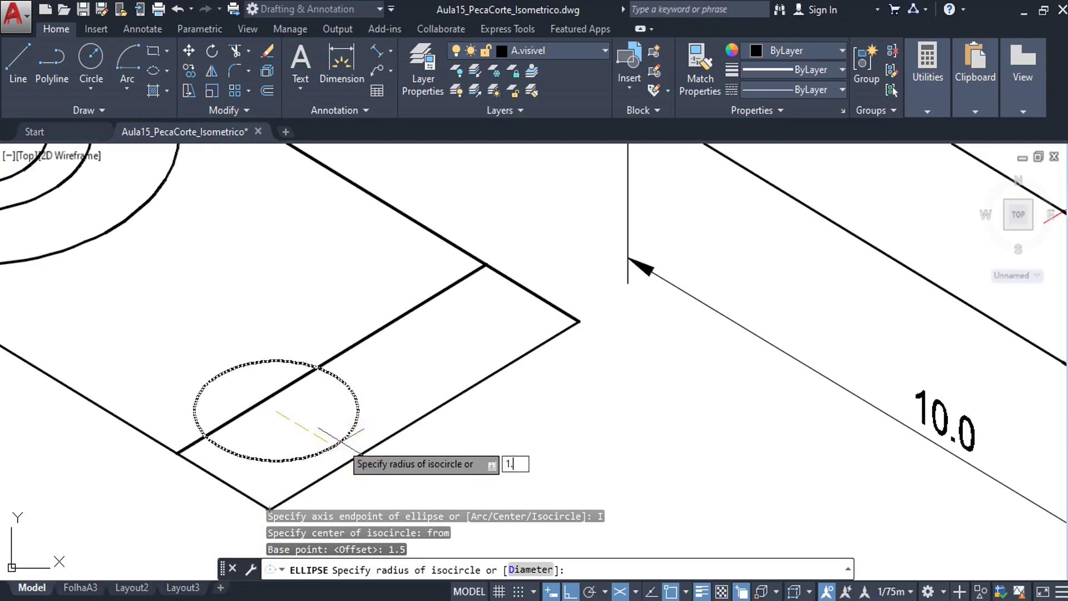
{"action": "type", "text": "5"}
{"action": "key", "text": "Return"}
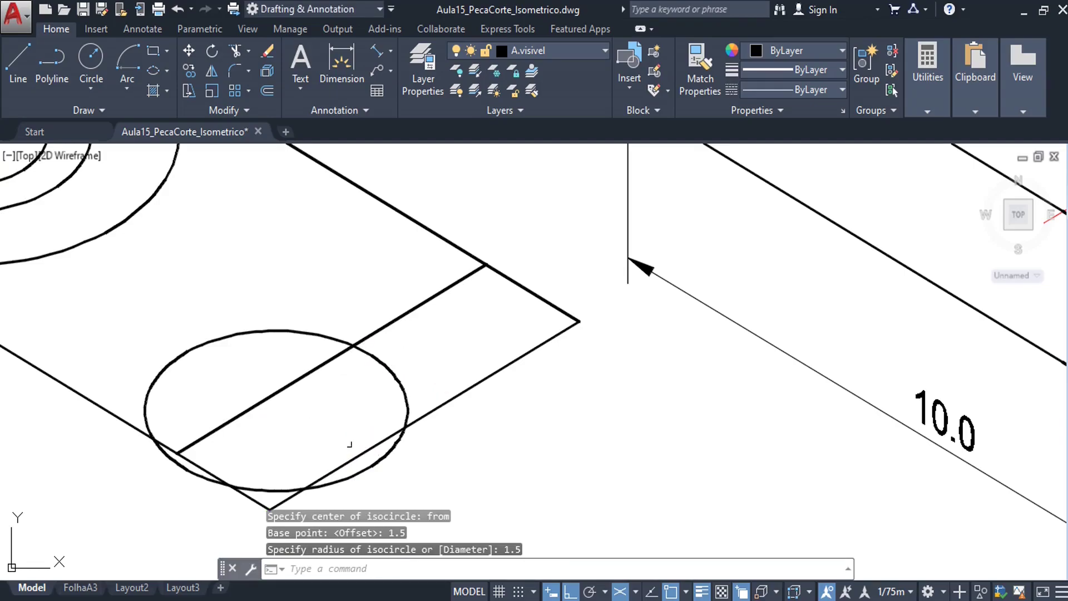
Undo the radius 1.5 isocircle at the lower corner of the base outline.
{"action": "middle_click_drag", "start_coordinate": [195, 435], "coordinate": [171, 412]}
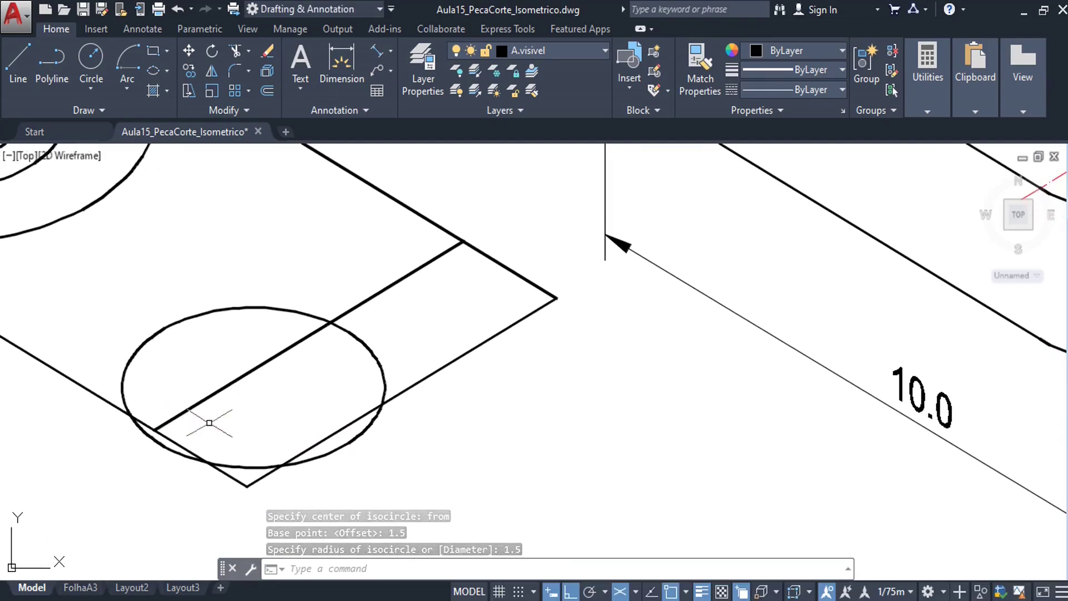
{"action": "scroll", "coordinate": [213, 420], "scroll_direction": "up", "scroll_amount": 2}
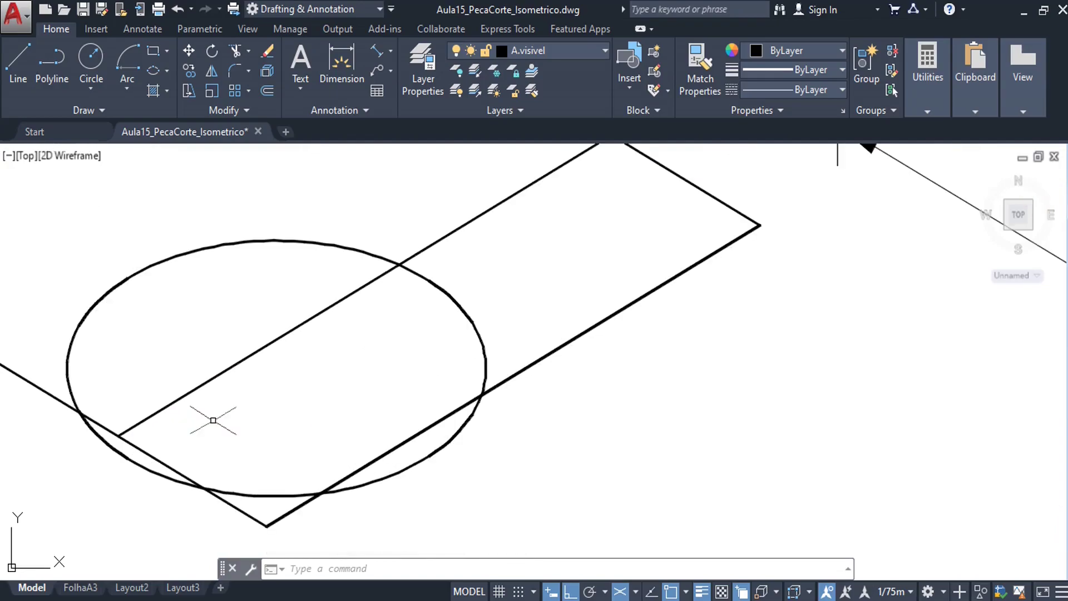
{"action": "middle_click_drag", "start_coordinate": [215, 420], "coordinate": [229, 438]}
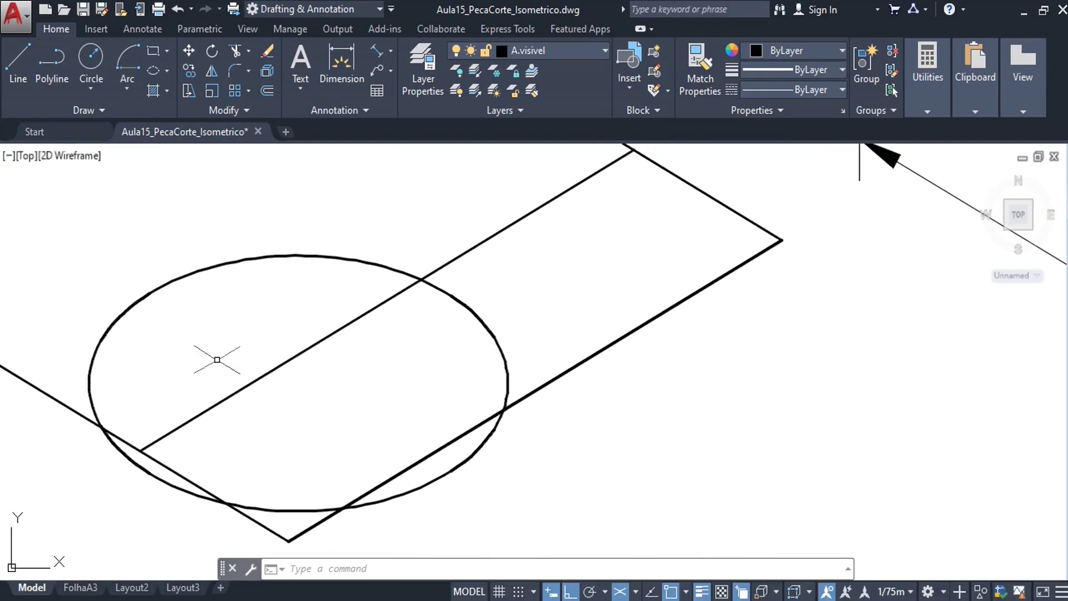
{"action": "key", "text": "ctrl+z"}
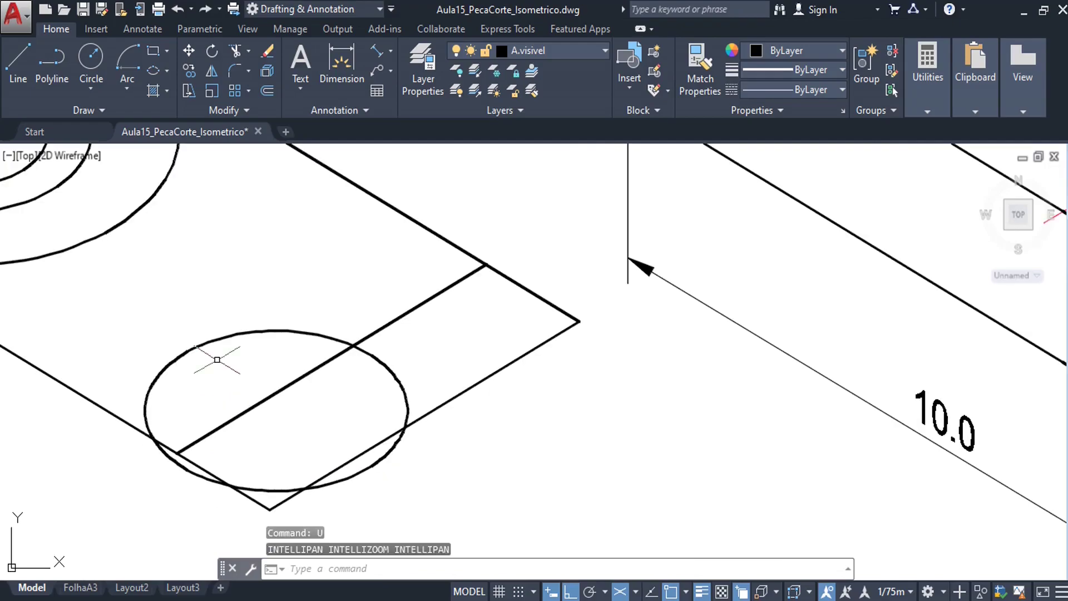
{"action": "type", "text": "u"}
{"action": "key", "text": "Return"}
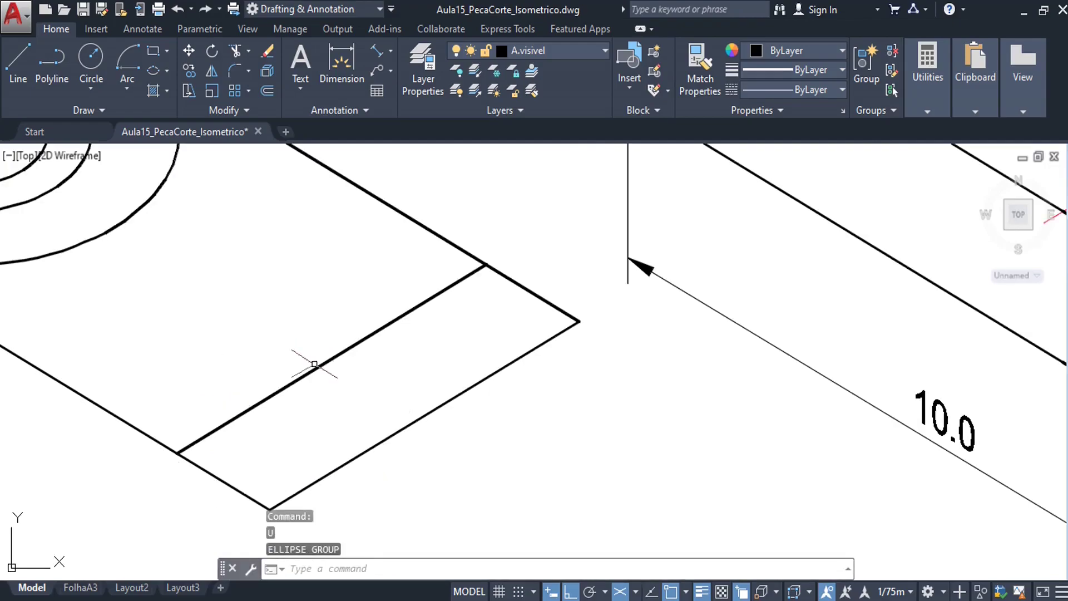
{"action": "scroll", "coordinate": [279, 482], "scroll_direction": "up", "scroll_amount": 3}
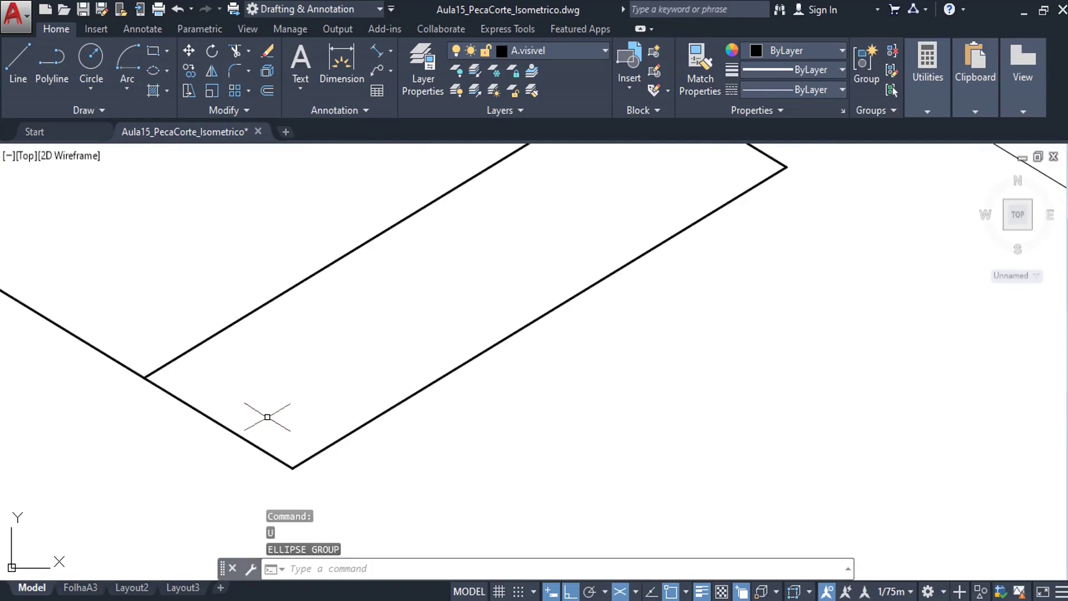
Measure the distance from the copied line's lower end to the lower corner of the base outline.
{"action": "type", "text": "di"}
{"action": "key", "text": "Return"}
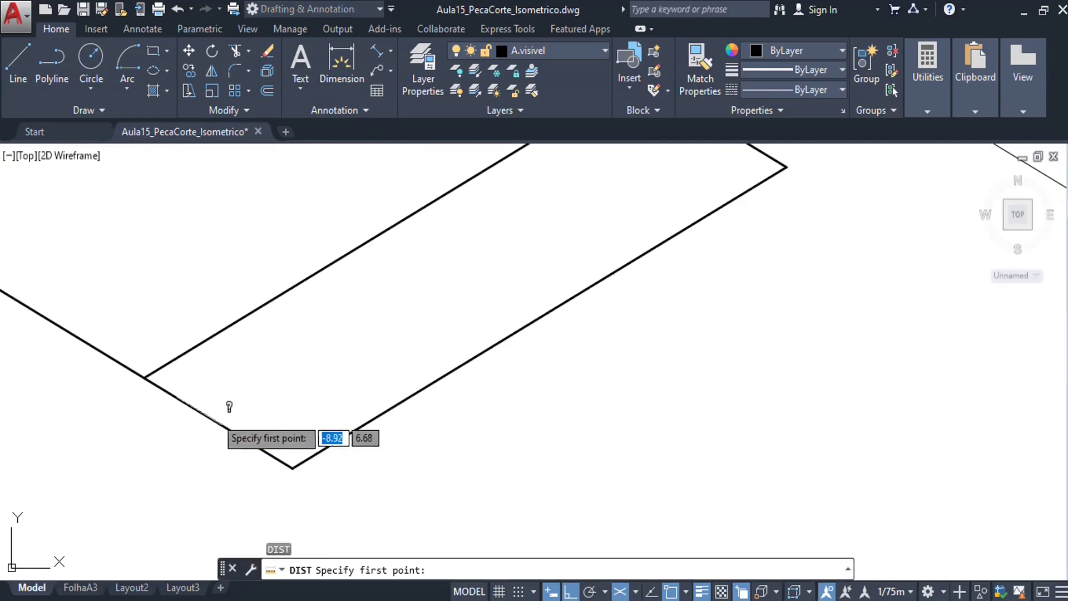
{"action": "left_click", "coordinate": [145, 377]}
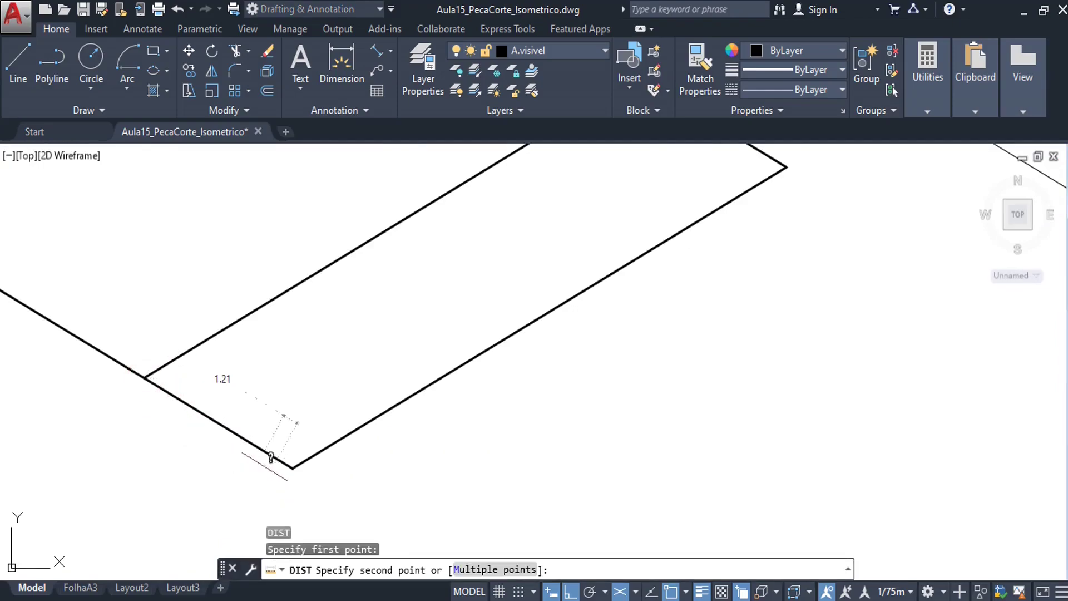
{"action": "key", "text": "Escape"}
{"action": "middle_click_drag", "start_coordinate": [273, 416], "coordinate": [301, 469]}
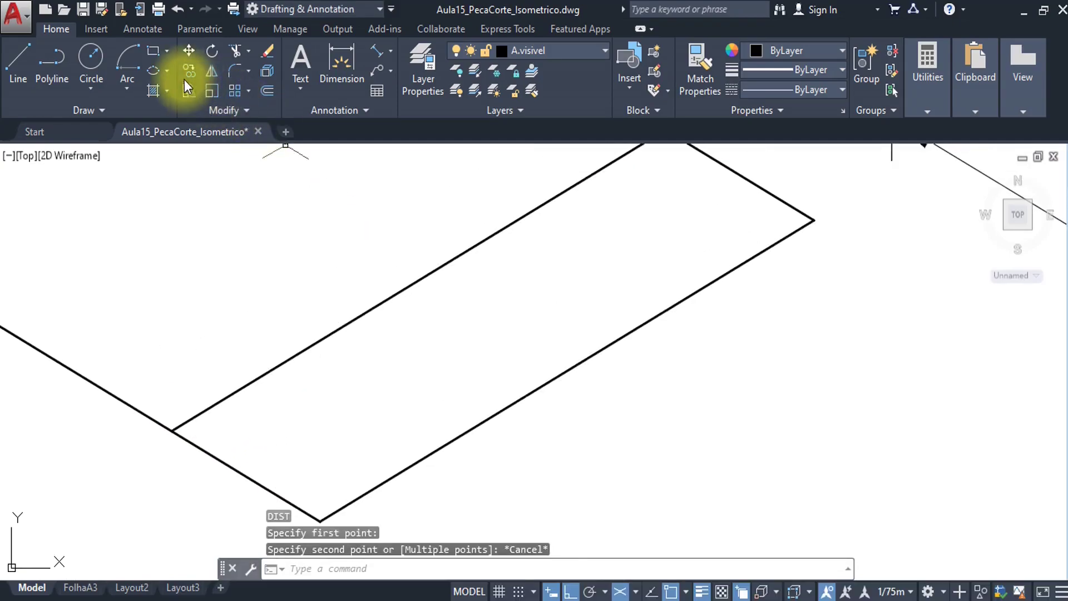
Draw an isocircle of radius 1.5, its center offset 1.5 along the copied line from its lower end using the From option.
{"action": "left_click", "coordinate": [167, 70]}
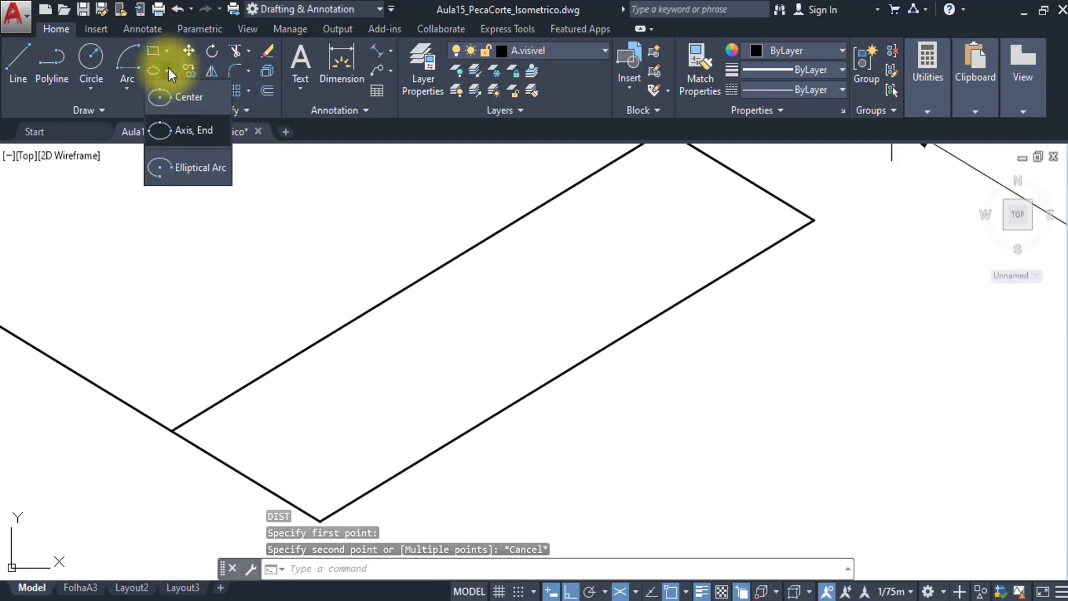
{"action": "left_click", "coordinate": [209, 131]}
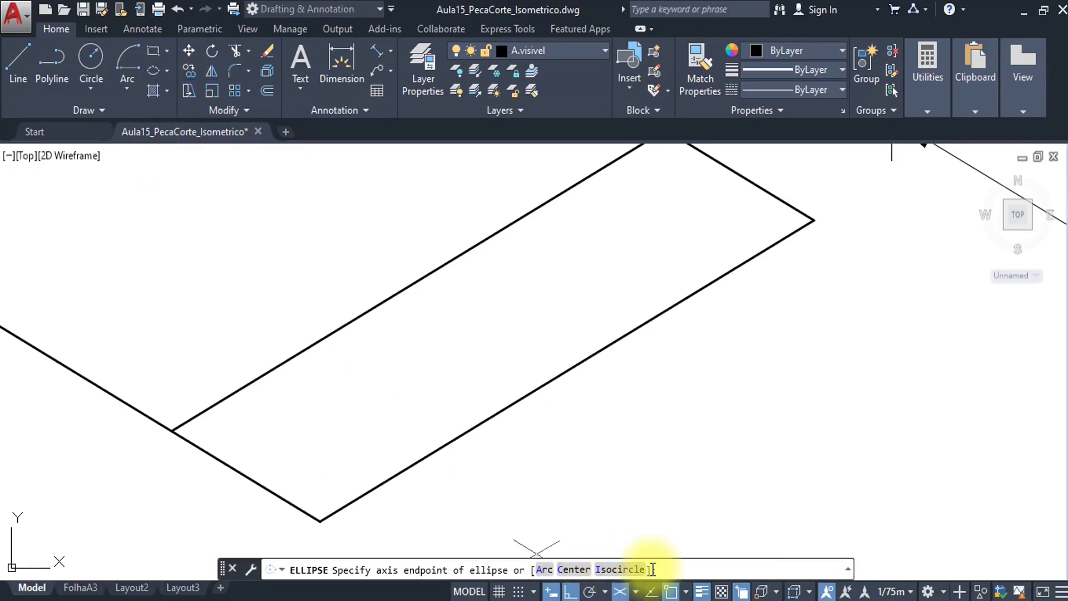
{"action": "left_click", "coordinate": [623, 571]}
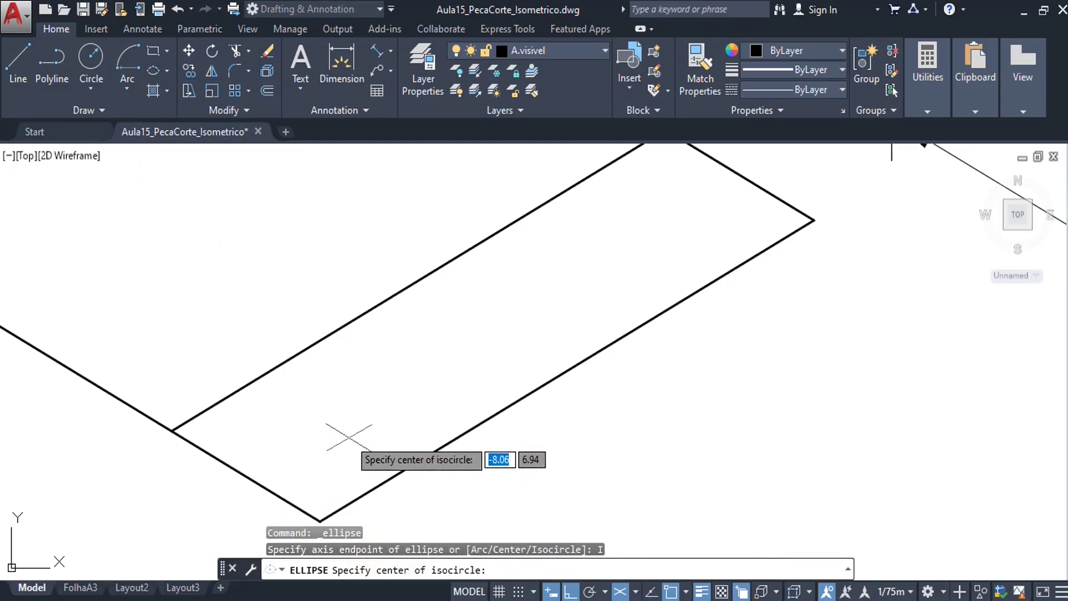
{"action": "type", "text": "from"}
{"action": "key", "text": "Return"}
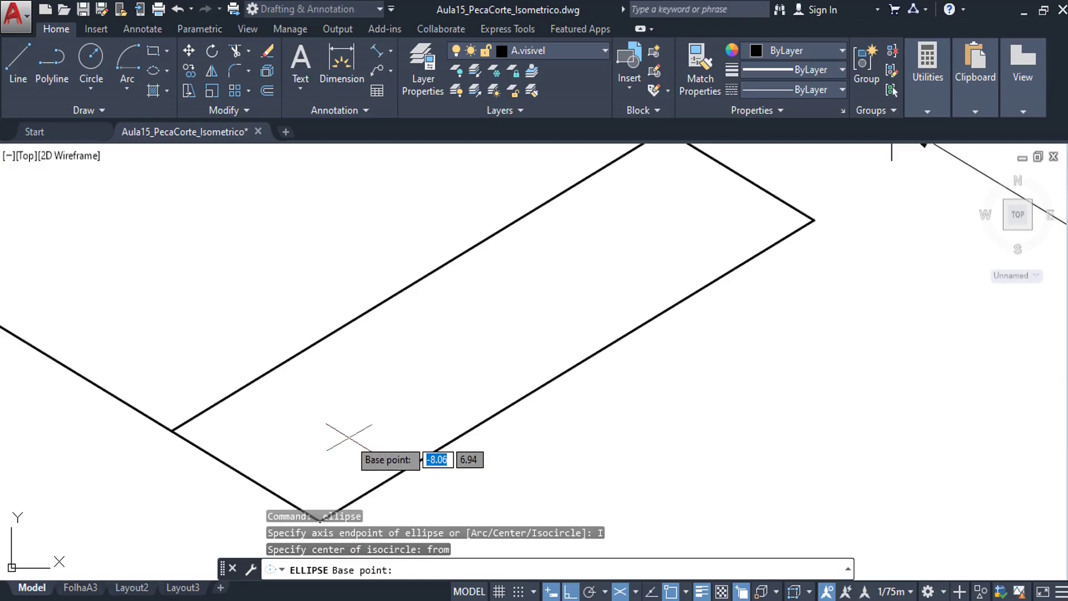
{"action": "left_click", "coordinate": [172, 430]}
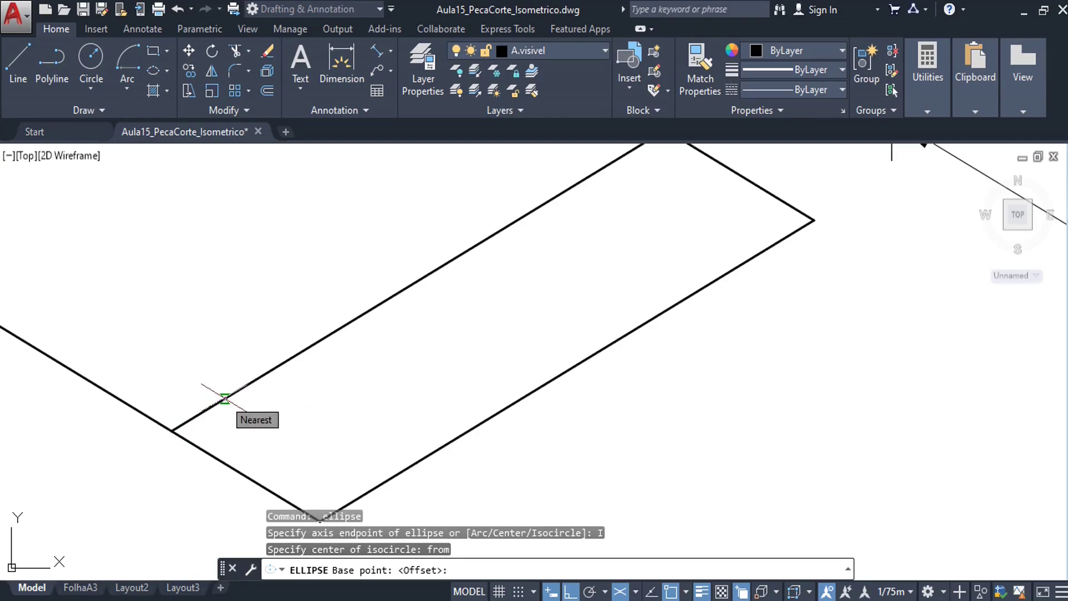
{"action": "type", "text": "1.5"}
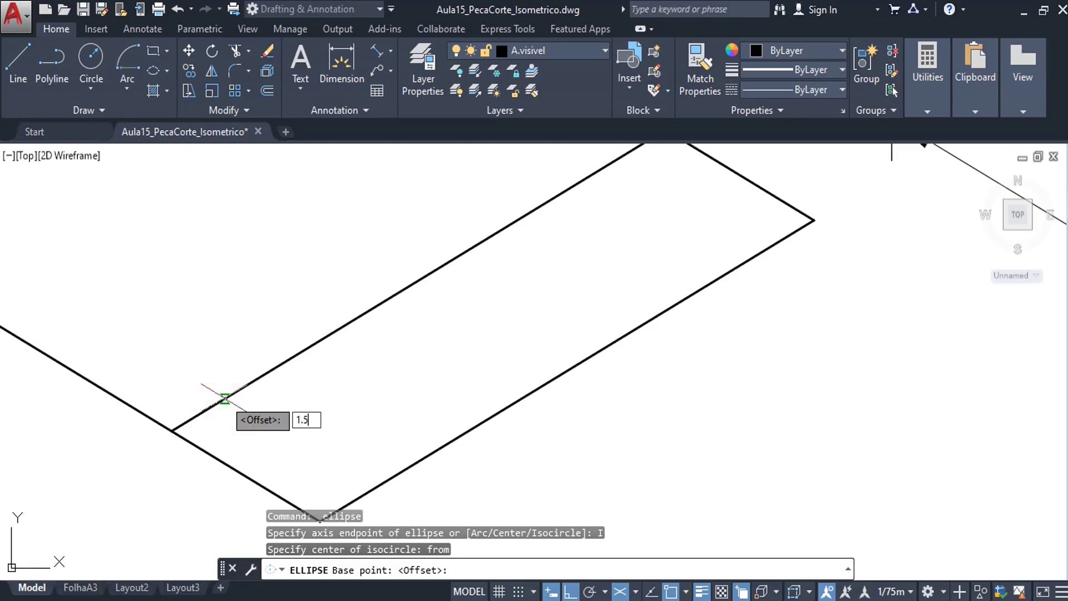
{"action": "key", "text": "Return"}
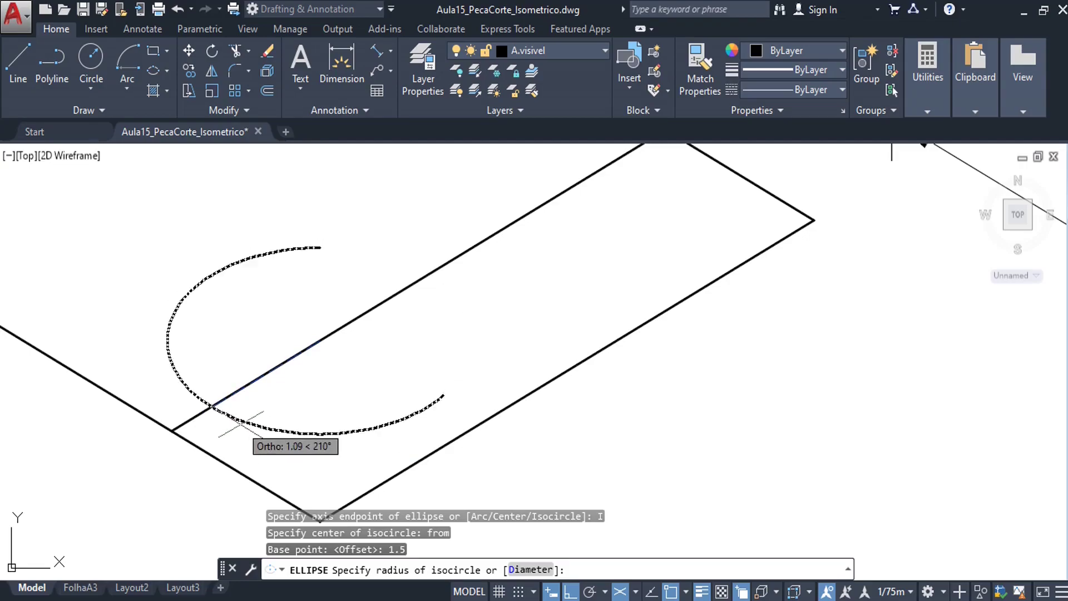
{"action": "type", "text": "1.5"}
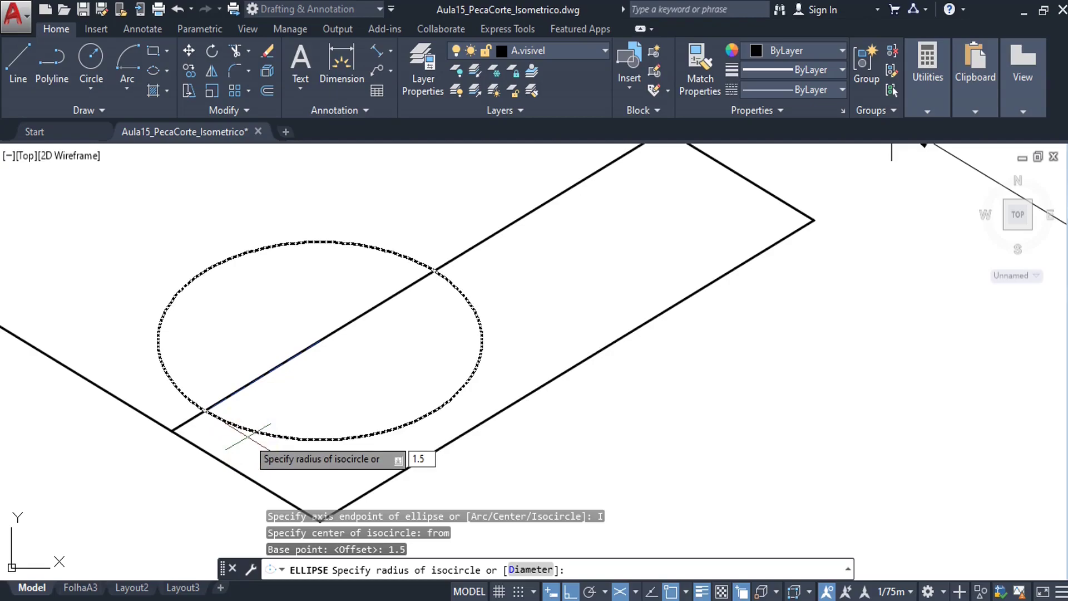
{"action": "key", "text": "Return"}
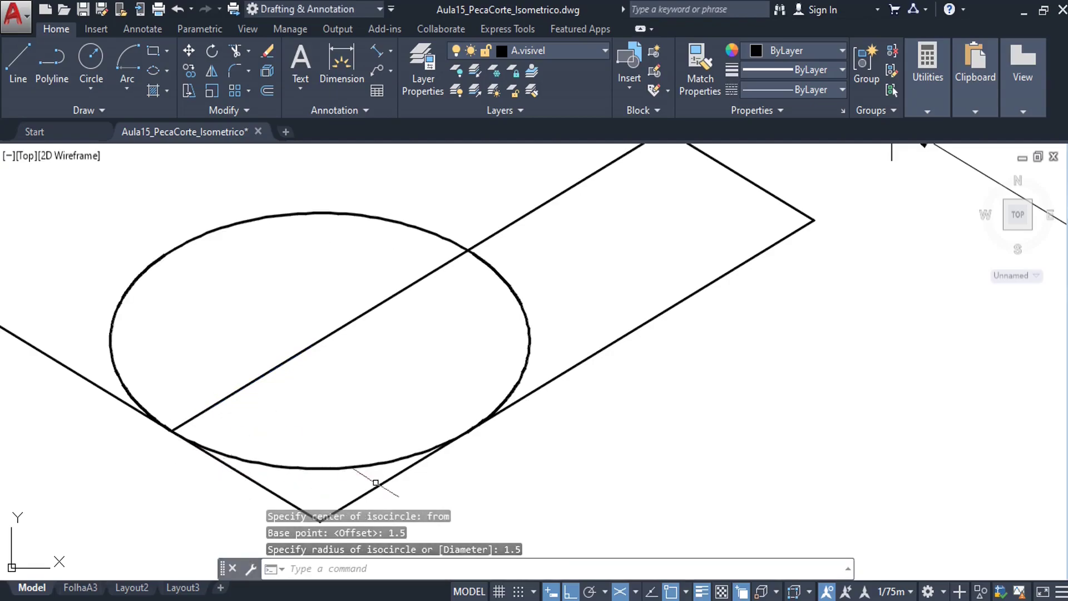
Draw a concentric isocircle of radius 0.5 at the center of the radius 1.5 isocircle for the hole.
{"action": "middle_click_drag", "start_coordinate": [358, 406], "coordinate": [291, 437]}
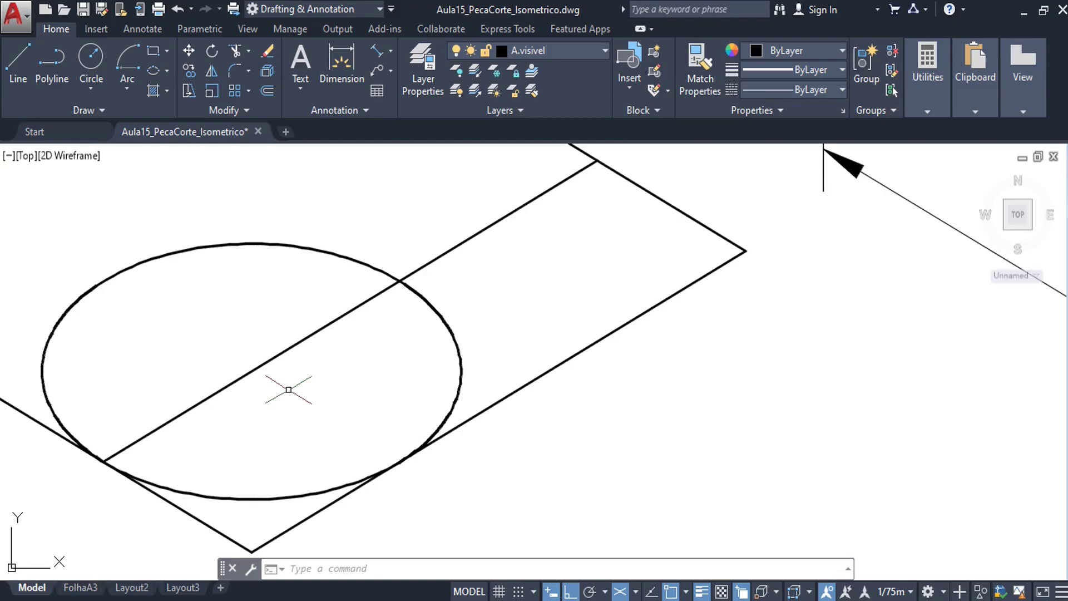
{"action": "key", "text": "Return"}
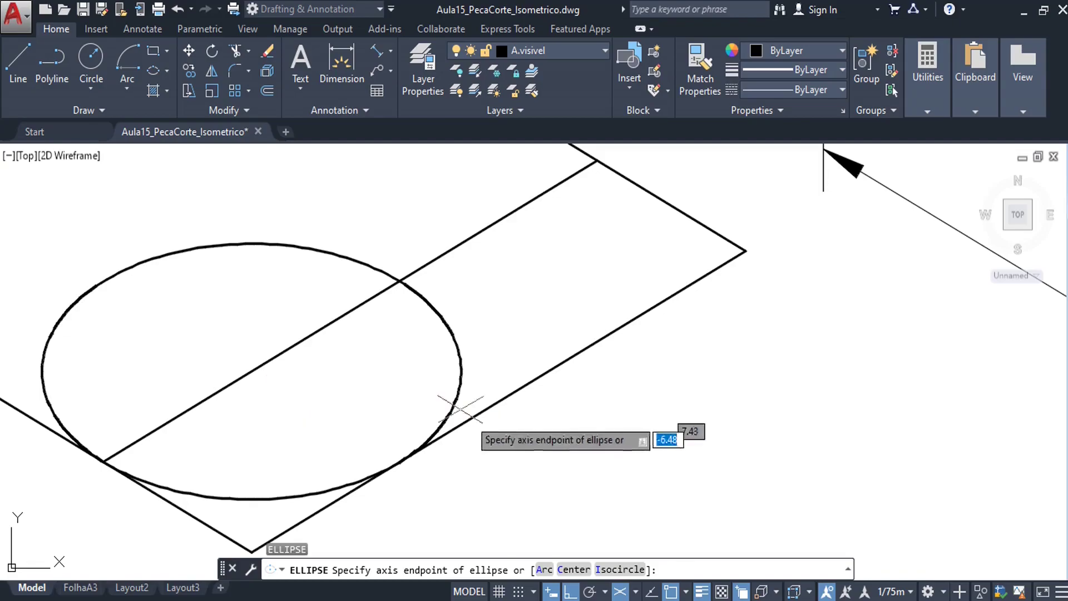
{"action": "left_click", "coordinate": [619, 570]}
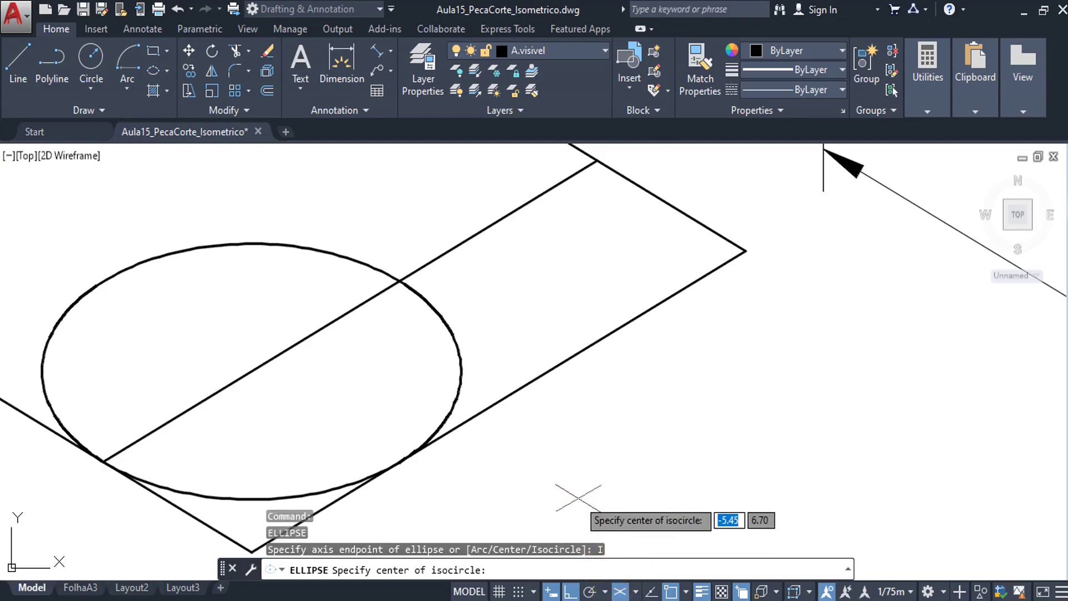
{"action": "left_click", "coordinate": [253, 372]}
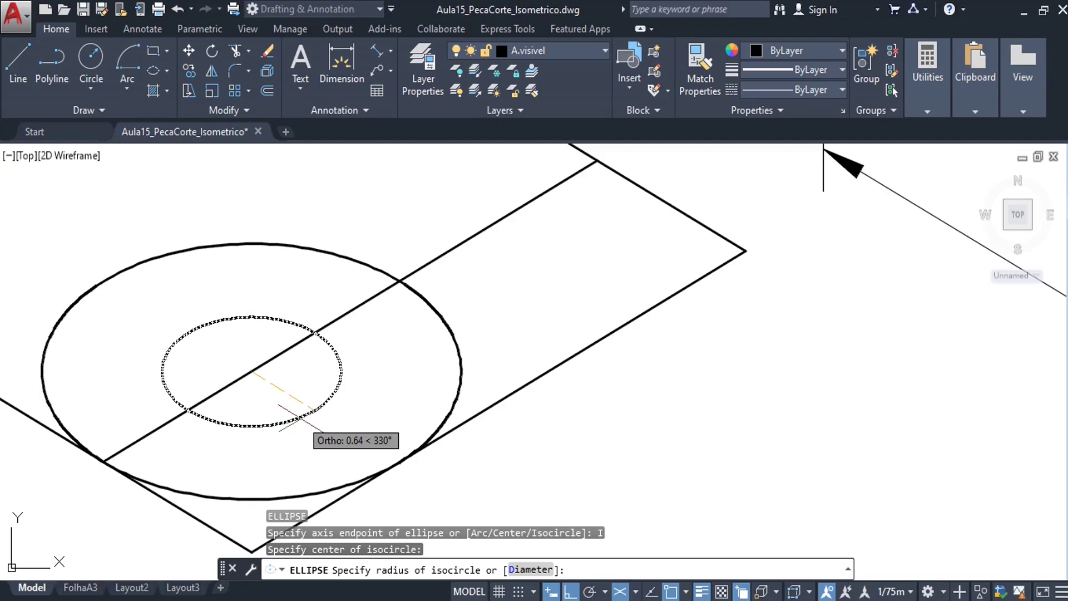
{"action": "type", "text": ".5"}
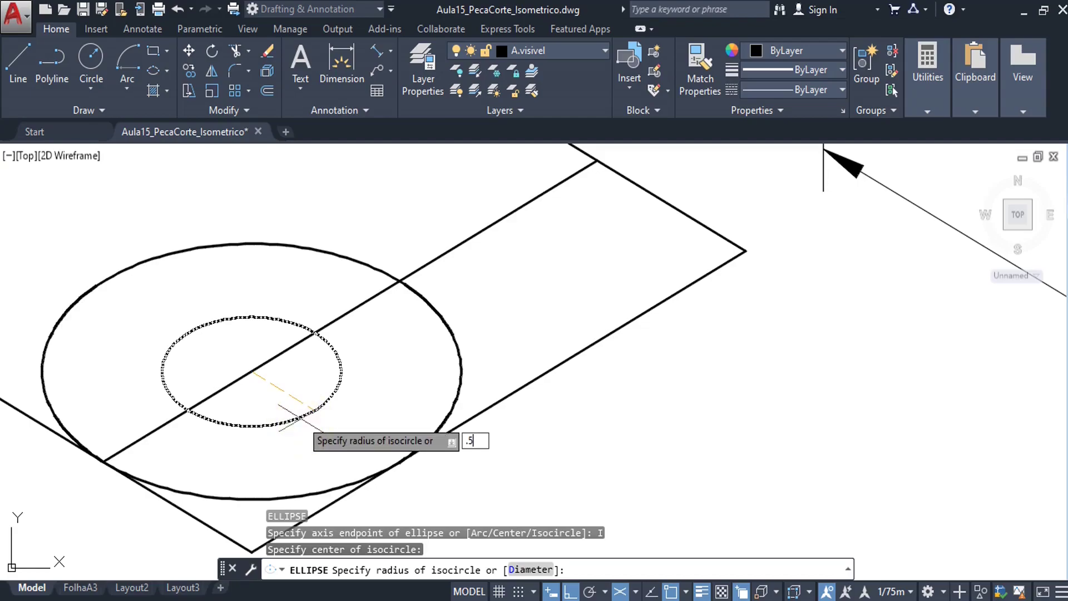
{"action": "key", "text": "Return"}
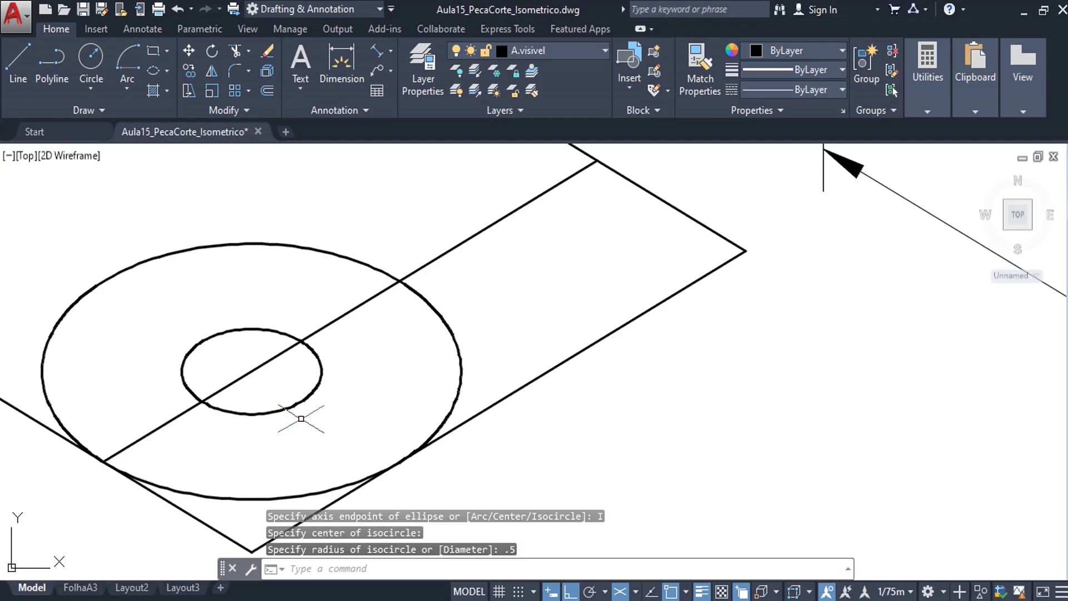
Try copying both corner isocircles 2 units from their shared center towards the copied line's upper end, and undo the copy.
{"action": "middle_click_drag", "start_coordinate": [386, 353], "coordinate": [386, 370]}
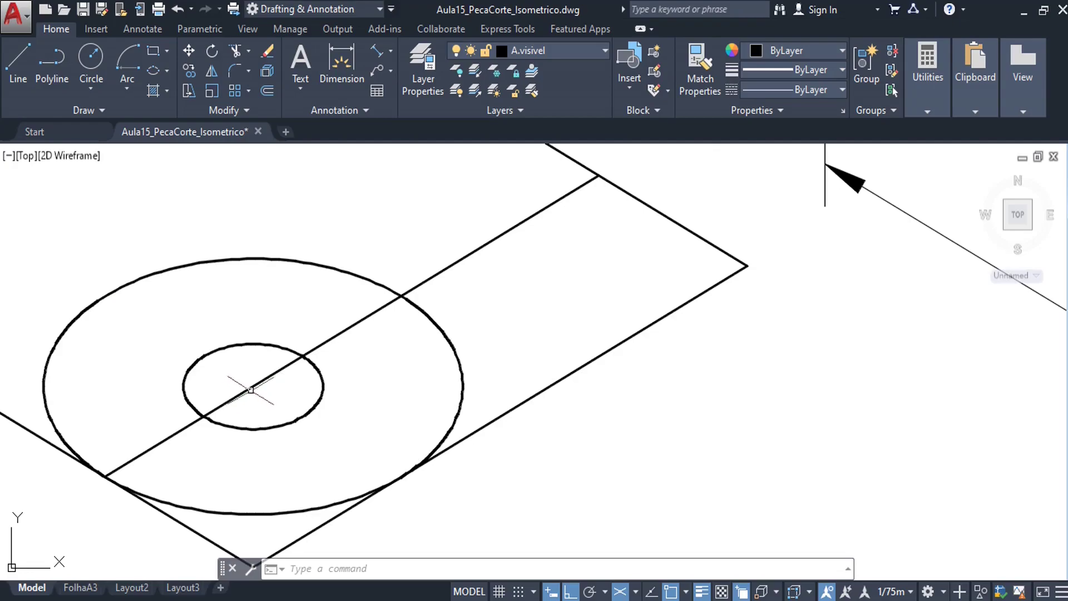
{"action": "scroll", "coordinate": [251, 390], "scroll_direction": "down", "scroll_amount": 4}
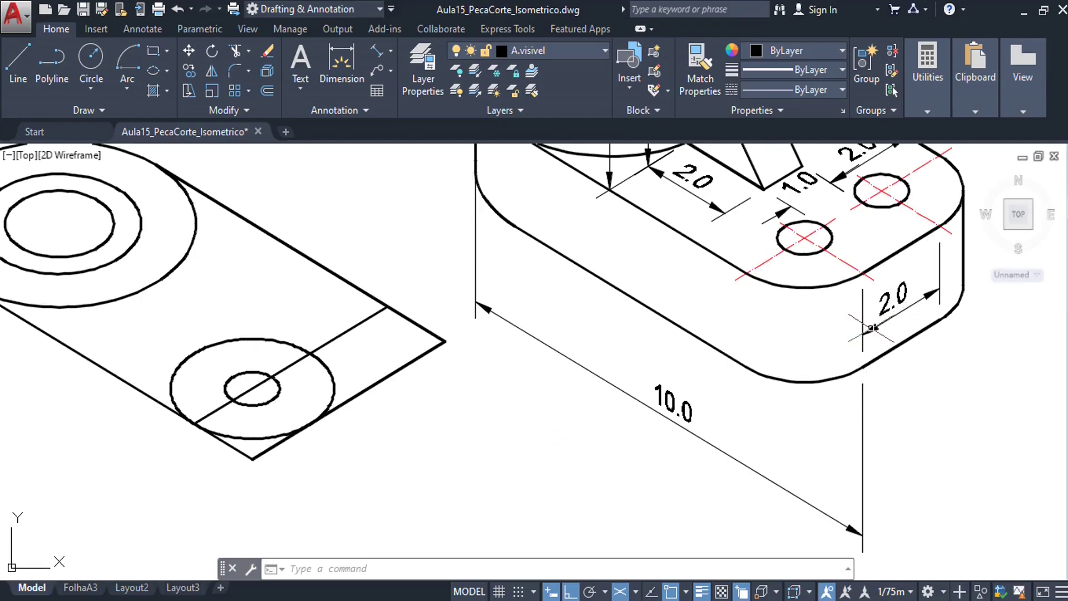
{"action": "scroll", "coordinate": [206, 340], "scroll_direction": "up", "scroll_amount": 4}
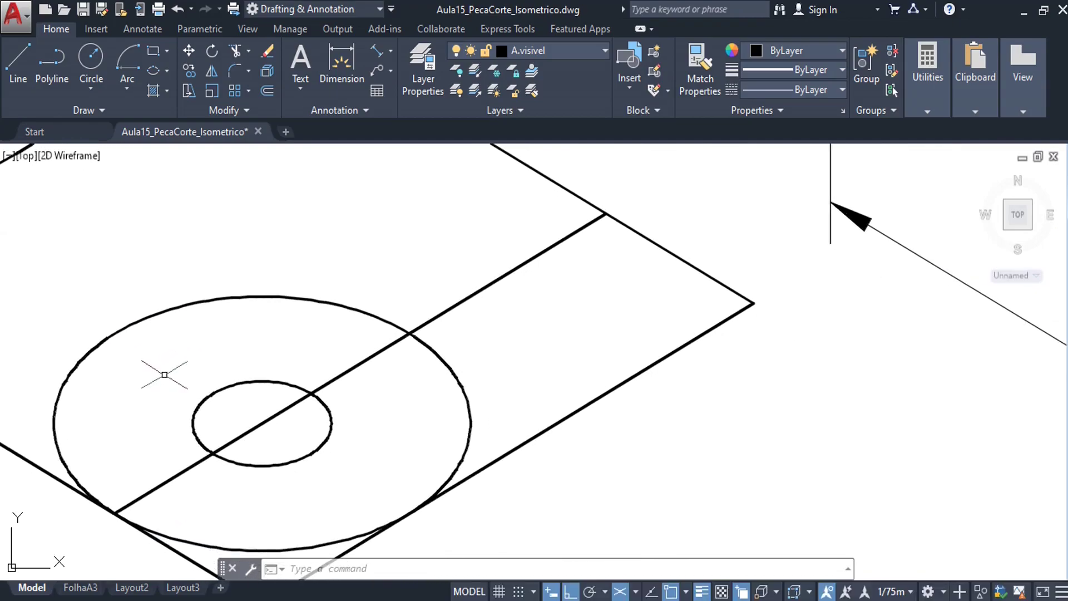
{"action": "type", "text": "co"}
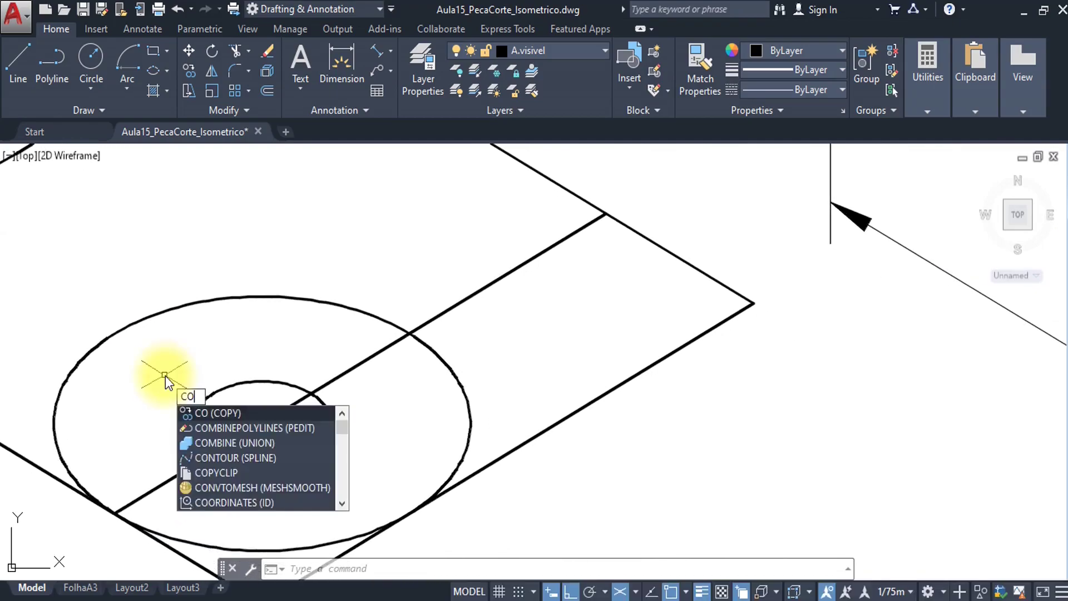
{"action": "key", "text": "Return"}
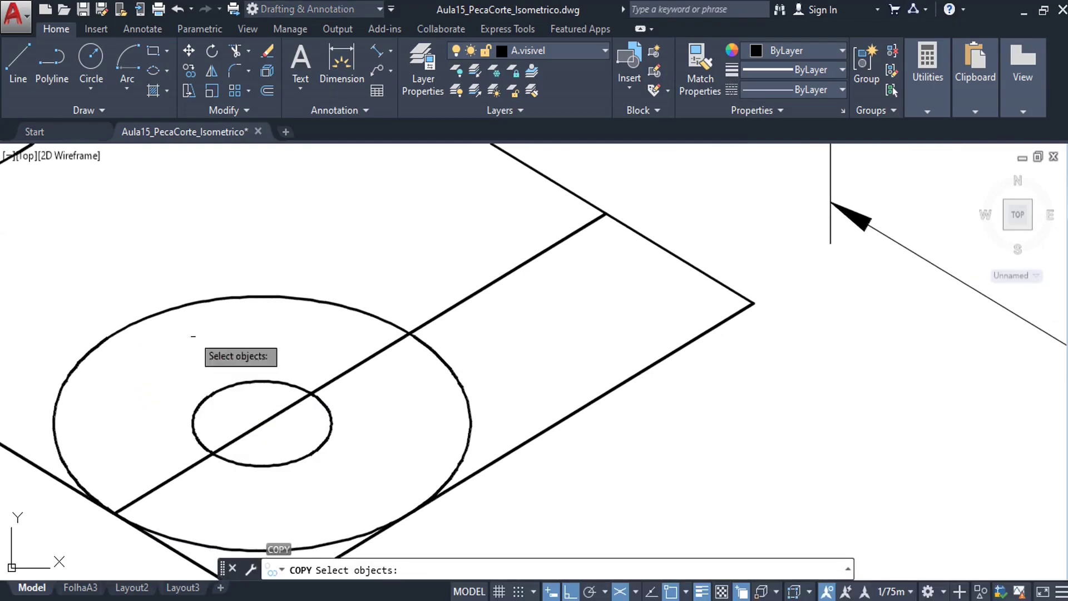
{"action": "left_click", "coordinate": [239, 298]}
{"action": "left_click", "coordinate": [259, 384]}
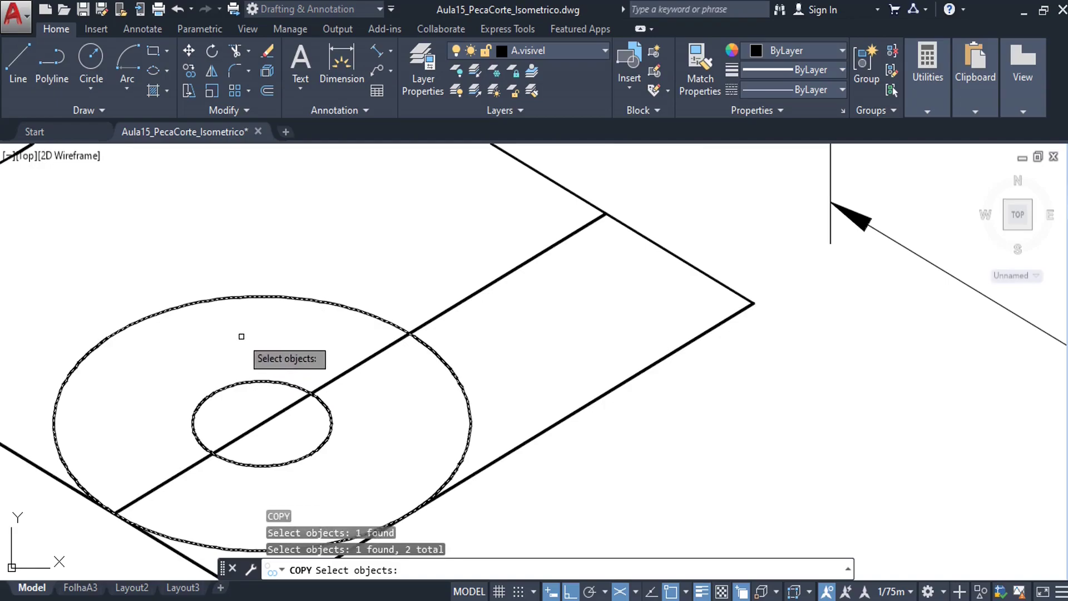
{"action": "key", "text": "Return"}
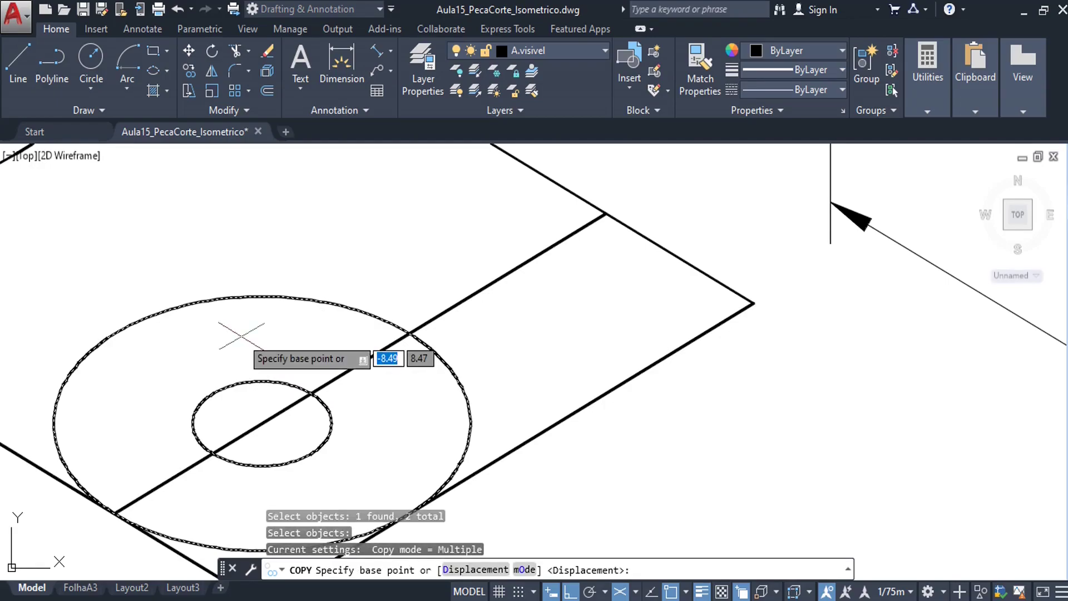
{"action": "left_click", "coordinate": [261, 424]}
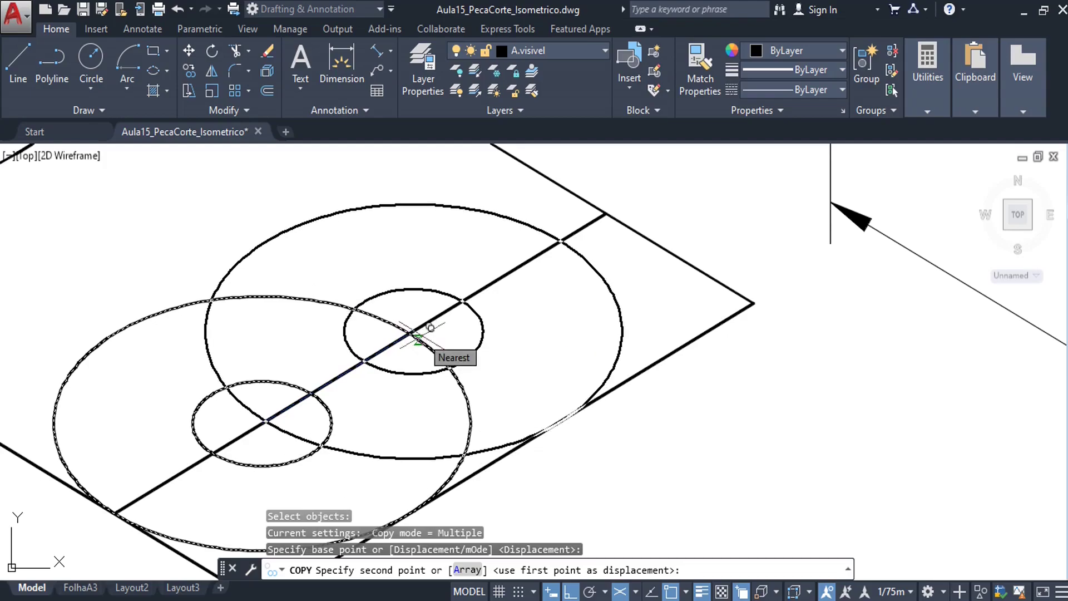
{"action": "type", "text": "2"}
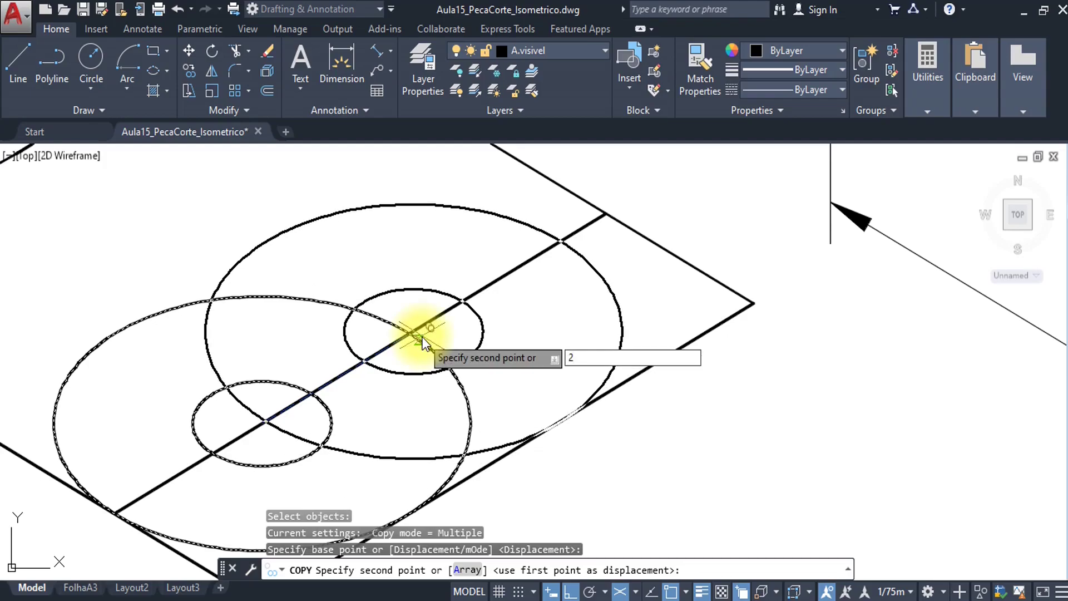
{"action": "key", "text": "Return"}
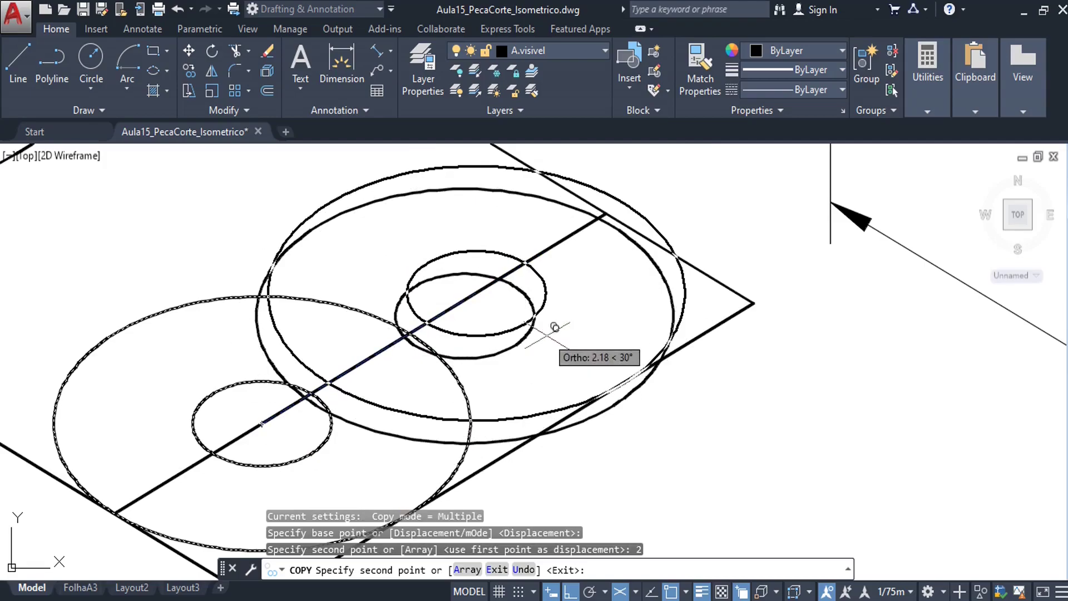
{"action": "key", "text": "Escape"}
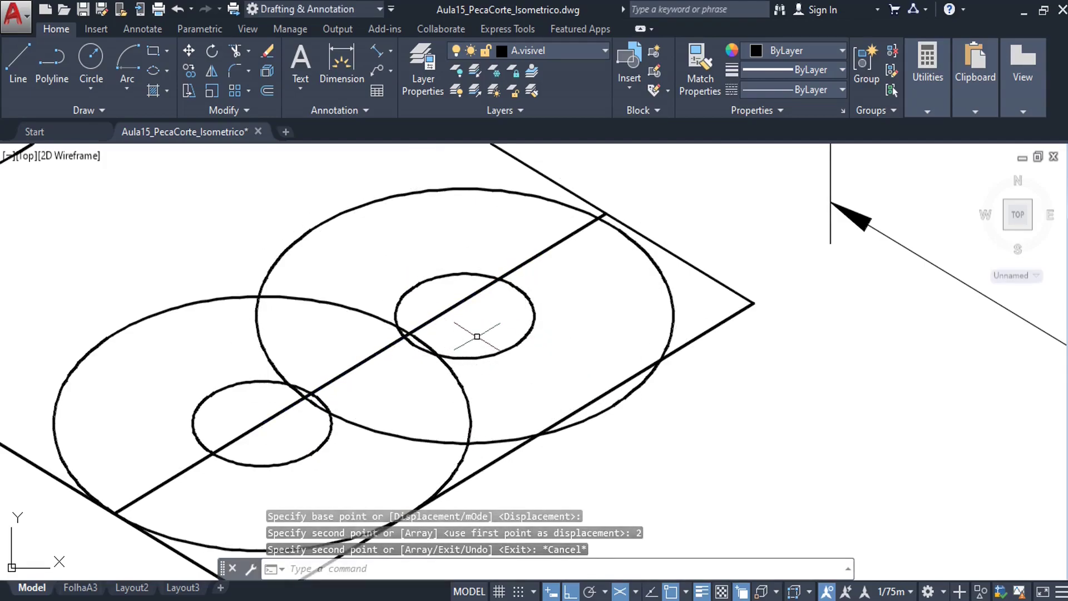
{"action": "key", "text": "ctrl+z"}
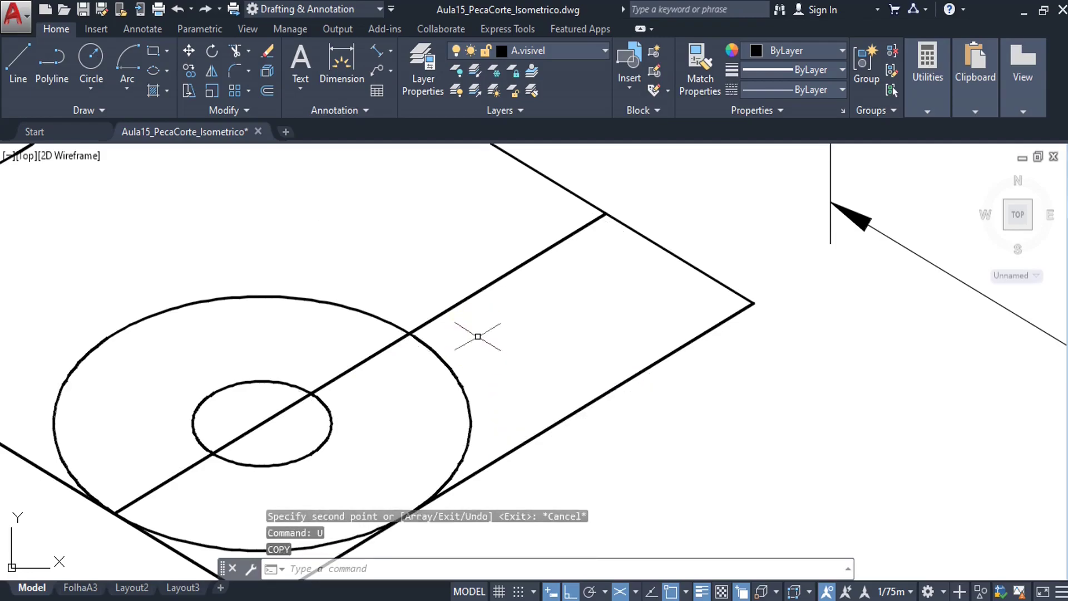
Copy both corner isocircles along the line, from the large isocircle's intersection with the line to the line's upper end.
{"action": "type", "text": "CO"}
{"action": "key", "text": "Return"}
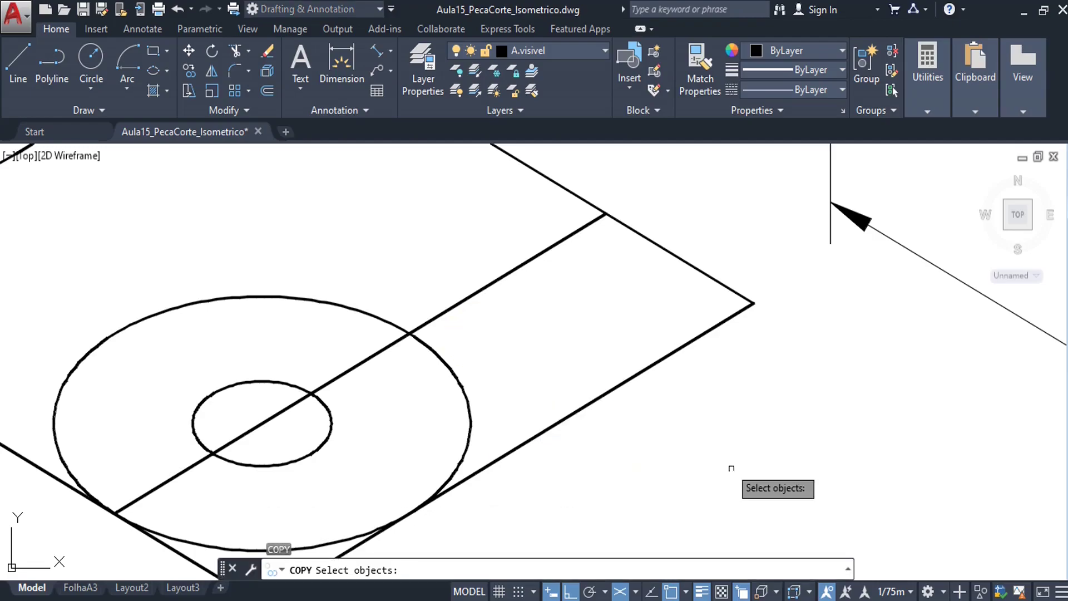
{"action": "left_click", "coordinate": [234, 385]}
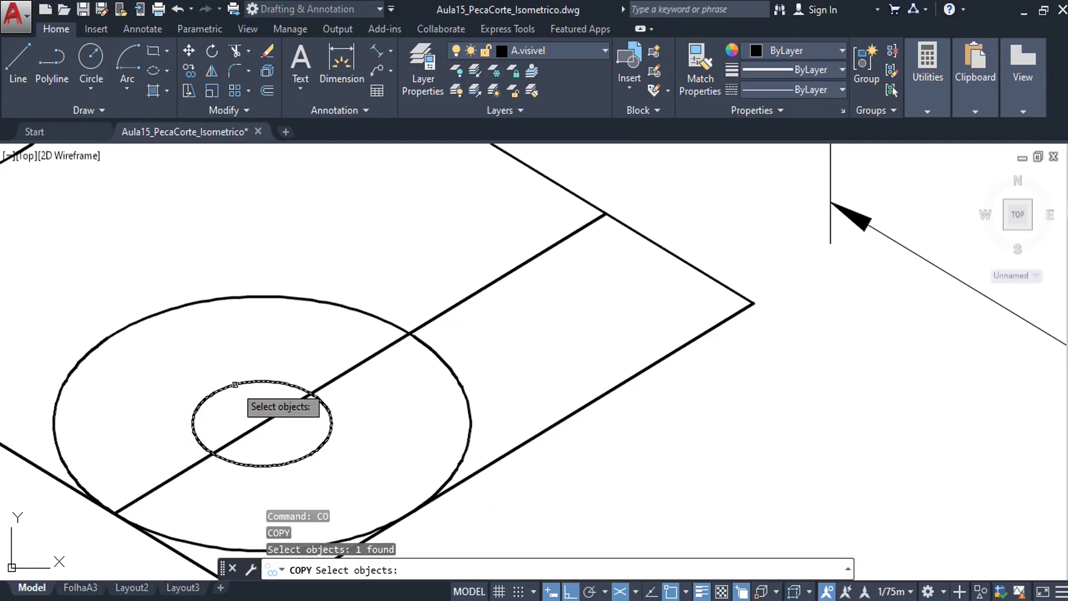
{"action": "left_click", "coordinate": [310, 298]}
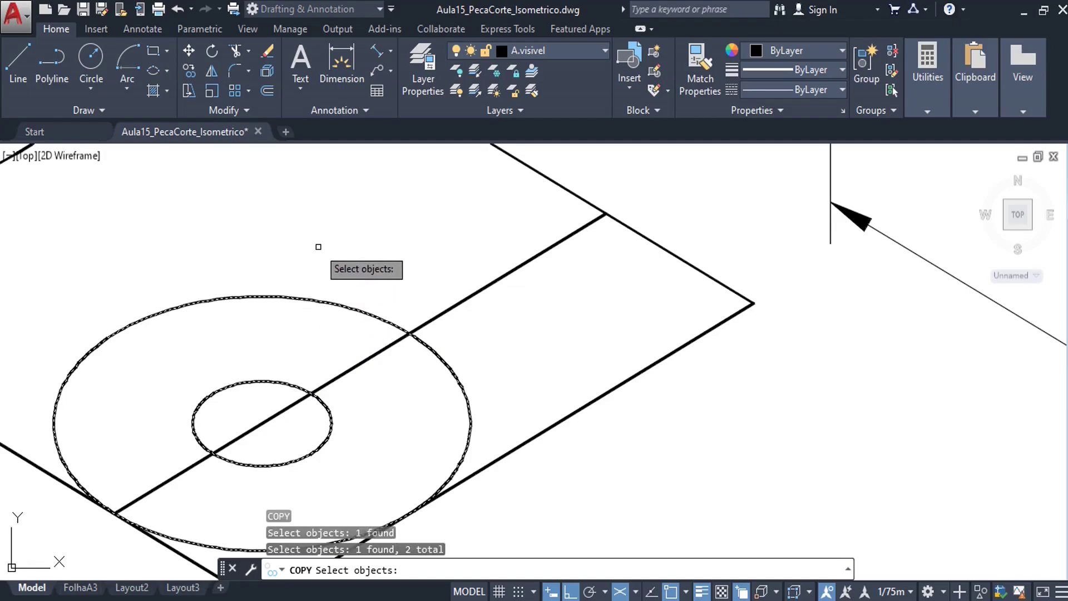
{"action": "key", "text": "Return"}
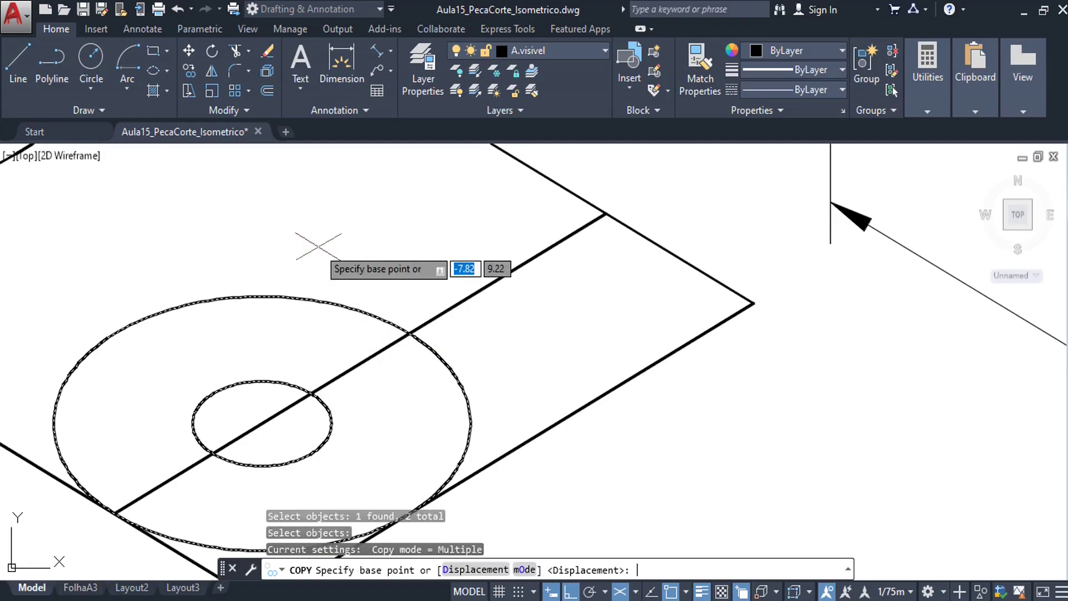
{"action": "left_click", "coordinate": [410, 333]}
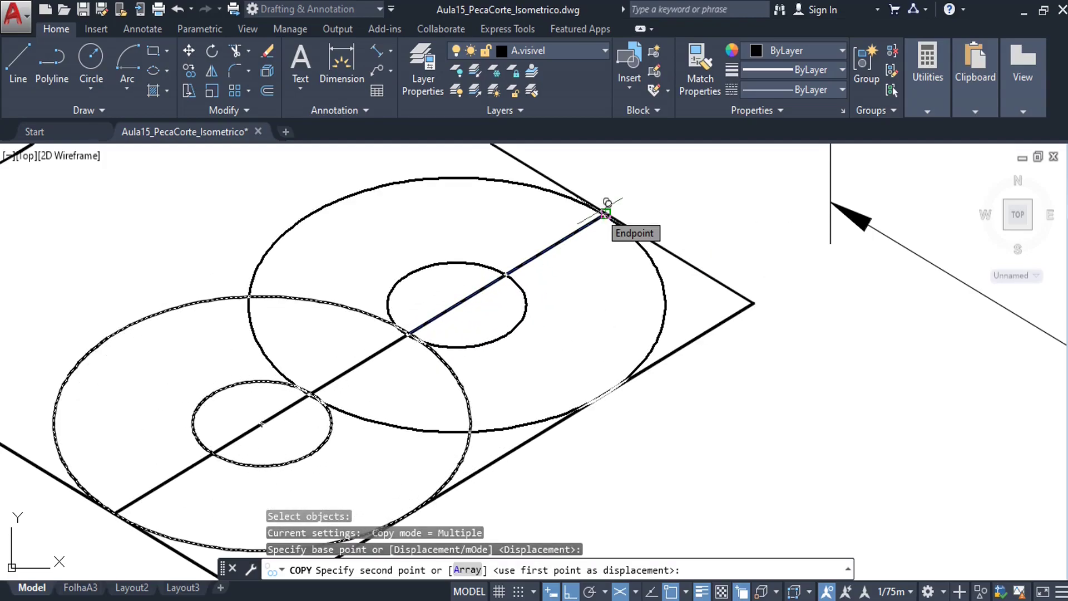
{"action": "left_click", "coordinate": [606, 212]}
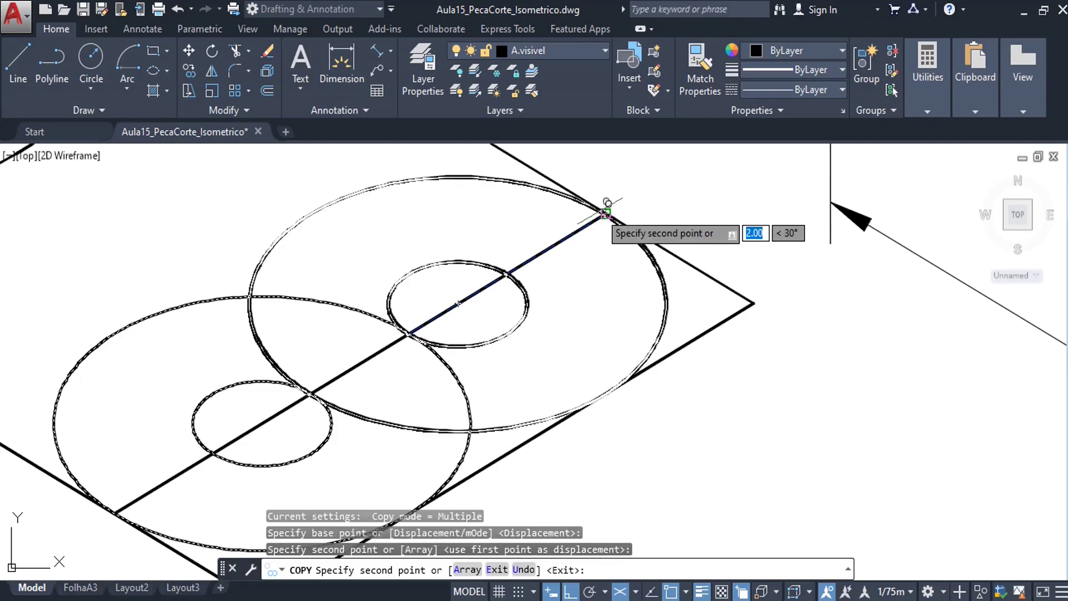
{"action": "key", "text": "Escape"}
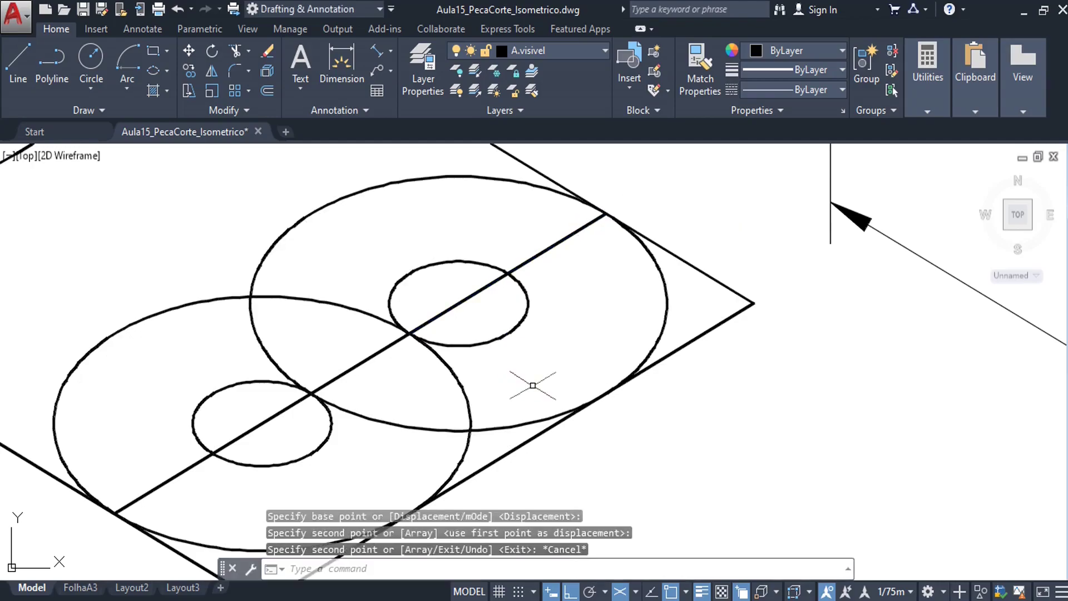
Measure the distance between the centers of the two small hole isocircles.
{"action": "type", "text": "dist"}
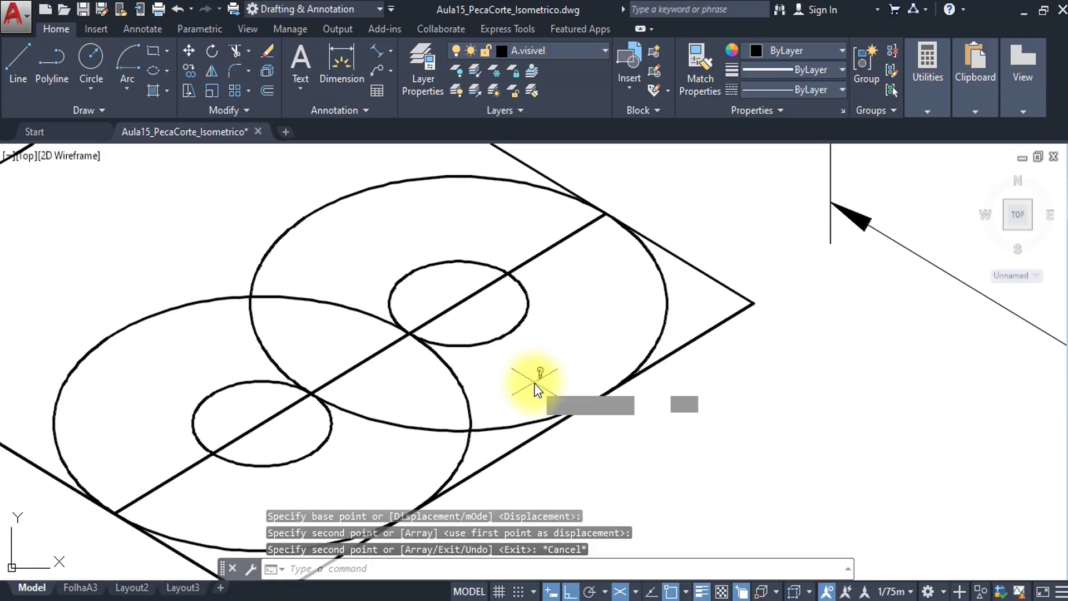
{"action": "key", "text": "Return"}
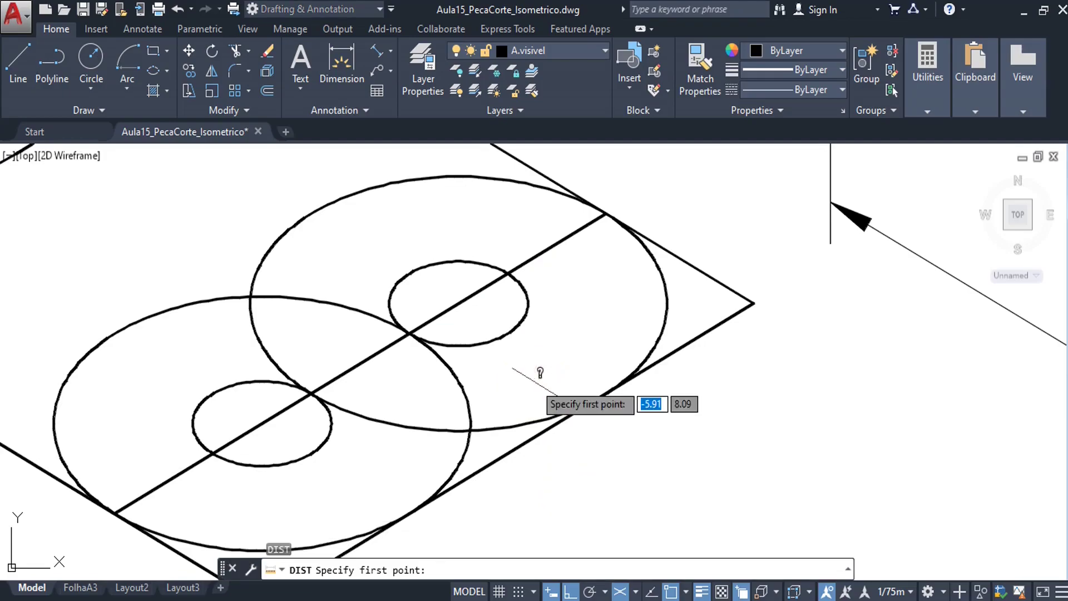
{"action": "left_click", "coordinate": [260, 423]}
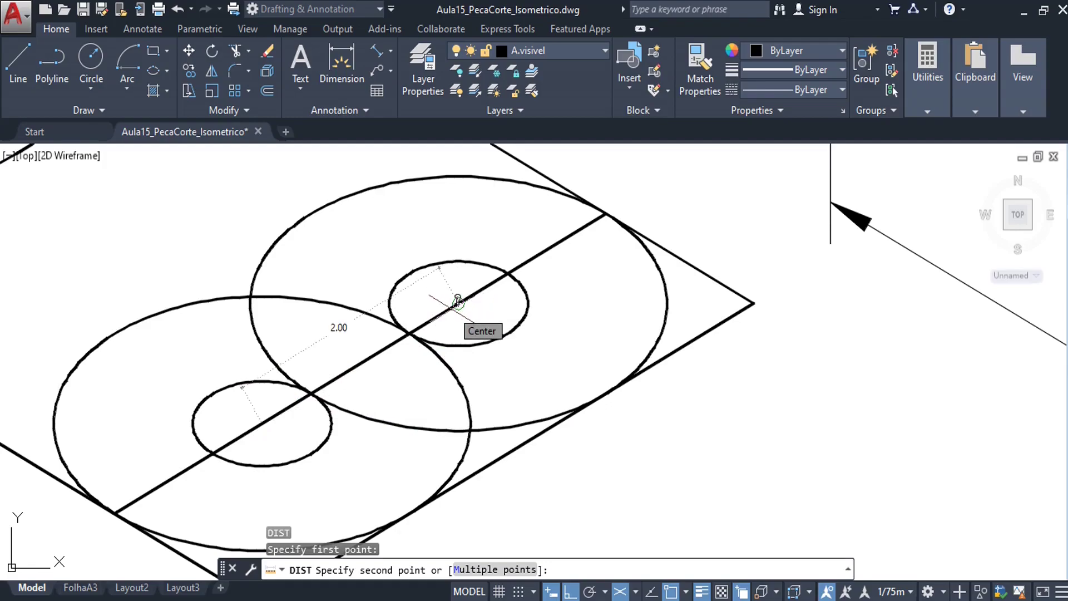
{"action": "key", "text": "Escape"}
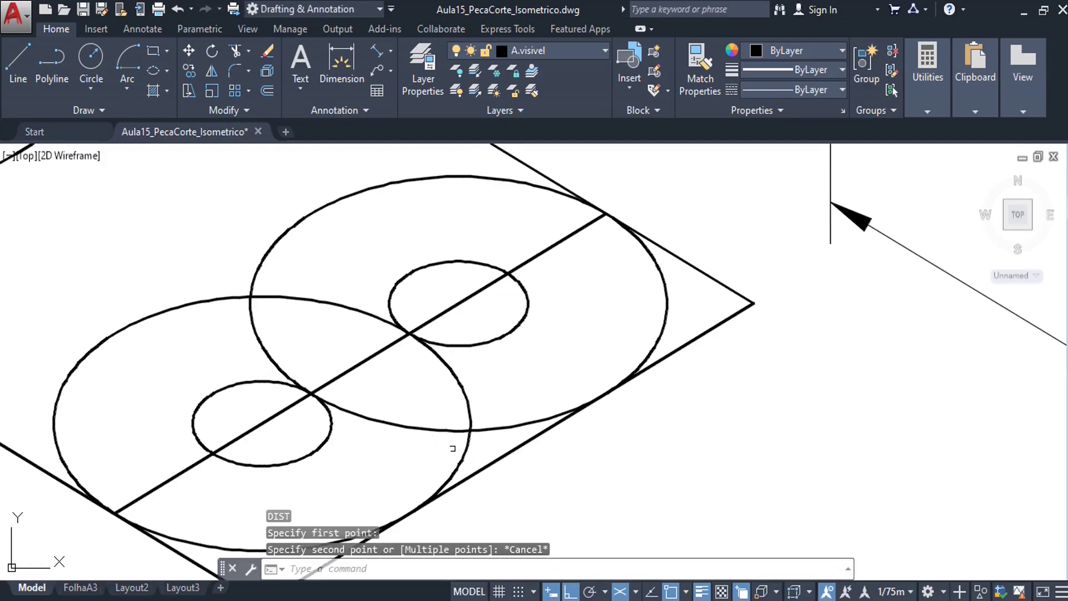
Trim the inner arcs of the two radius 1.5 isocircles, keeping only the arcs that round the base's end corners.
{"action": "middle_click_drag", "start_coordinate": [560, 305], "coordinate": [583, 308]}
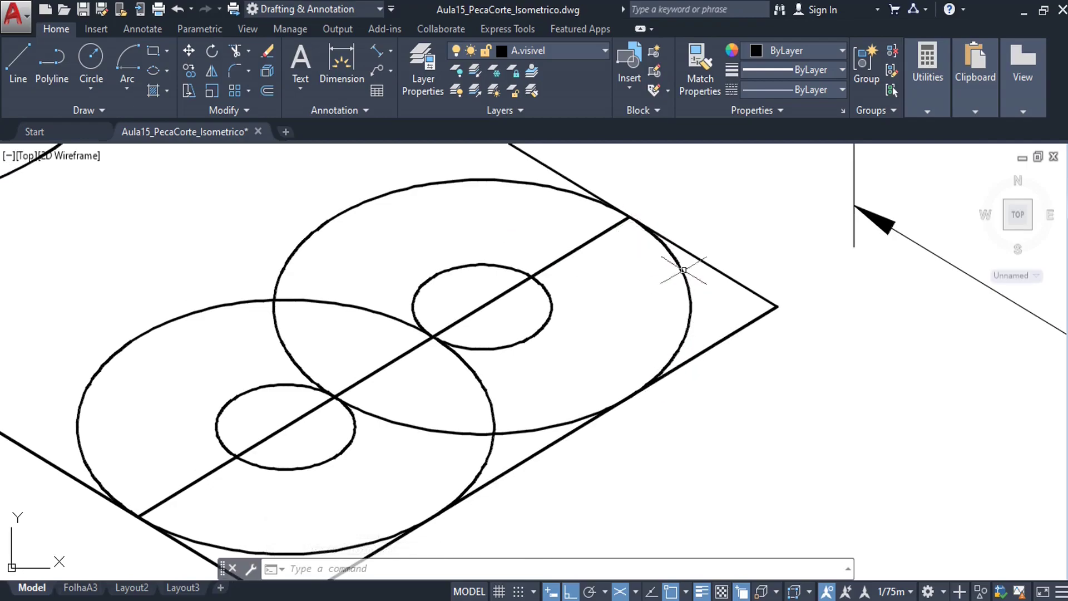
{"action": "middle_click_drag", "start_coordinate": [379, 474], "coordinate": [389, 469]}
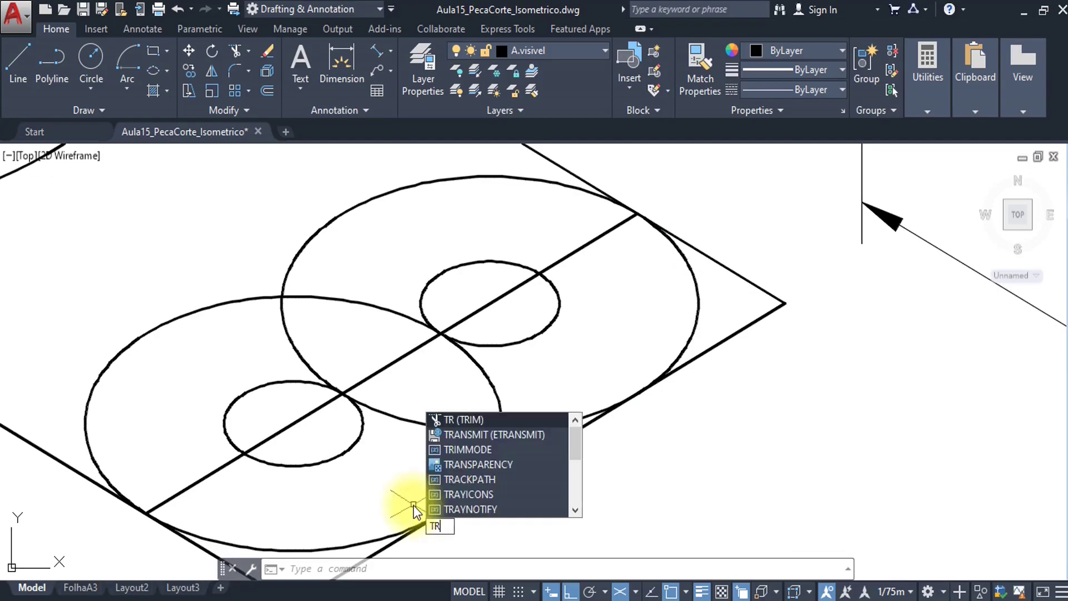
{"action": "key", "text": "Return"}
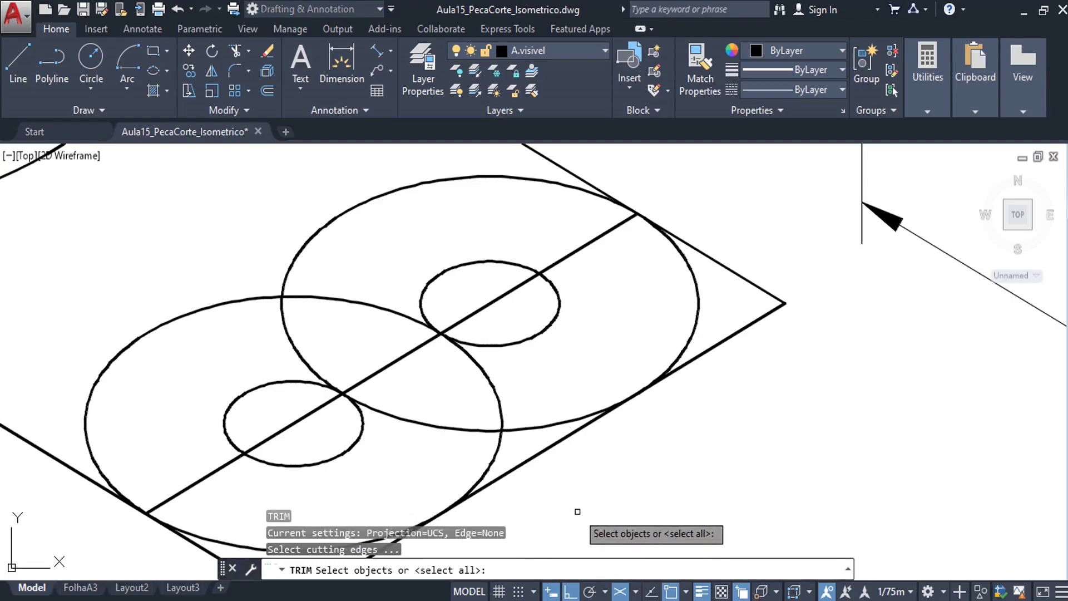
{"action": "key", "text": "Return"}
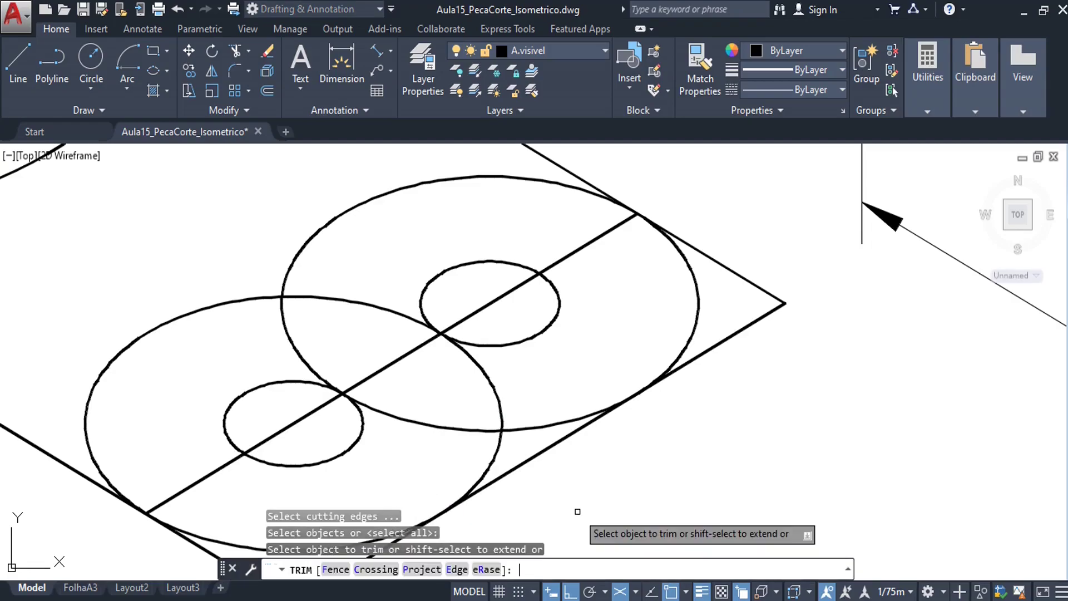
{"action": "left_click", "coordinate": [513, 179]}
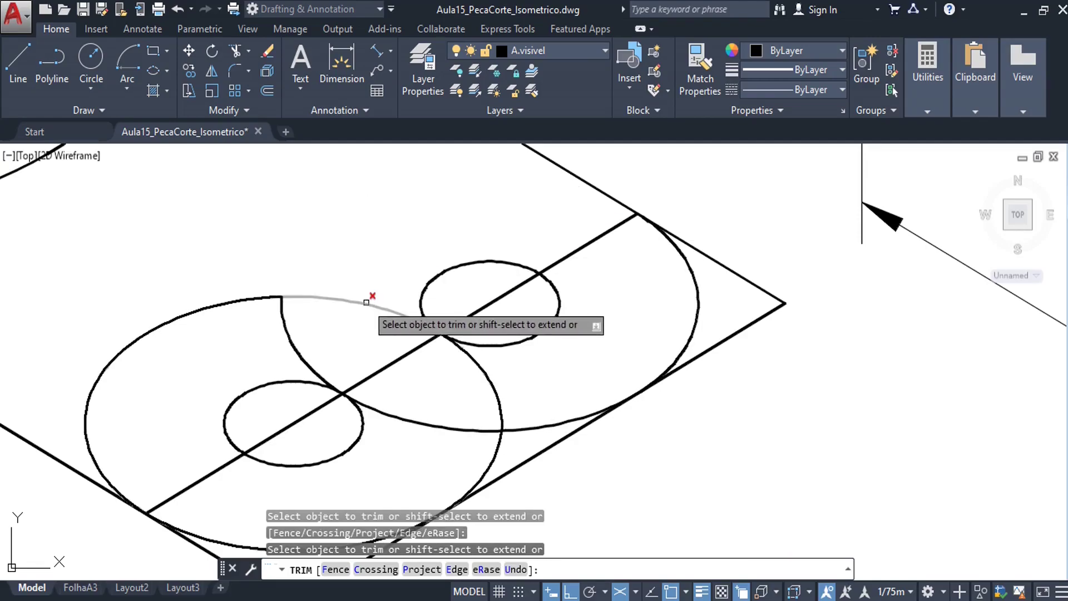
{"action": "left_click", "coordinate": [287, 329]}
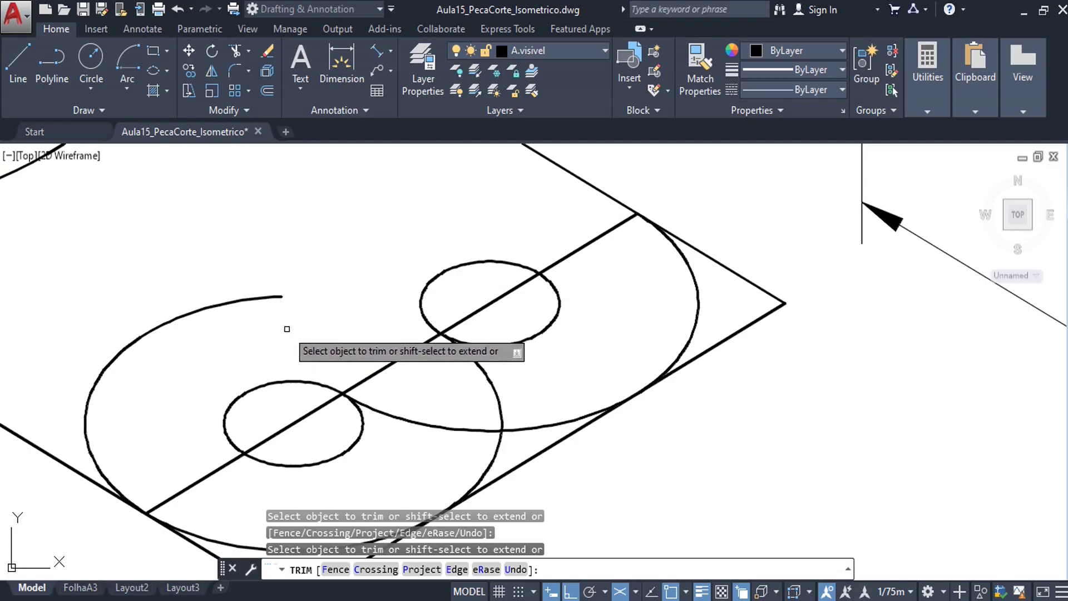
{"action": "left_click", "coordinate": [415, 424]}
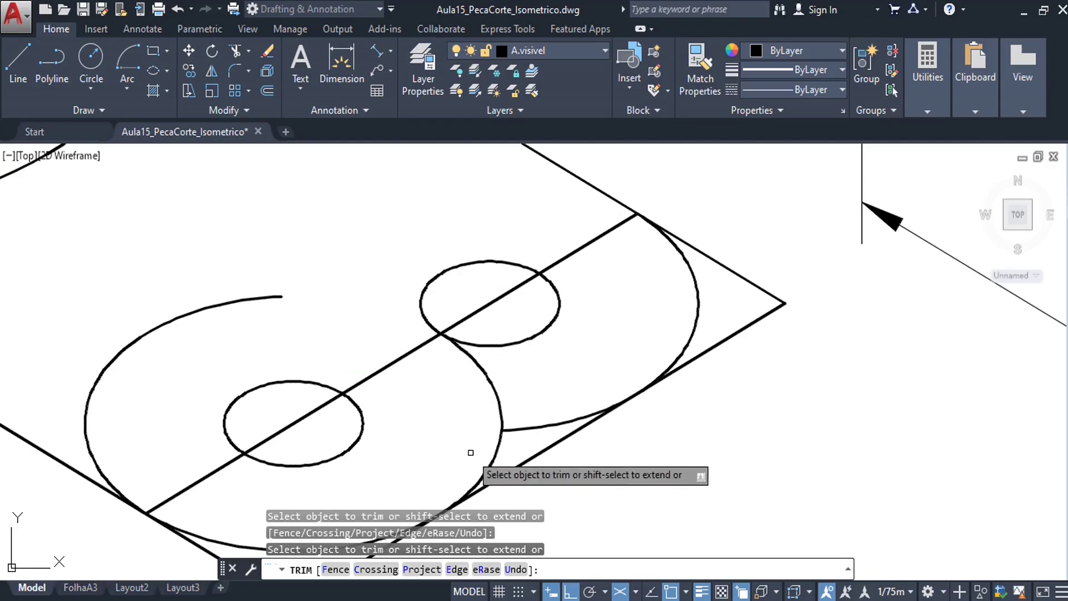
{"action": "left_click", "coordinate": [546, 424]}
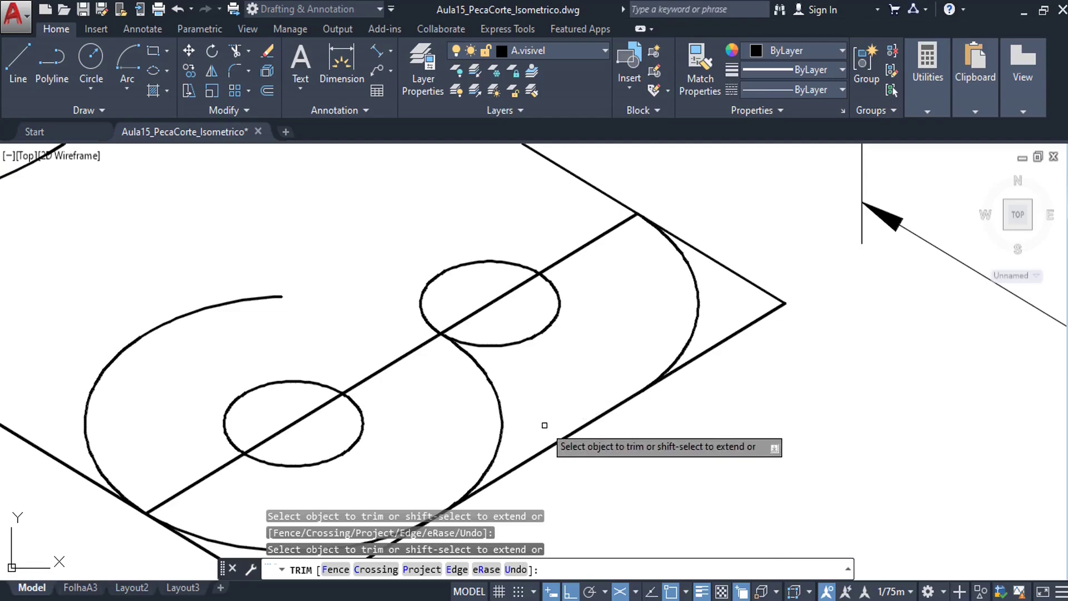
{"action": "left_click", "coordinate": [251, 295]}
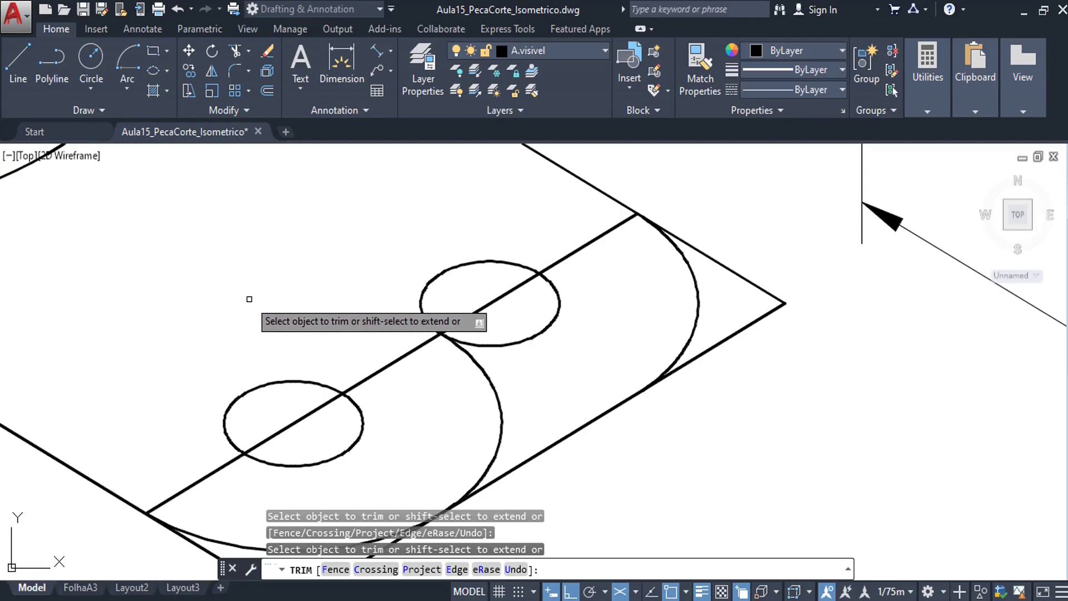
{"action": "left_click", "coordinate": [484, 378]}
Trim the straight base edges outside the two corner arcs to leave a rounded outline at the hole end.
{"action": "mouse_move", "coordinate": [475, 402]}
{"action": "middle_mouse_down"}
{"action": "mouse_move", "coordinate": [472, 370]}
{"action": "mouse_move", "coordinate": [424, 327]}
{"action": "middle_mouse_up"}
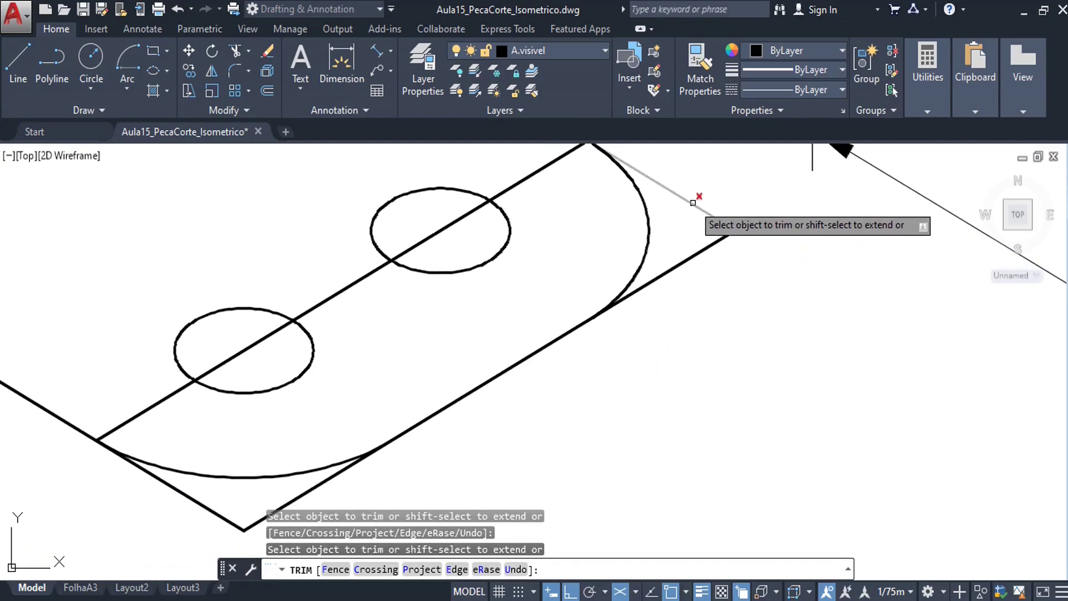
{"action": "left_click", "coordinate": [692, 256]}
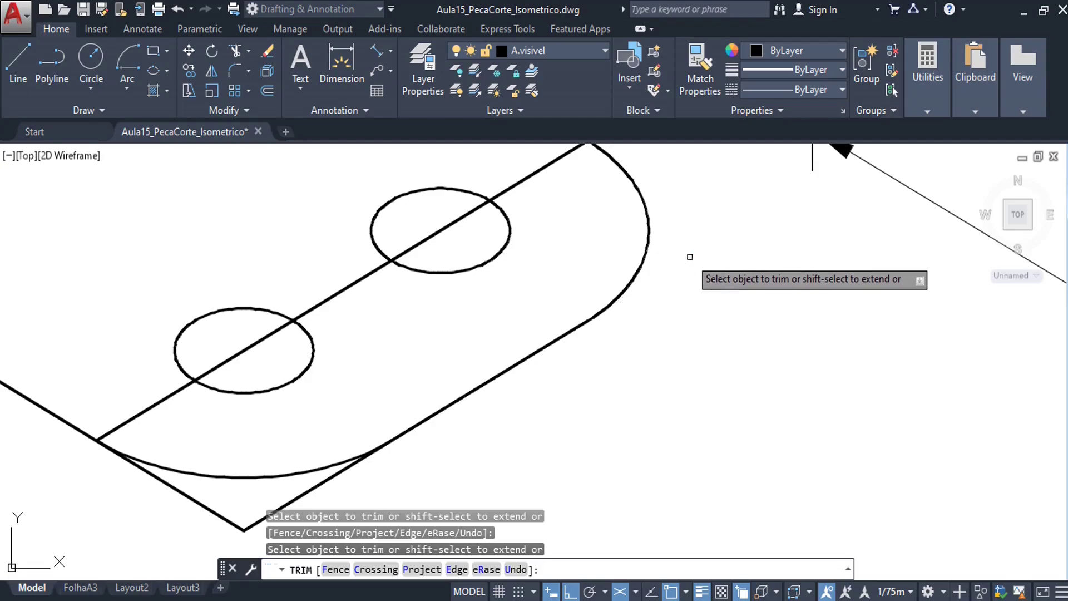
{"action": "left_click", "coordinate": [311, 488]}
{"action": "left_click", "coordinate": [233, 516]}
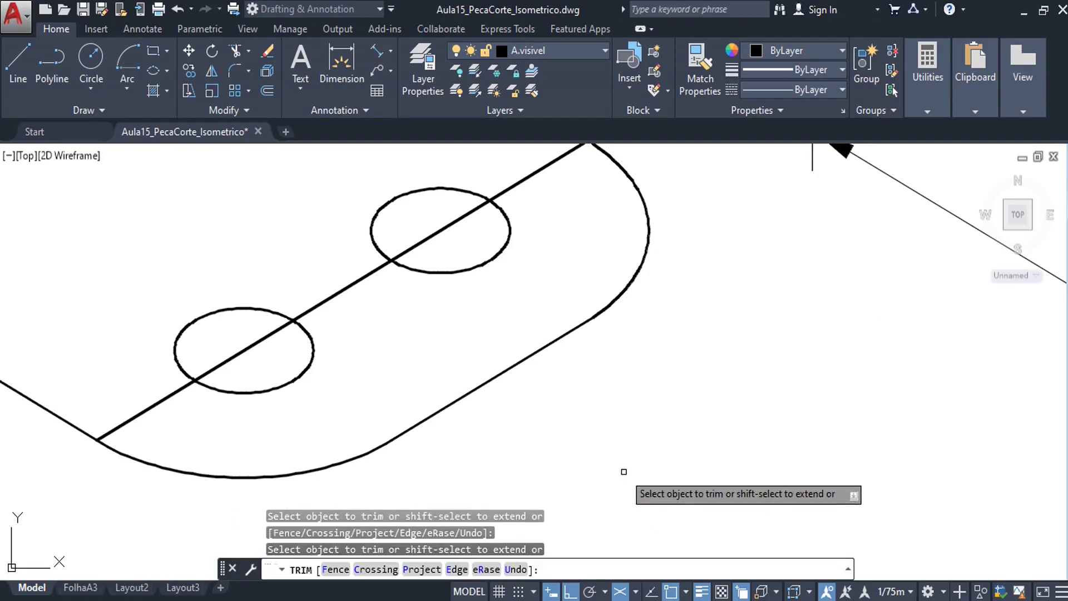
{"action": "key", "text": "Escape"}
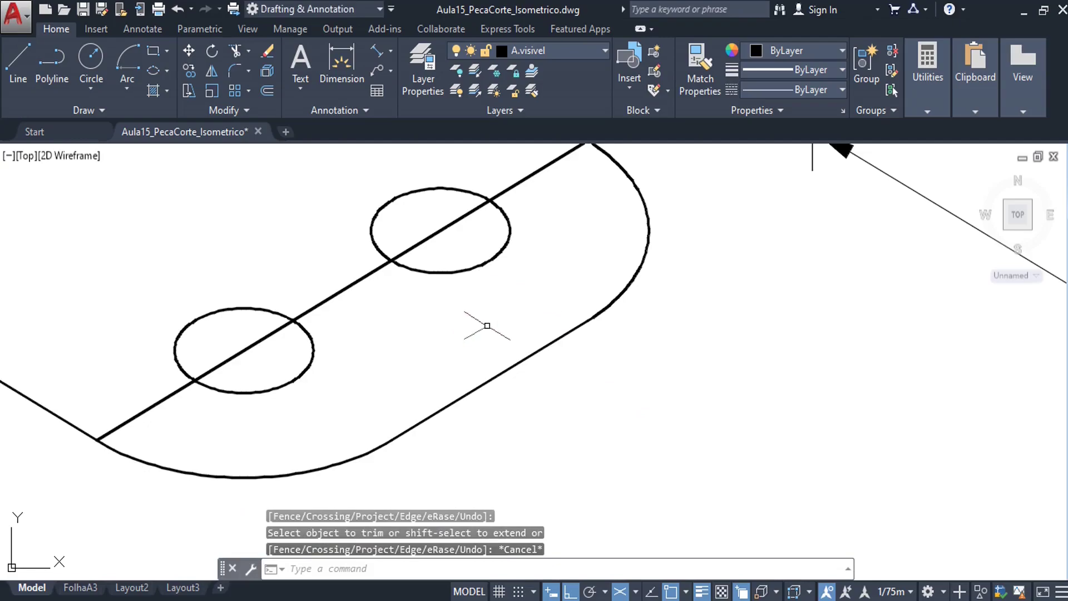
Copy the base's side edges, rounded end outline, hole line and both hole isocircles 2 units straight up in the right isoplane.
{"action": "scroll", "coordinate": [388, 287], "scroll_direction": "down", "scroll_amount": 3}
{"action": "middle_click_drag", "start_coordinate": [393, 287], "coordinate": [444, 370]}
{"action": "scroll", "coordinate": [442, 378], "scroll_direction": "up", "scroll_amount": 4}
{"action": "scroll", "coordinate": [446, 371], "scroll_direction": "down", "scroll_amount": 2}
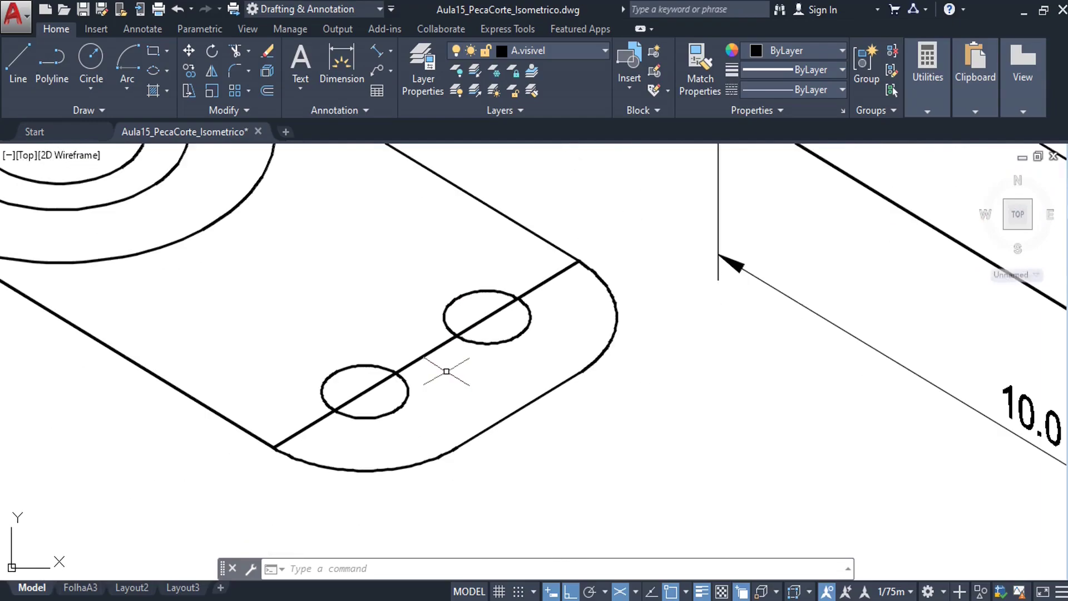
{"action": "middle_click_drag", "start_coordinate": [448, 371], "coordinate": [496, 417]}
{"action": "scroll", "coordinate": [492, 405], "scroll_direction": "down", "scroll_amount": 2}
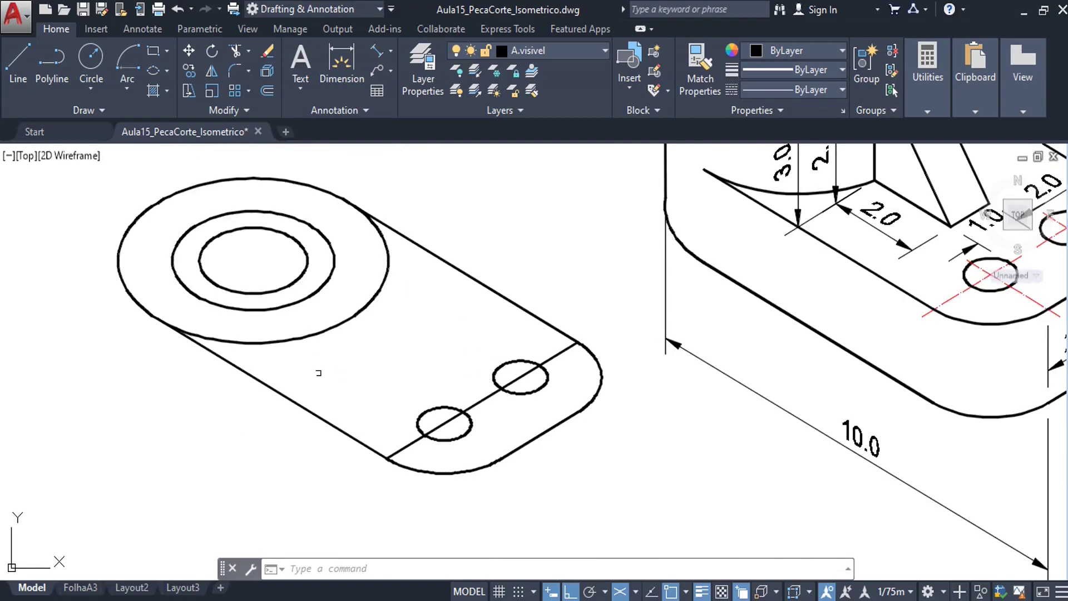
{"action": "scroll", "coordinate": [429, 426], "scroll_direction": "up", "scroll_amount": 2}
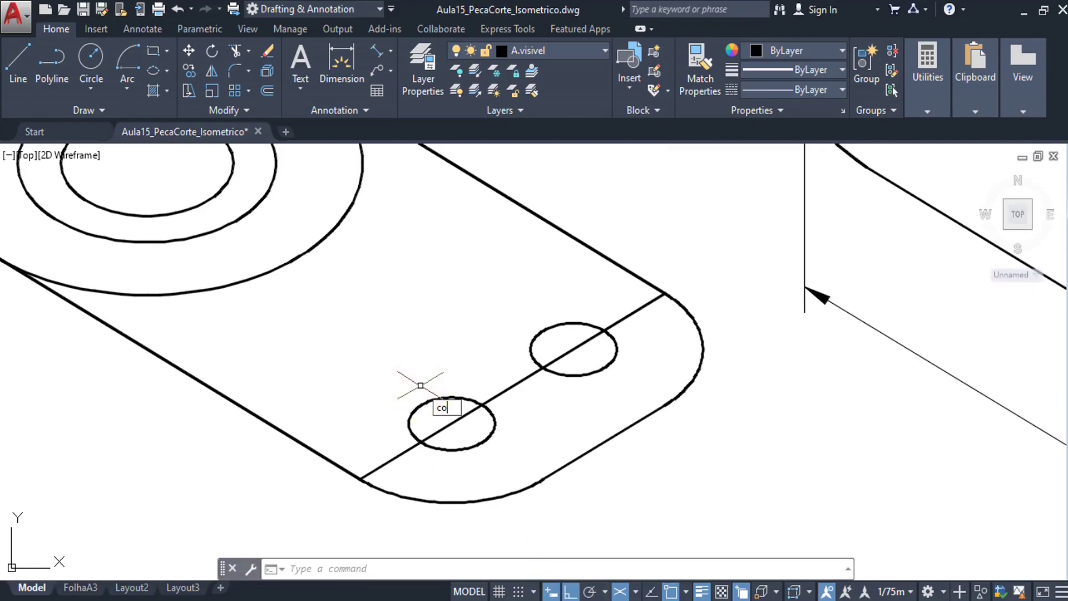
{"action": "key", "text": "Return"}
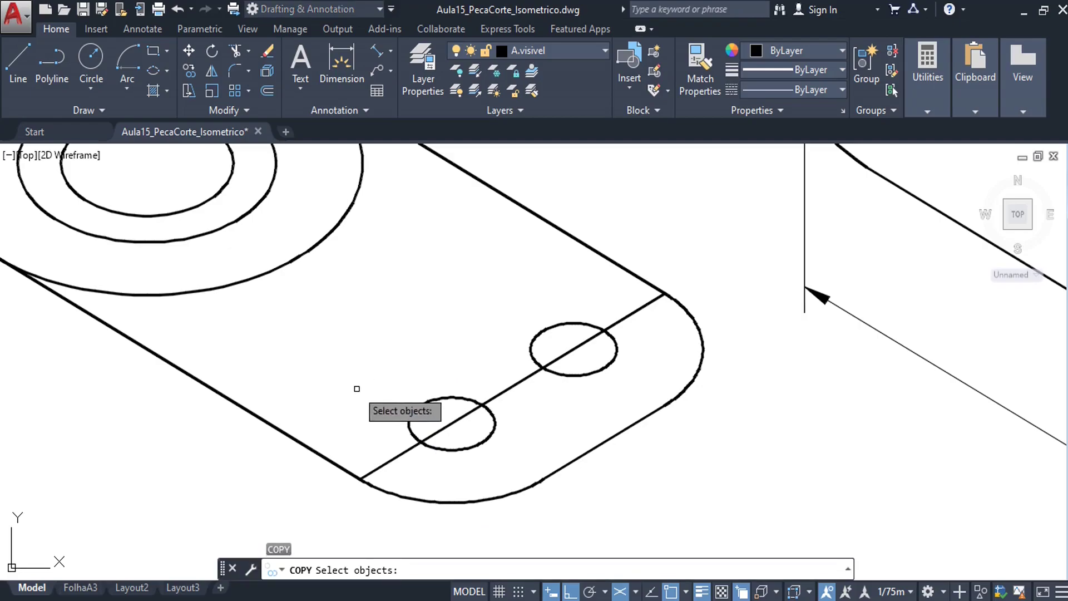
{"action": "left_click", "coordinate": [703, 278]}
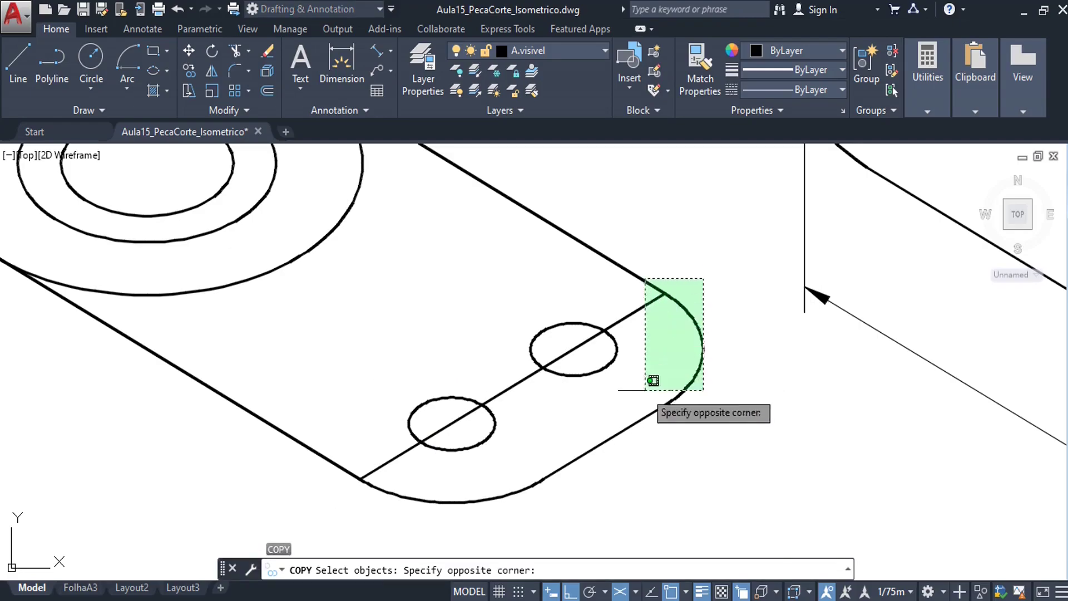
{"action": "left_click", "coordinate": [353, 507]}
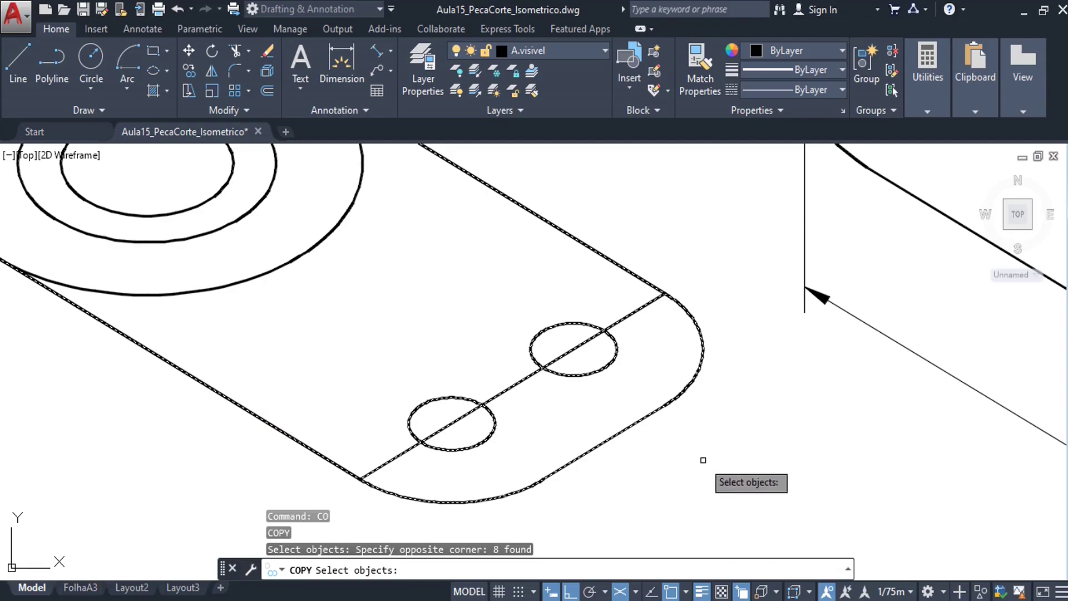
{"action": "scroll", "coordinate": [705, 461], "scroll_direction": "down", "scroll_amount": 4}
{"action": "middle_click_drag", "start_coordinate": [705, 460], "coordinate": [581, 467]}
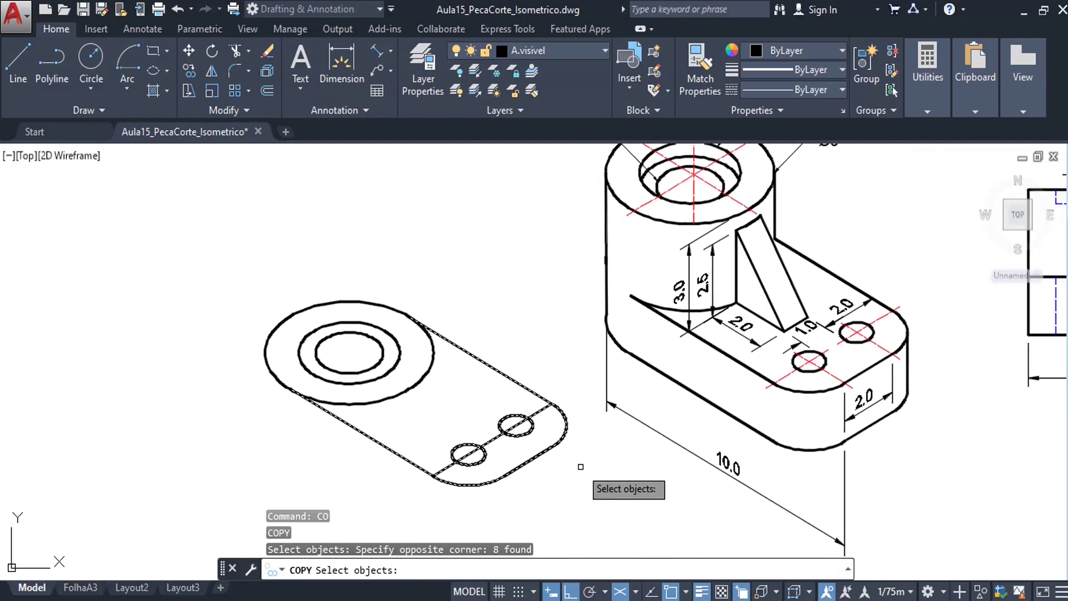
{"action": "key", "text": "Return"}
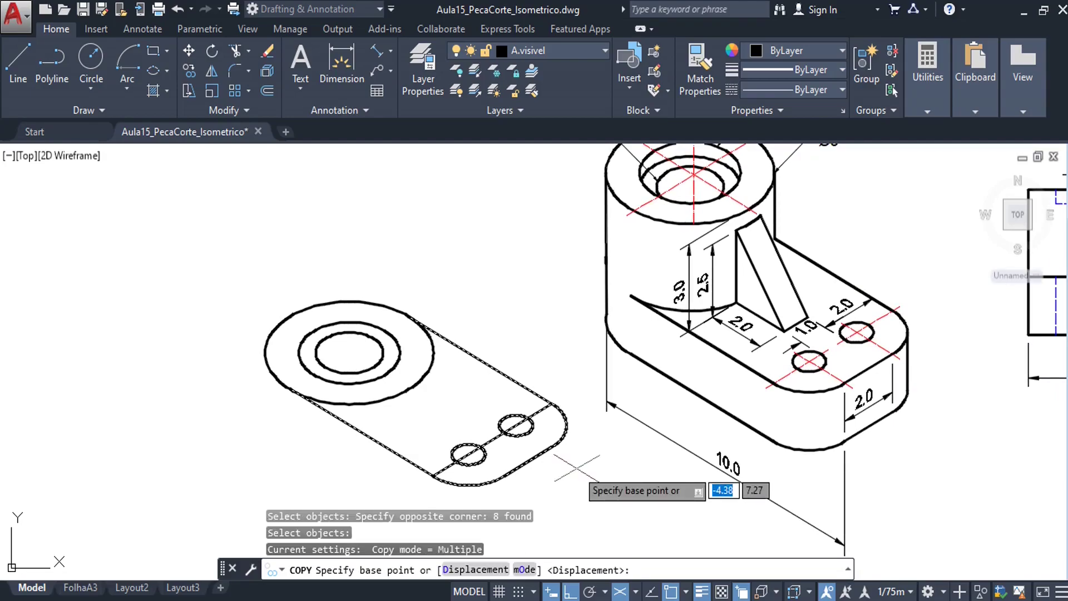
{"action": "left_click", "coordinate": [600, 486]}
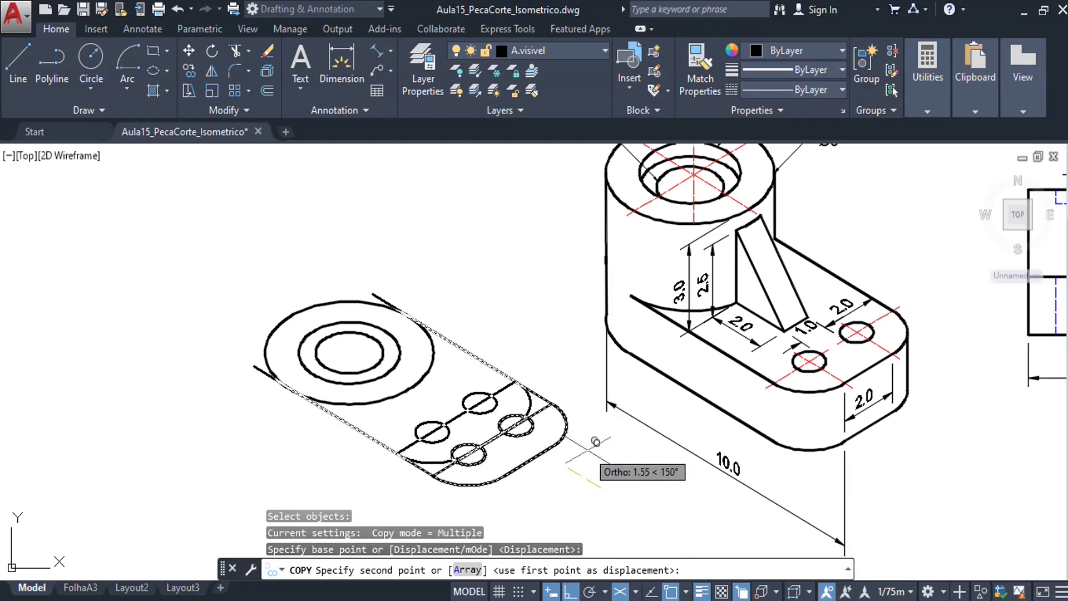
{"action": "key", "text": "F5"}
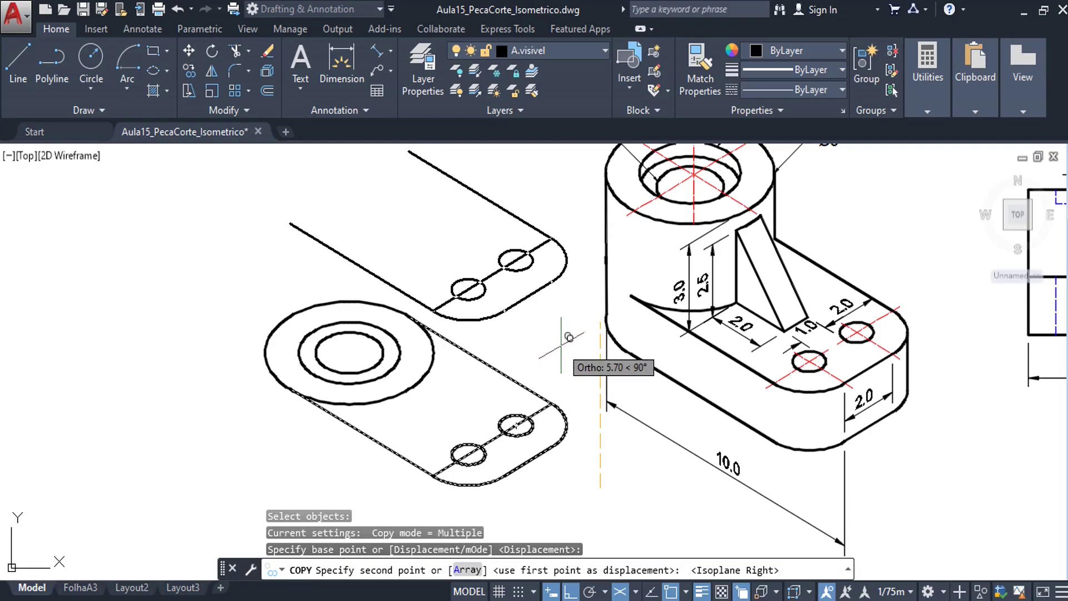
{"action": "type", "text": "2"}
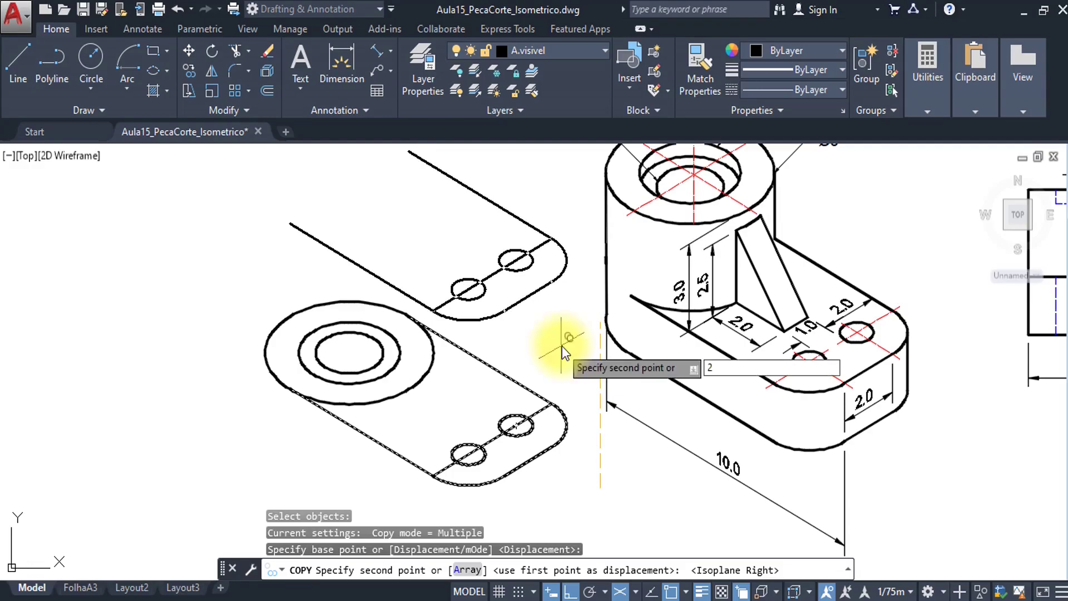
{"action": "key", "text": "Return"}
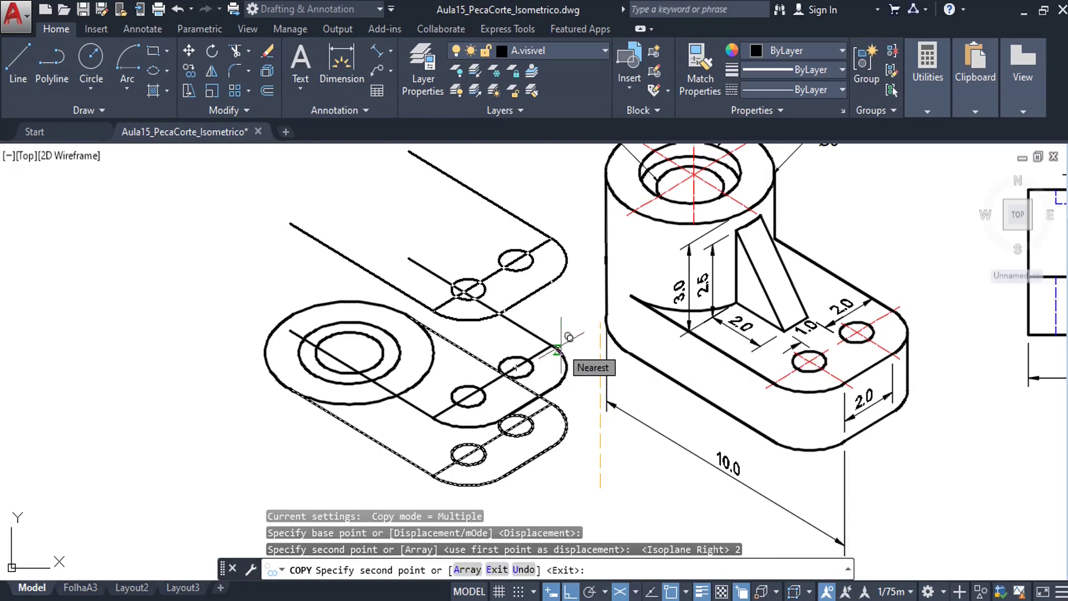
{"action": "key", "text": "Escape"}
Copy the outermost isocircle of the cylinder straight up at distances of 2, 4.5 and 5.
{"action": "mouse_move", "coordinate": [442, 392]}
{"action": "middle_mouse_down"}
{"action": "mouse_move", "coordinate": [288, 337]}
{"action": "mouse_move", "coordinate": [278, 428]}
{"action": "middle_mouse_up"}
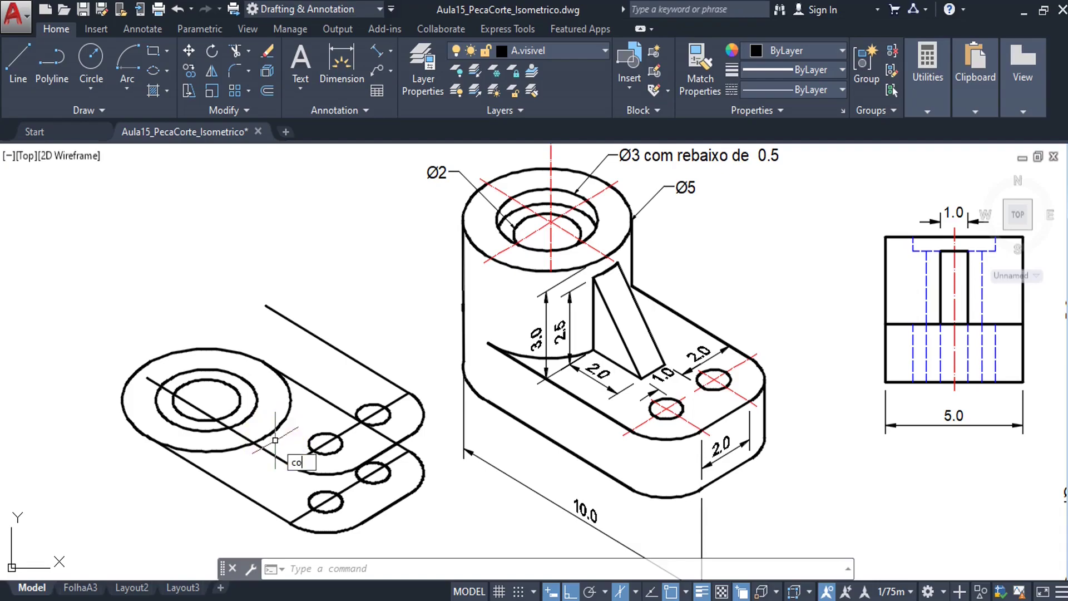
{"action": "type", "text": "CO"}
{"action": "key", "text": "Return"}
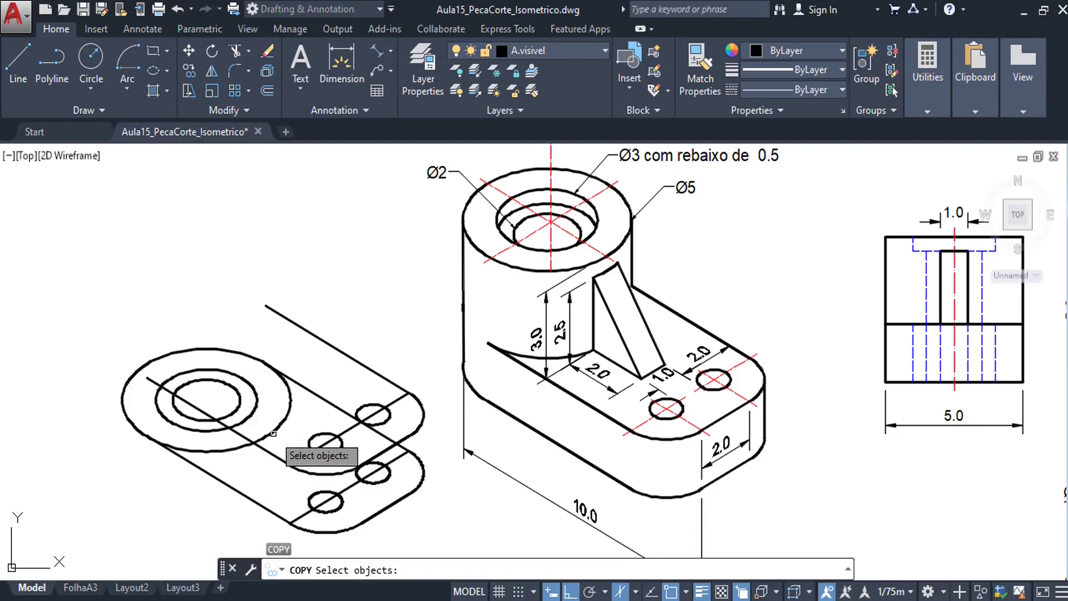
{"action": "left_click", "coordinate": [274, 432]}
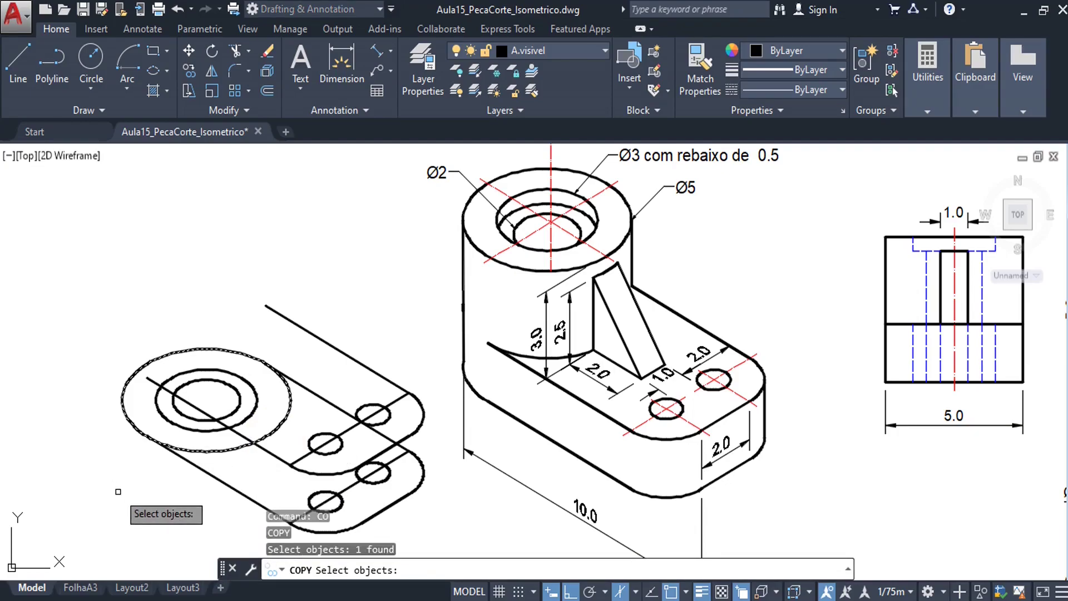
{"action": "key", "text": "Return"}
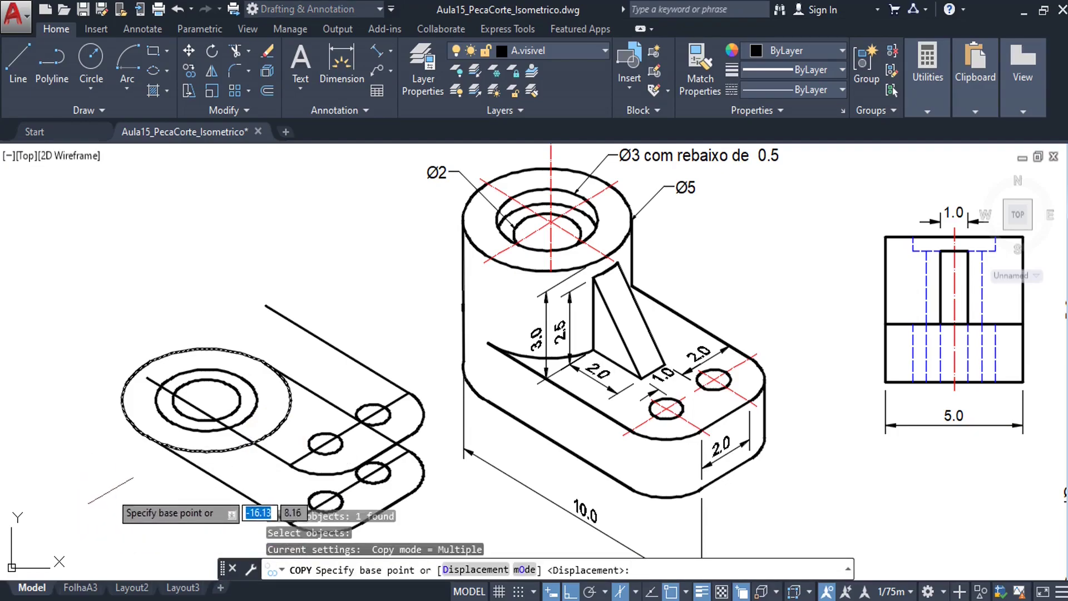
{"action": "left_click", "coordinate": [88, 522]}
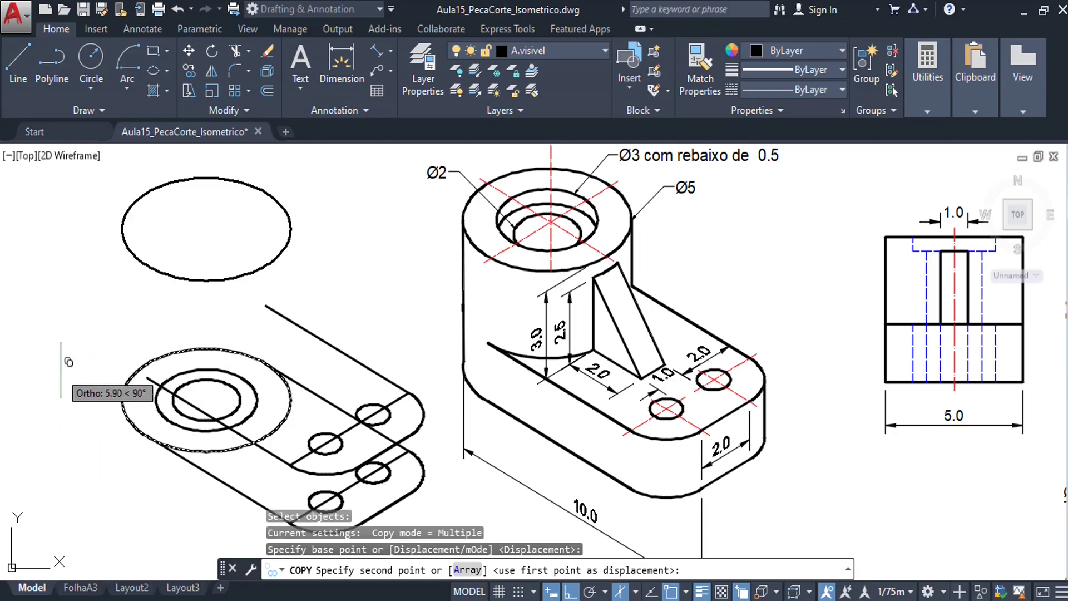
{"action": "type", "text": "2"}
{"action": "key", "text": "Return"}
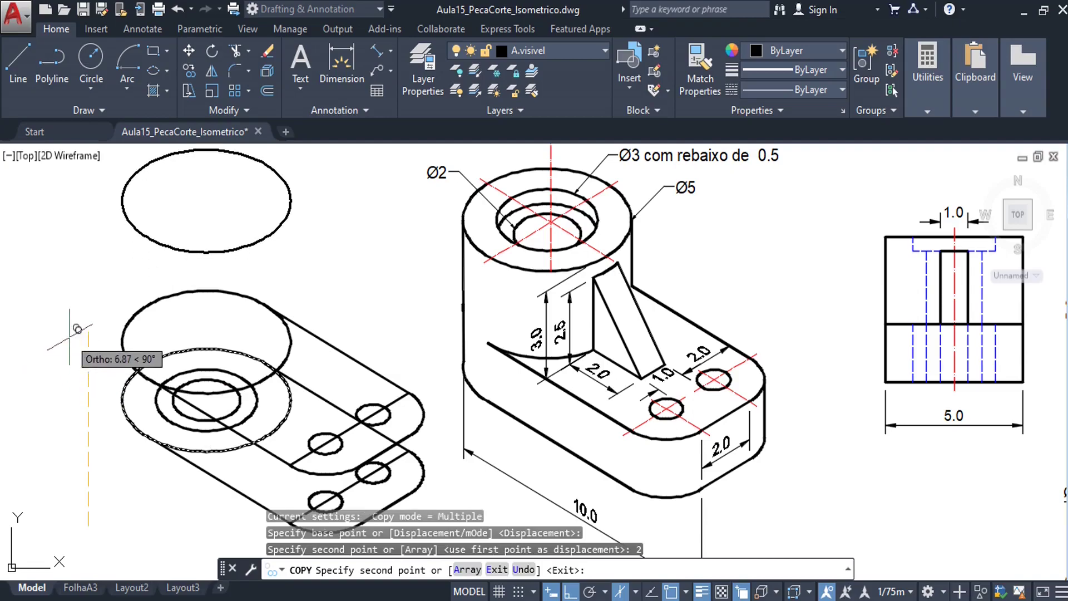
{"action": "type", "text": "4.5"}
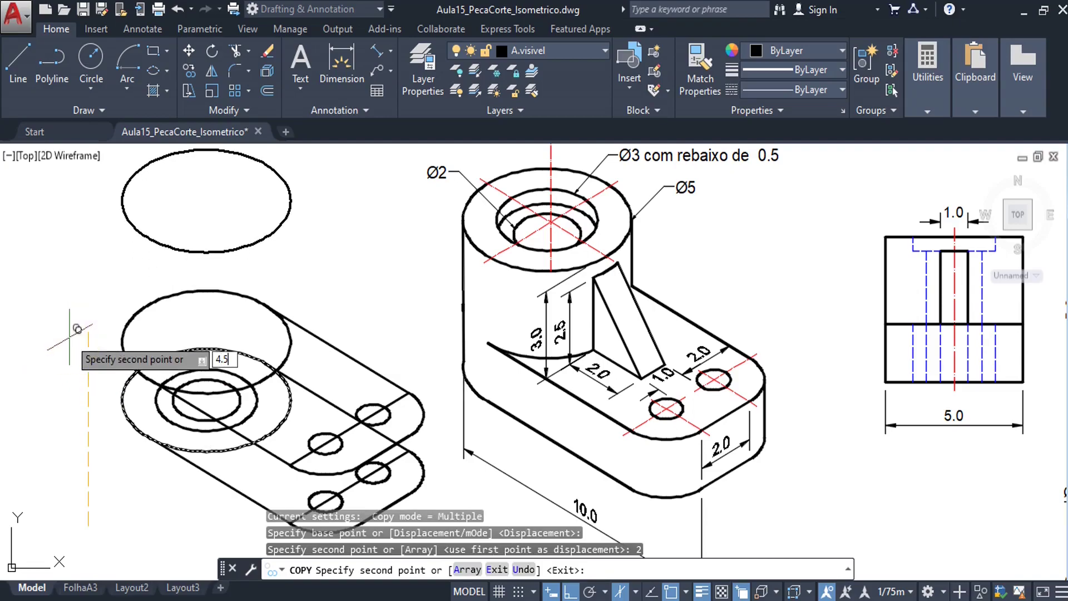
{"action": "key", "text": "Return"}
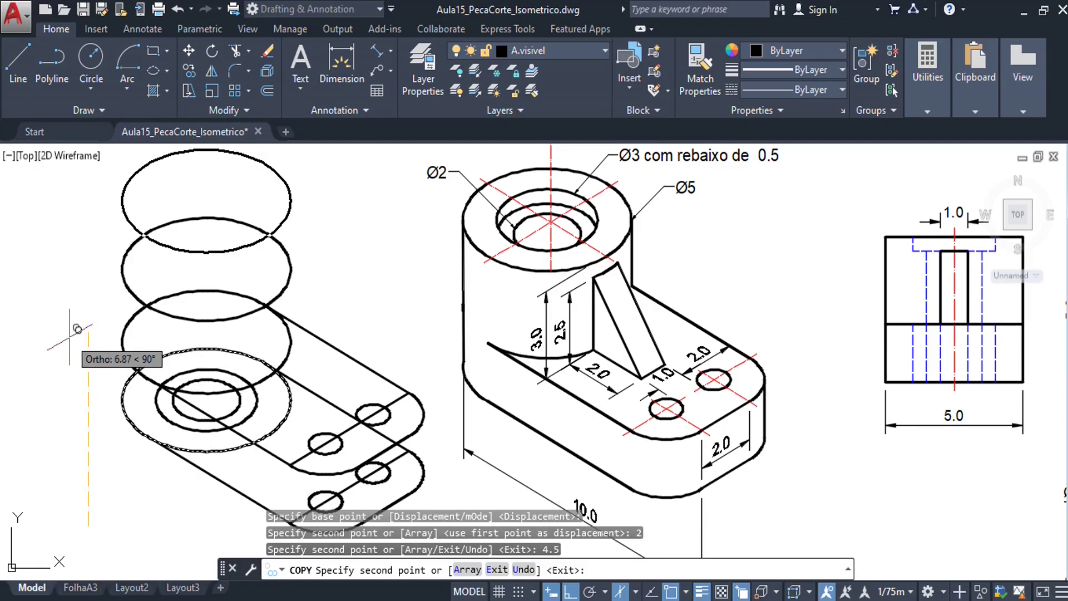
{"action": "type", "text": "5"}
{"action": "key", "text": "Return"}
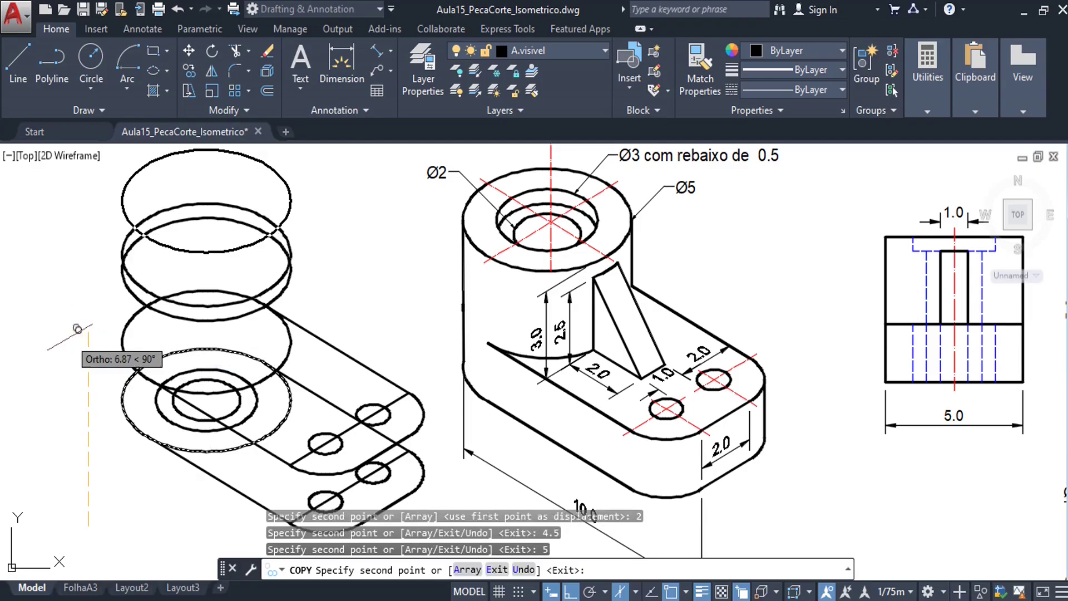
{"action": "key", "text": "Escape"}
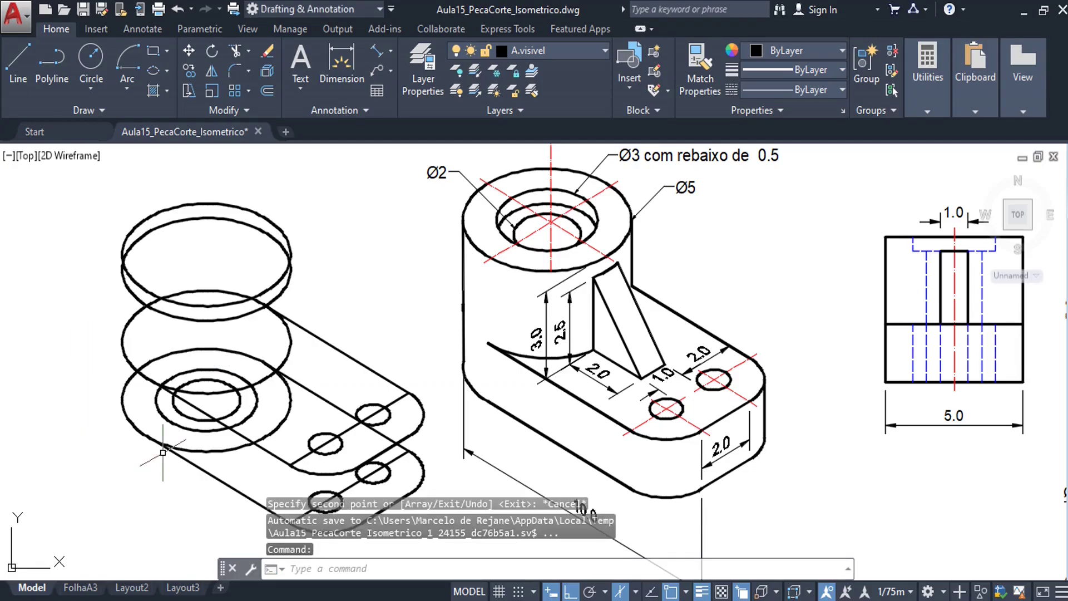
Erase the line through the holes and the two small hole isocircles from the lower base outline.
{"action": "mouse_move", "coordinate": [338, 412]}
{"action": "middle_mouse_down"}
{"action": "mouse_move", "coordinate": [319, 403]}
{"action": "mouse_move", "coordinate": [297, 359]}
{"action": "middle_mouse_up"}
{"action": "scroll", "coordinate": [327, 439], "scroll_direction": "up", "scroll_amount": 2}
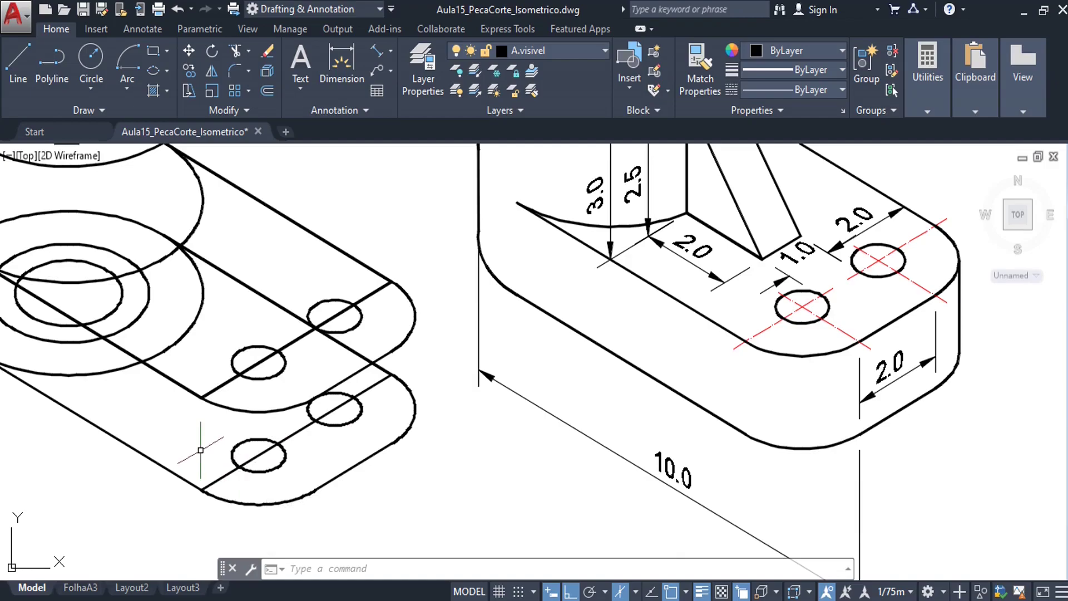
{"action": "type", "text": "E"}
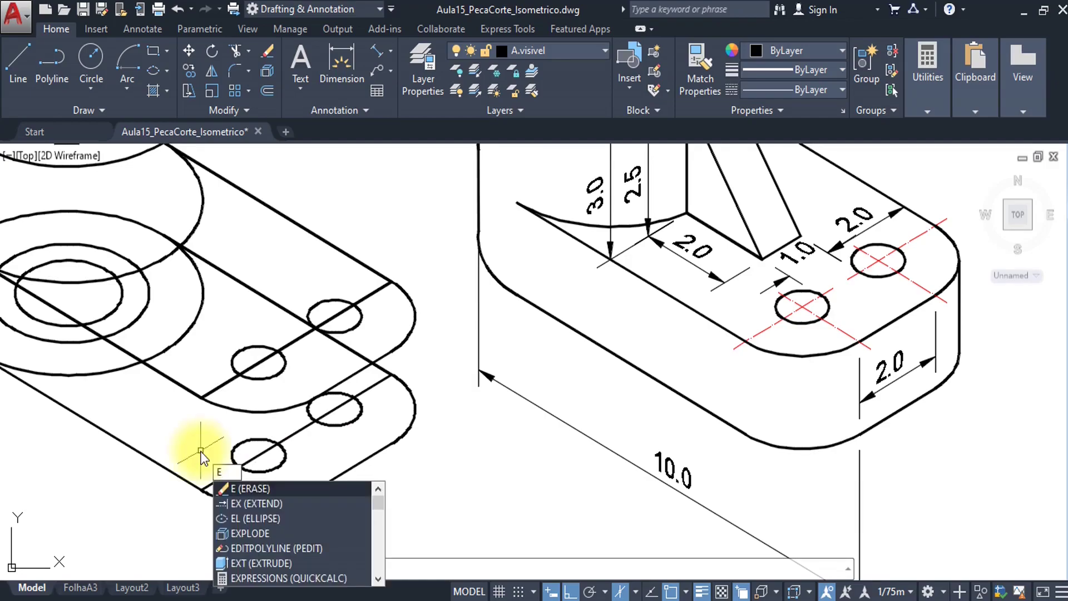
{"action": "key", "text": "Return"}
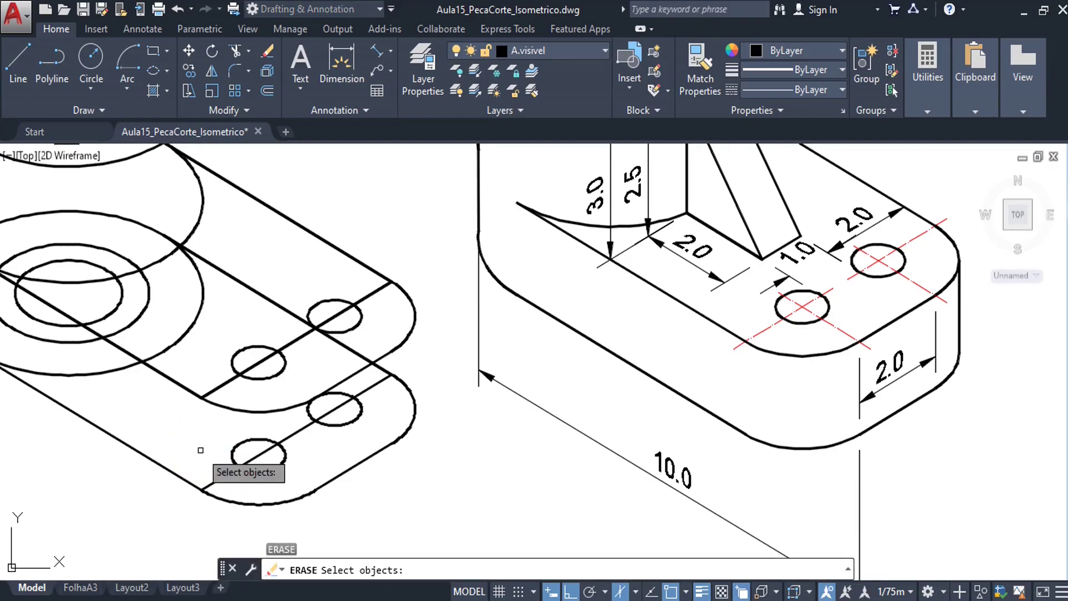
{"action": "left_click", "coordinate": [285, 442]}
{"action": "left_click", "coordinate": [287, 459]}
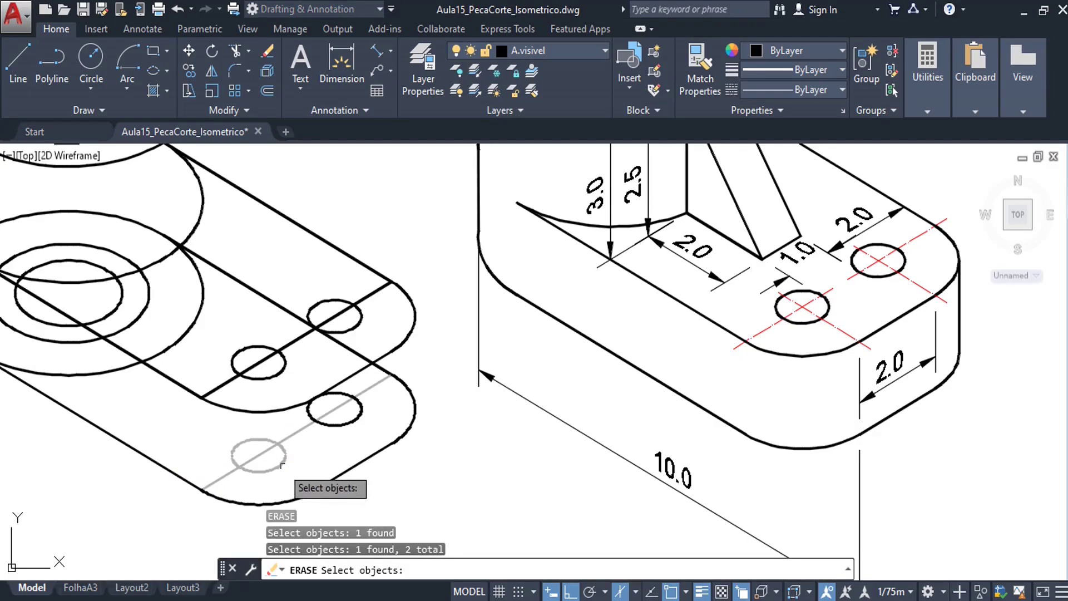
{"action": "left_click", "coordinate": [350, 421]}
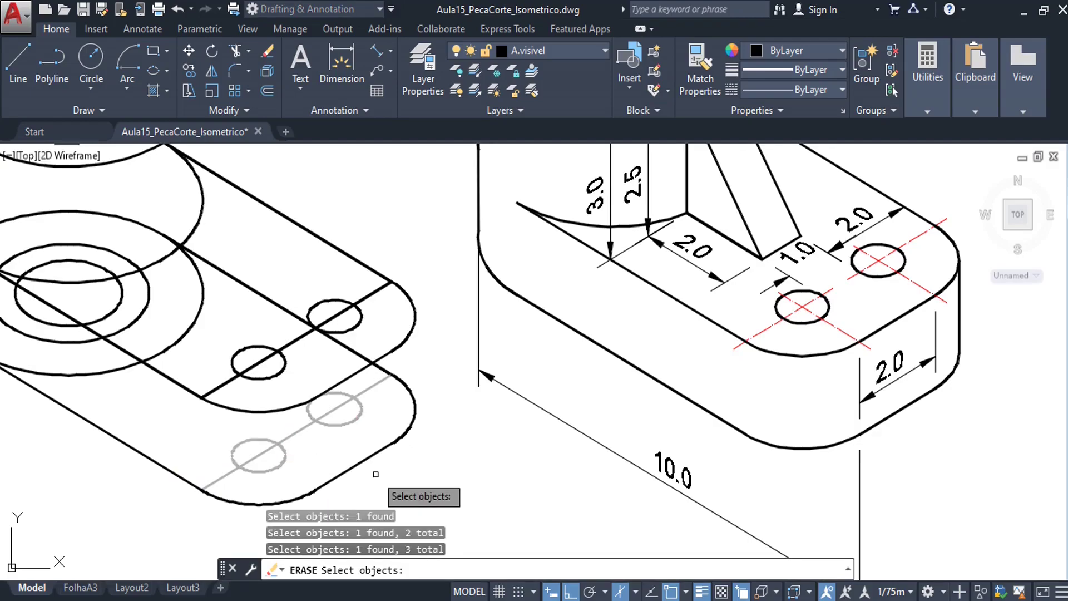
{"action": "key", "text": "Return"}
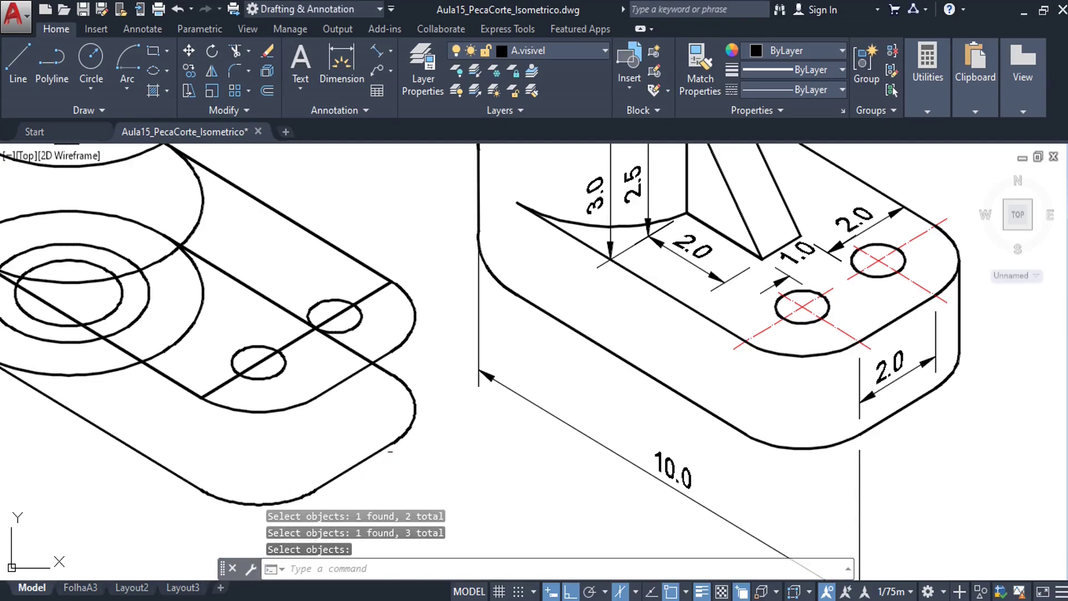
Draw a vertical line joining the outer quadrants of the upper and lower corner arcs at the base's far rounded corner.
{"action": "left_click", "coordinate": [17, 69]}
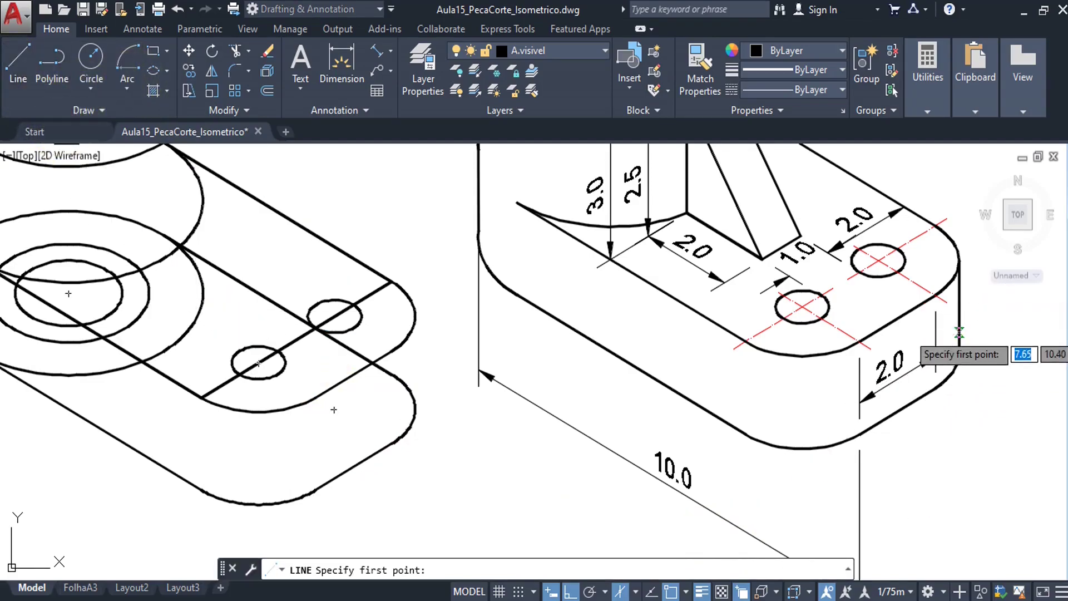
{"action": "left_click", "coordinate": [415, 316]}
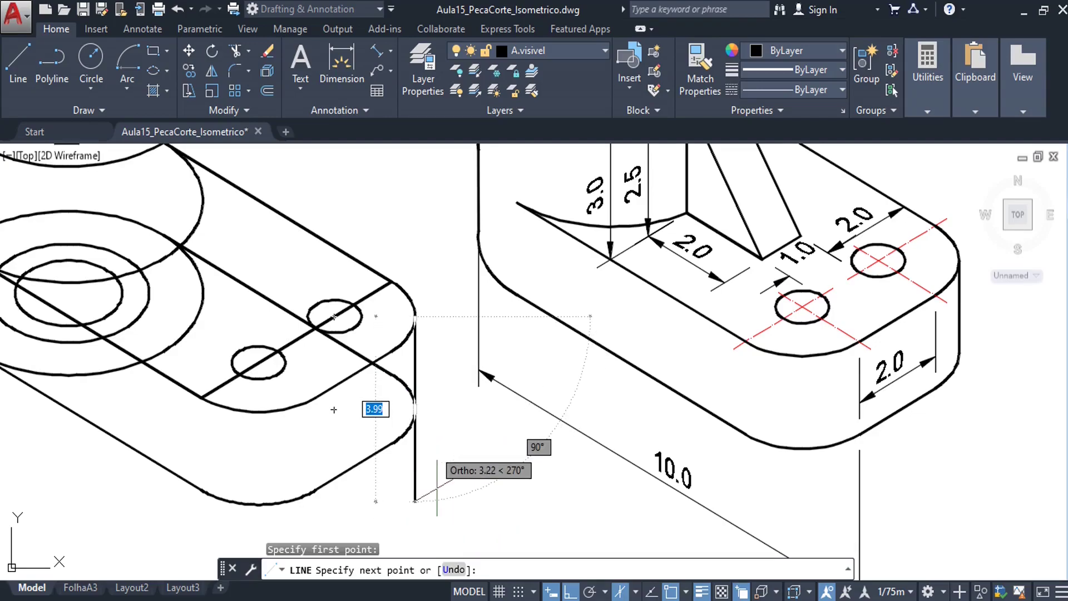
{"action": "left_click", "coordinate": [415, 410]}
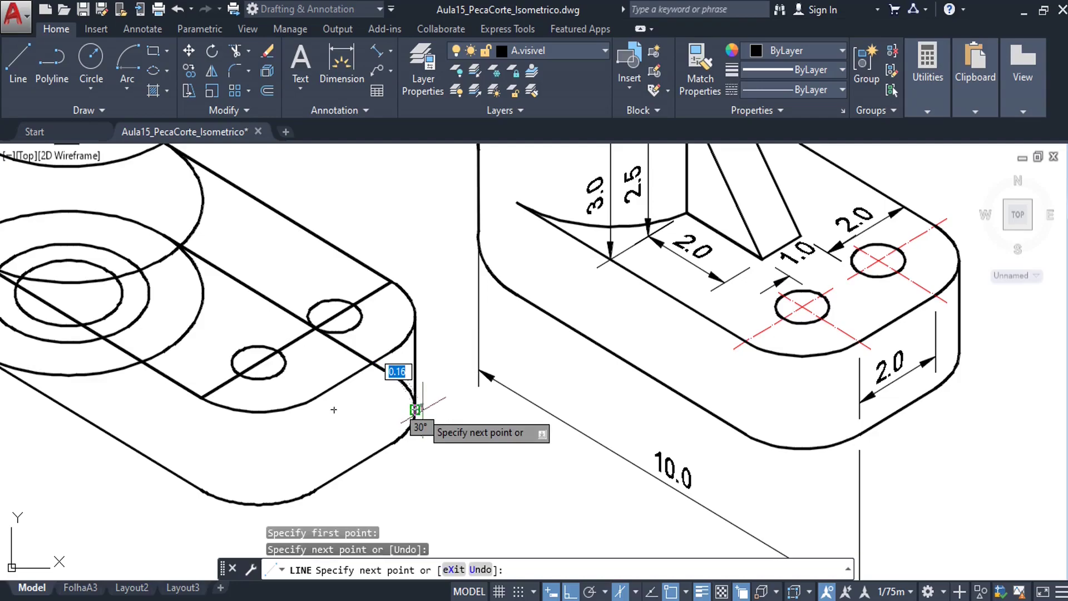
{"action": "key", "text": "Escape"}
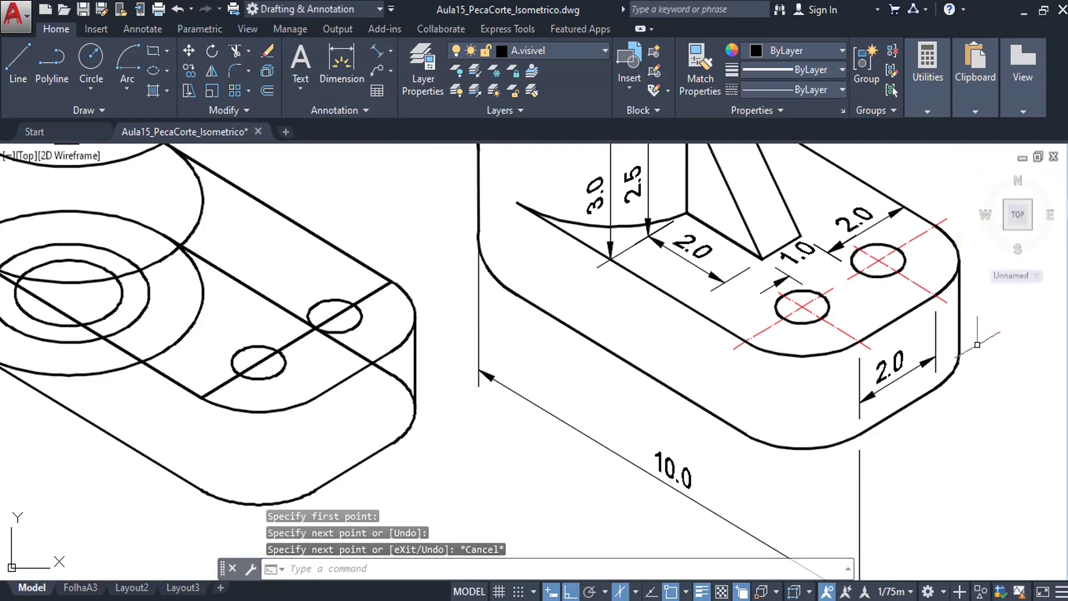
Trim the hidden part of the lower corner arc behind the new vertical edge.
{"action": "middle_click_drag", "start_coordinate": [363, 447], "coordinate": [381, 441]}
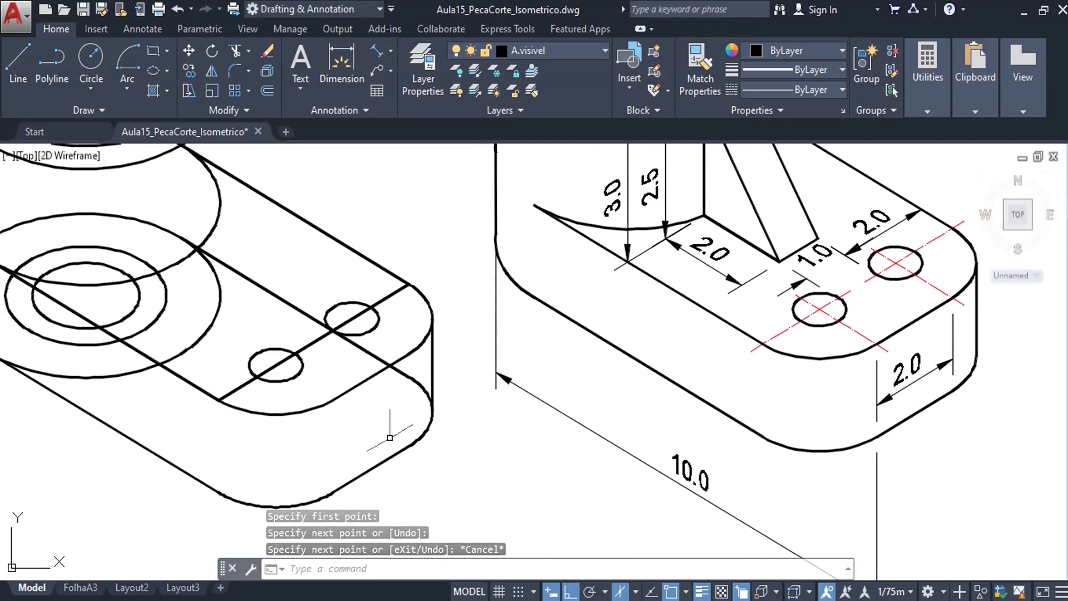
{"action": "scroll", "coordinate": [444, 374], "scroll_direction": "up", "scroll_amount": 3}
{"action": "type", "text": "tr"}
{"action": "key", "text": "Return"}
{"action": "key", "text": "Return"}
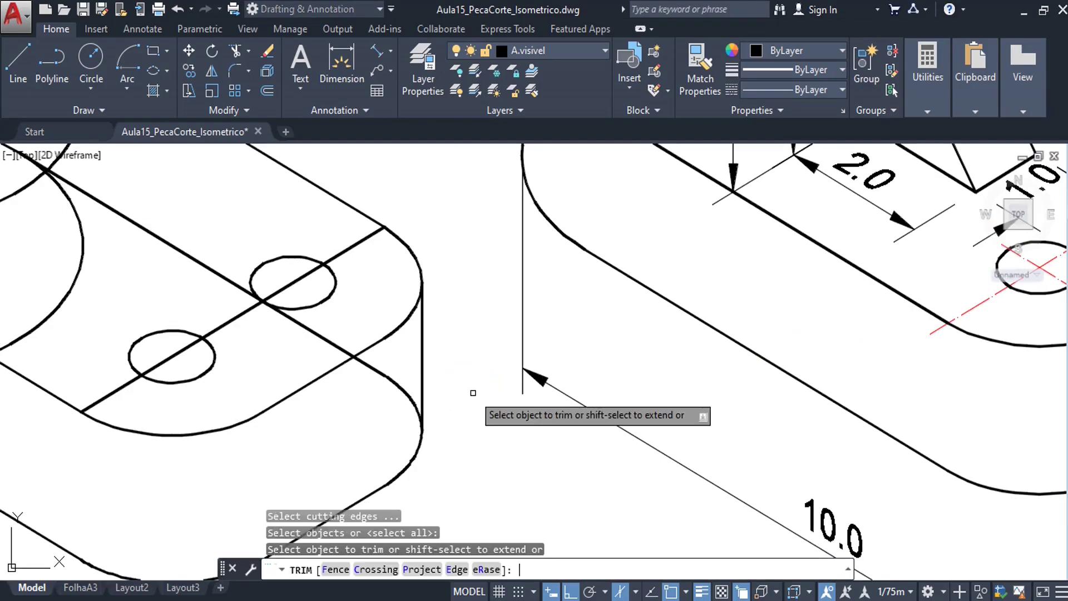
{"action": "left_click", "coordinate": [411, 404]}
{"action": "key", "text": "Escape"}
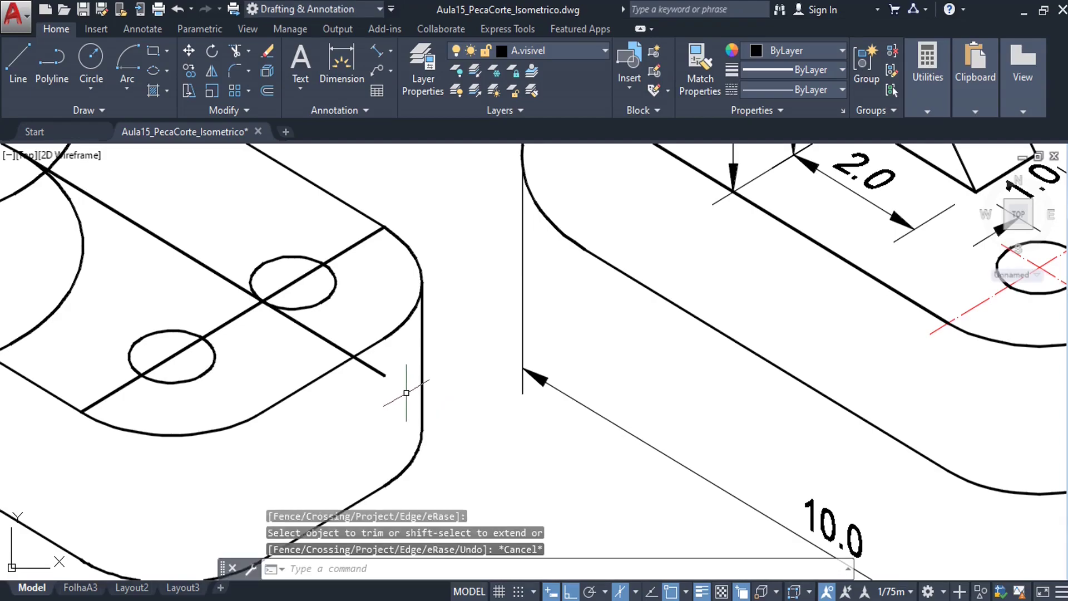
Erase the lower base outline's hidden far long edge, which crosses the top face between the two small holes.
{"action": "scroll", "coordinate": [409, 390], "scroll_direction": "down", "scroll_amount": 3}
{"action": "scroll", "coordinate": [487, 450], "scroll_direction": "up", "scroll_amount": 2}
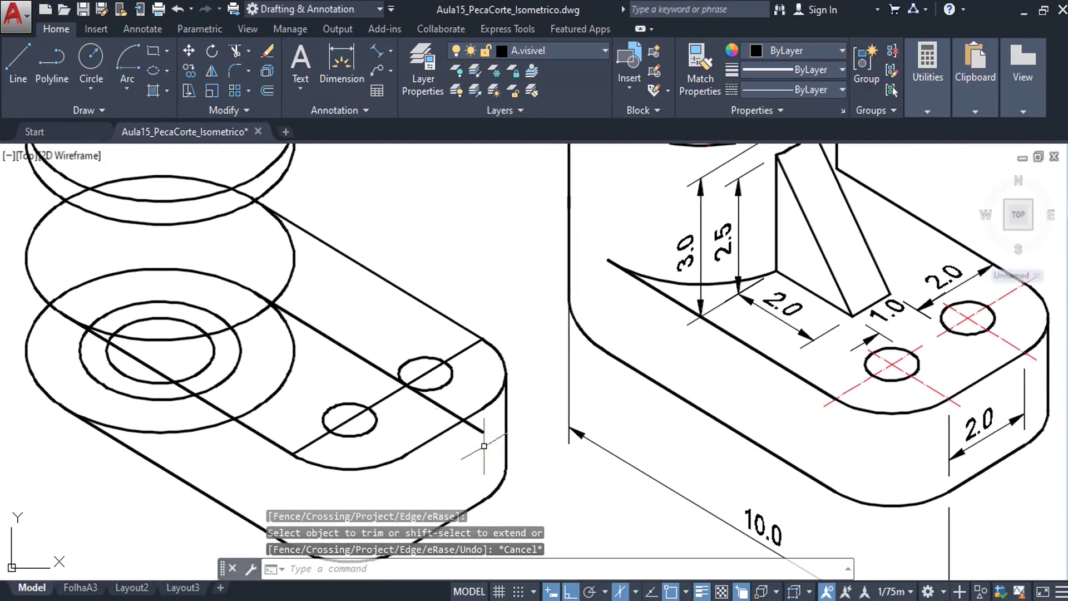
{"action": "scroll", "coordinate": [361, 379], "scroll_direction": "up", "scroll_amount": 1}
{"action": "scroll", "coordinate": [366, 358], "scroll_direction": "up", "scroll_amount": 2}
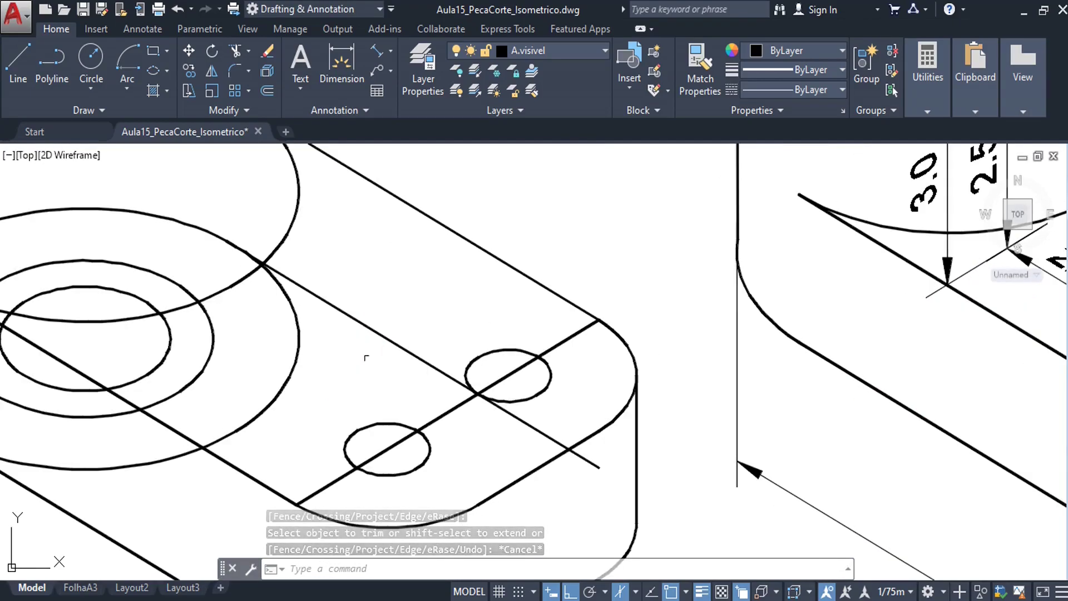
{"action": "type", "text": "e"}
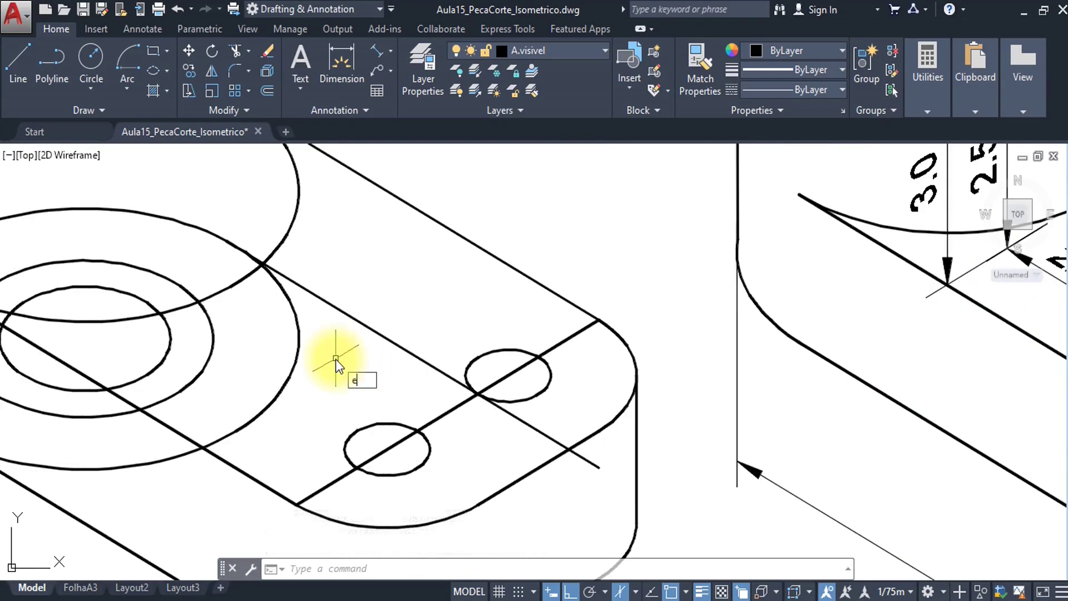
{"action": "key", "text": "Return"}
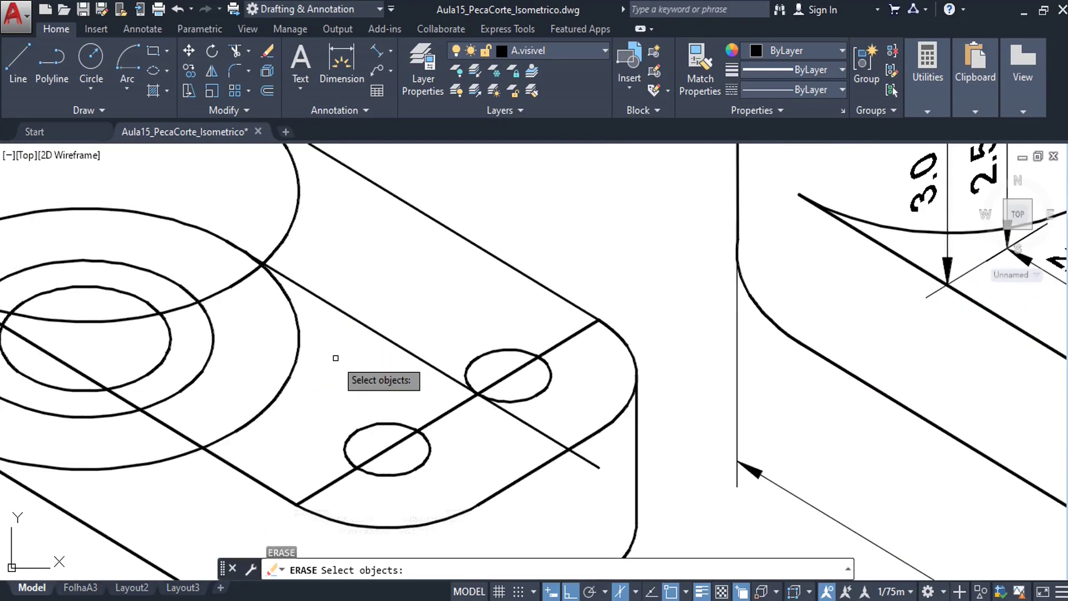
{"action": "left_click", "coordinate": [373, 328]}
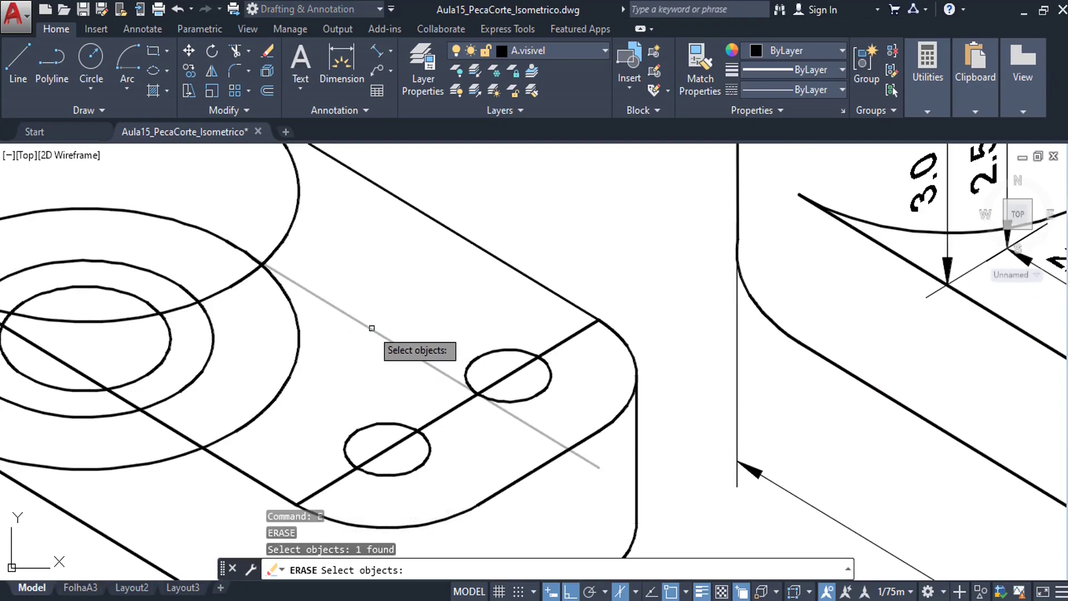
{"action": "key", "text": "Return"}
{"action": "scroll", "coordinate": [367, 322], "scroll_direction": "down", "scroll_amount": 2}
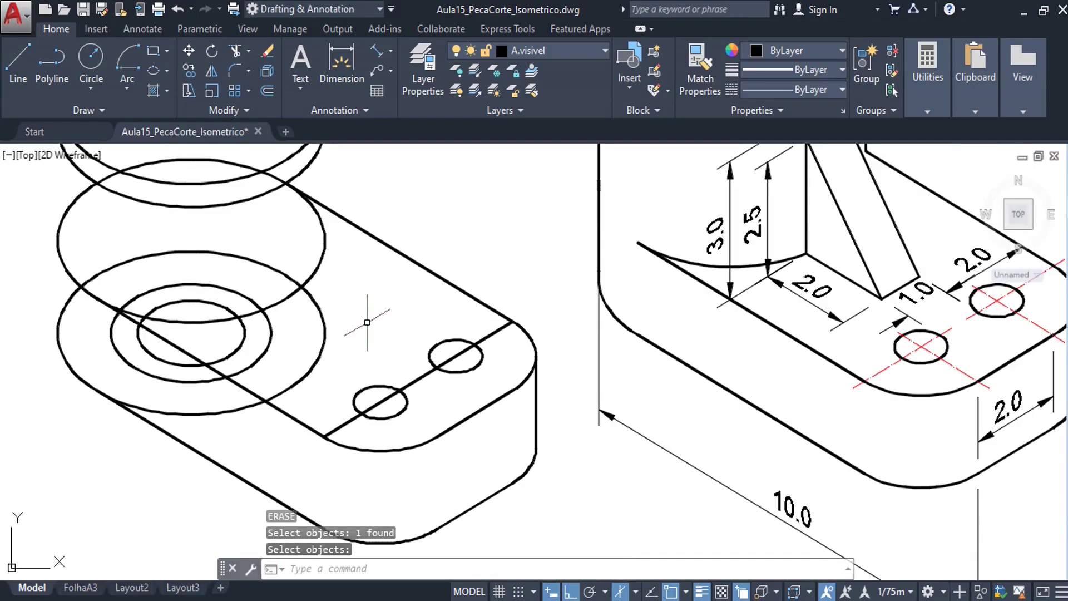
Draw a vertical line from the left quadrant of the topmost large isocircle down to the left quadrant of the lowest one.
{"action": "mouse_move", "coordinate": [366, 322]}
{"action": "middle_mouse_down"}
{"action": "mouse_move", "coordinate": [382, 382]}
{"action": "mouse_move", "coordinate": [401, 393]}
{"action": "mouse_move", "coordinate": [369, 339]}
{"action": "middle_mouse_up"}
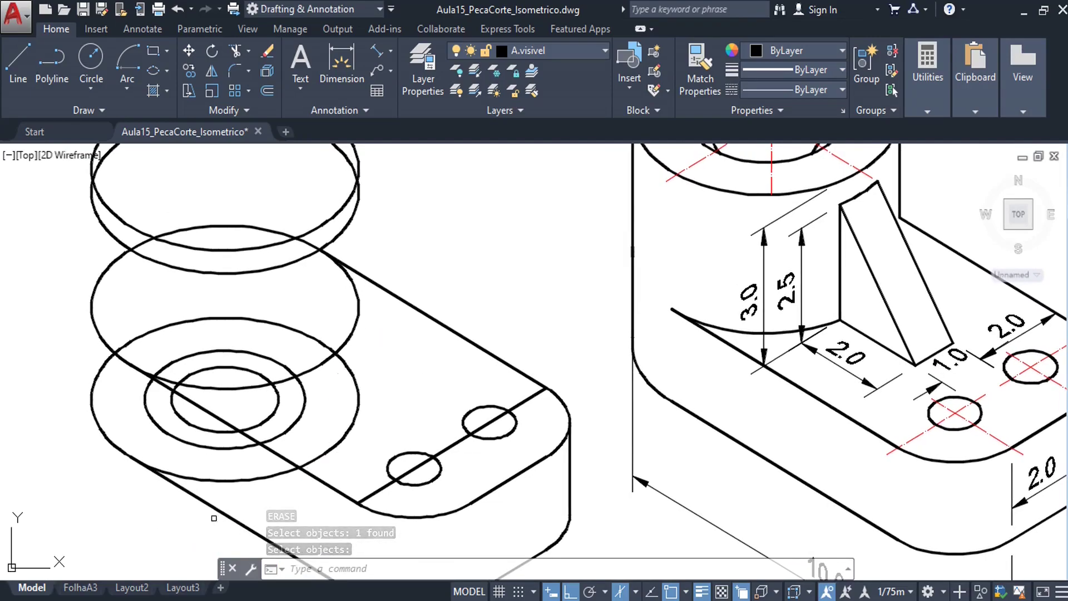
{"action": "middle_click_drag", "start_coordinate": [102, 381], "coordinate": [148, 422]}
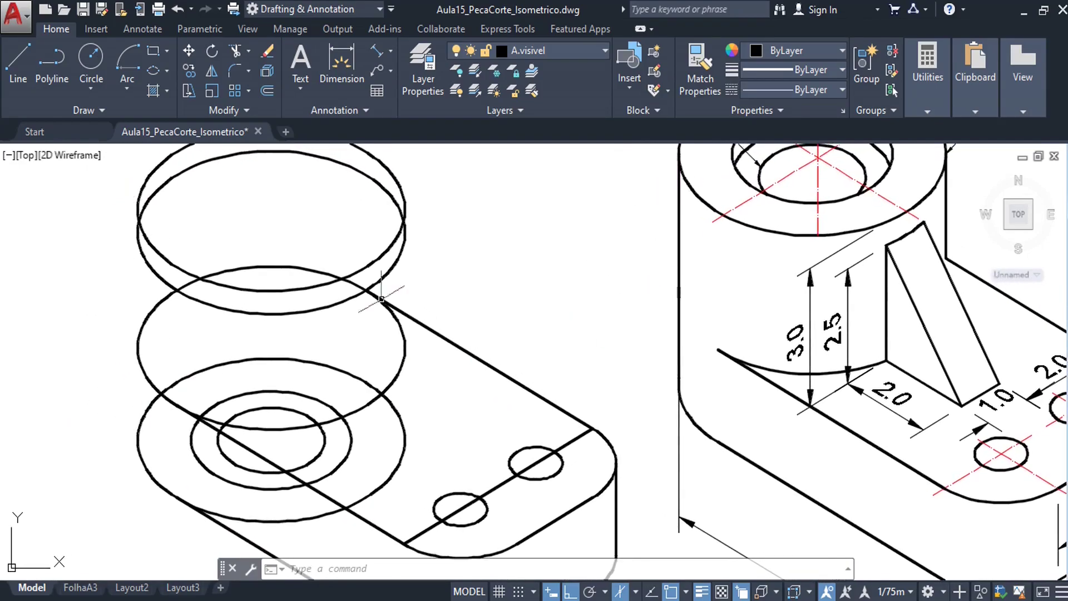
{"action": "left_click", "coordinate": [18, 66]}
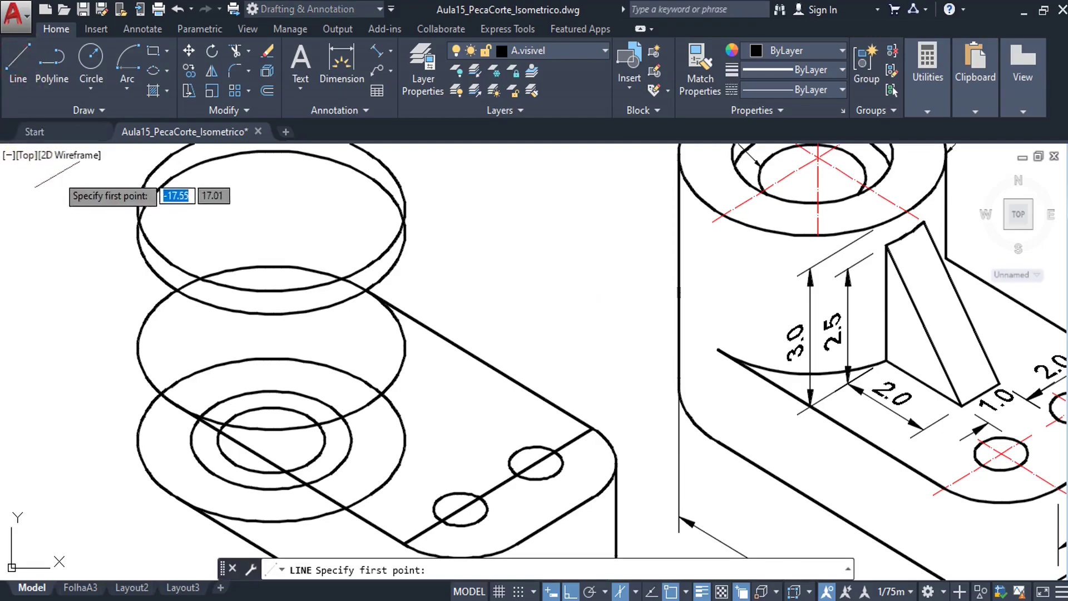
{"action": "left_click", "coordinate": [137, 210]}
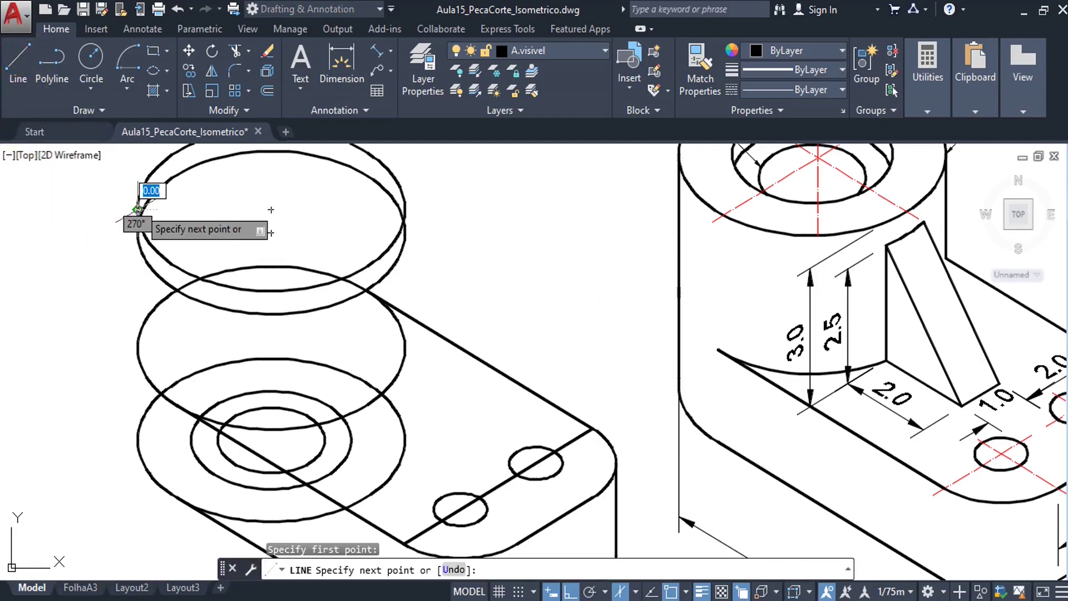
{"action": "left_click", "coordinate": [138, 440]}
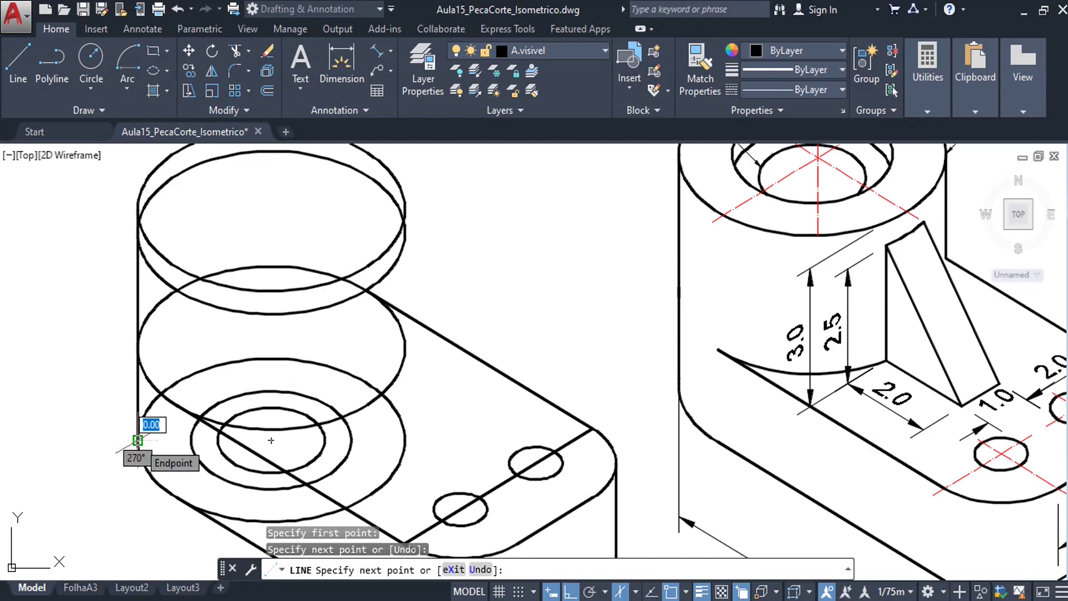
{"action": "key", "text": "Escape"}
Trim the hidden parts of the lowest large isocircle, keeping only the outer arc between the vertical edge and the base's lower near edge.
{"action": "middle_click_drag", "start_coordinate": [185, 446], "coordinate": [120, 382]}
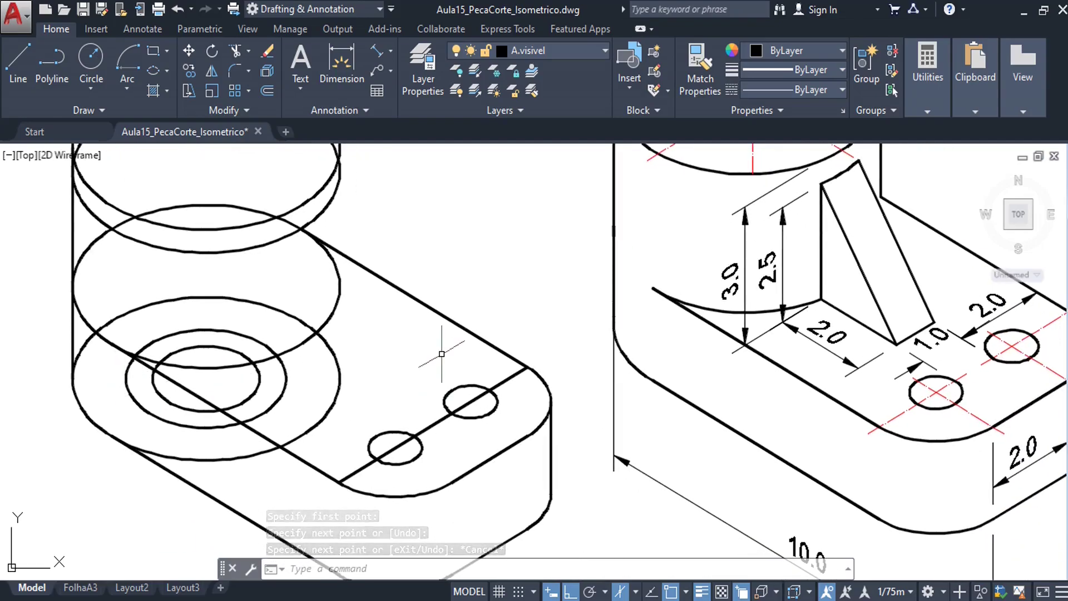
{"action": "key", "text": "Return"}
{"action": "key", "text": "Return"}
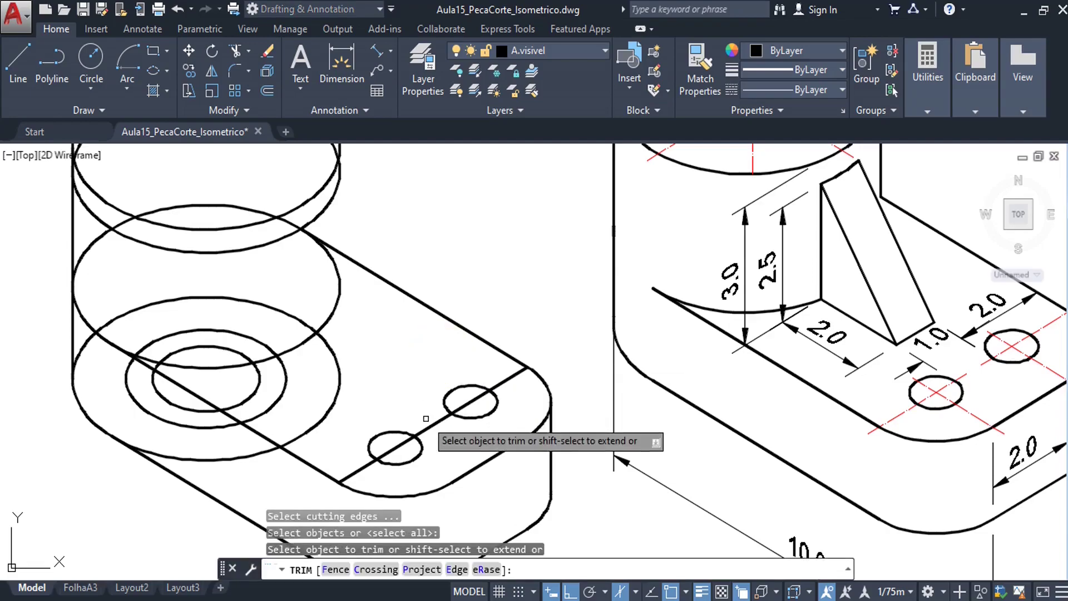
{"action": "left_click", "coordinate": [179, 456]}
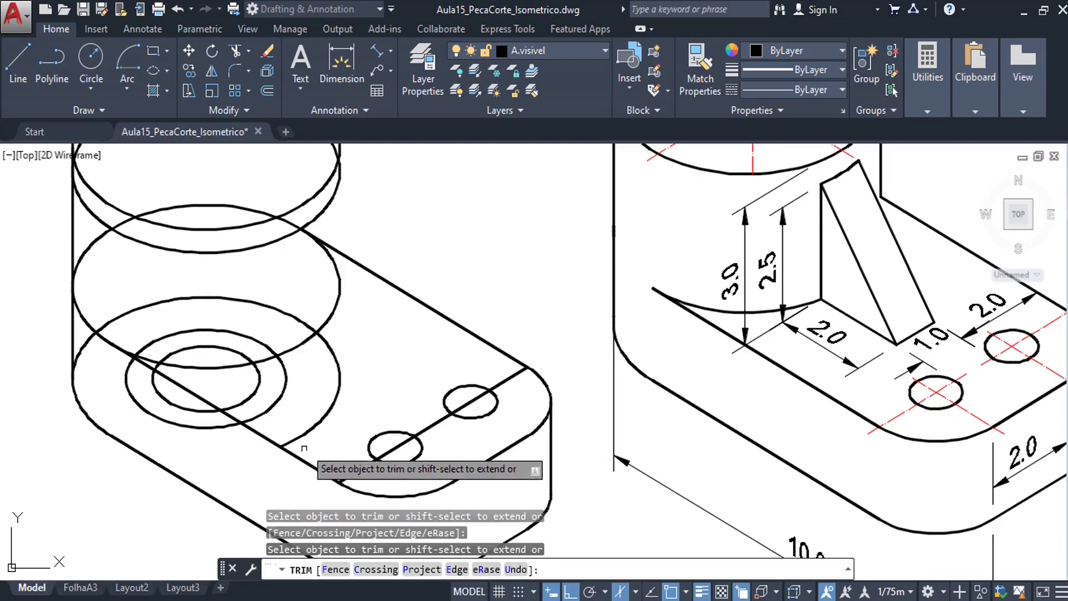
{"action": "left_click", "coordinate": [311, 432]}
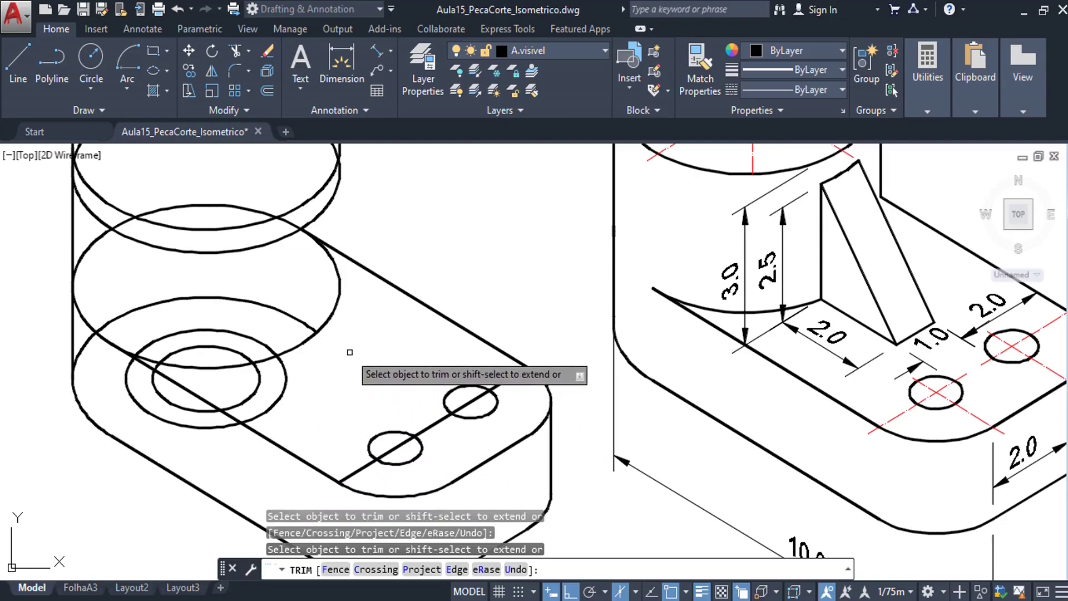
{"action": "left_click", "coordinate": [299, 321]}
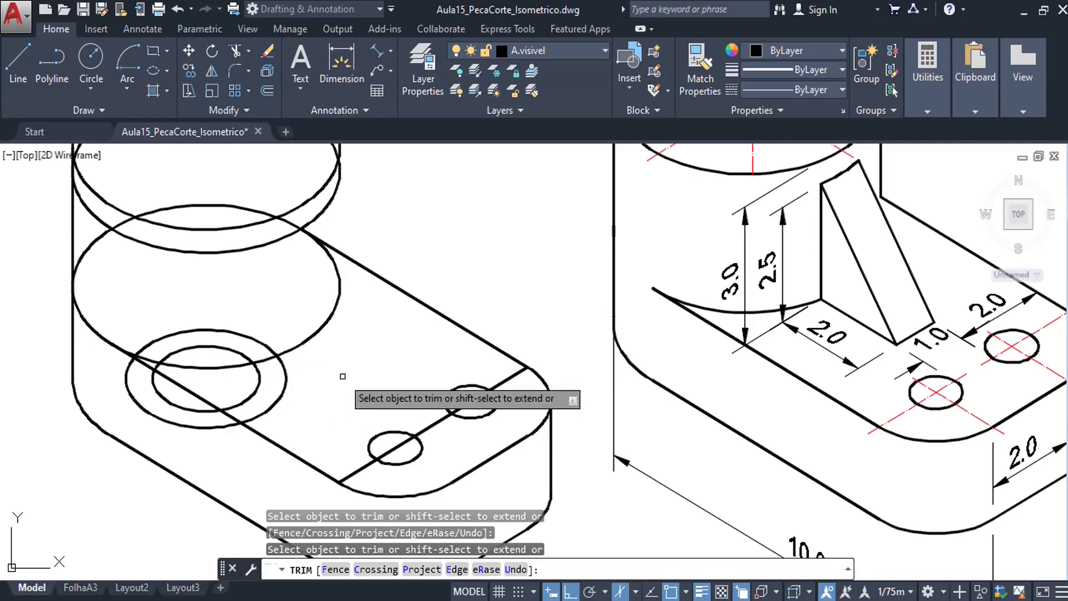
{"action": "key", "text": "Escape"}
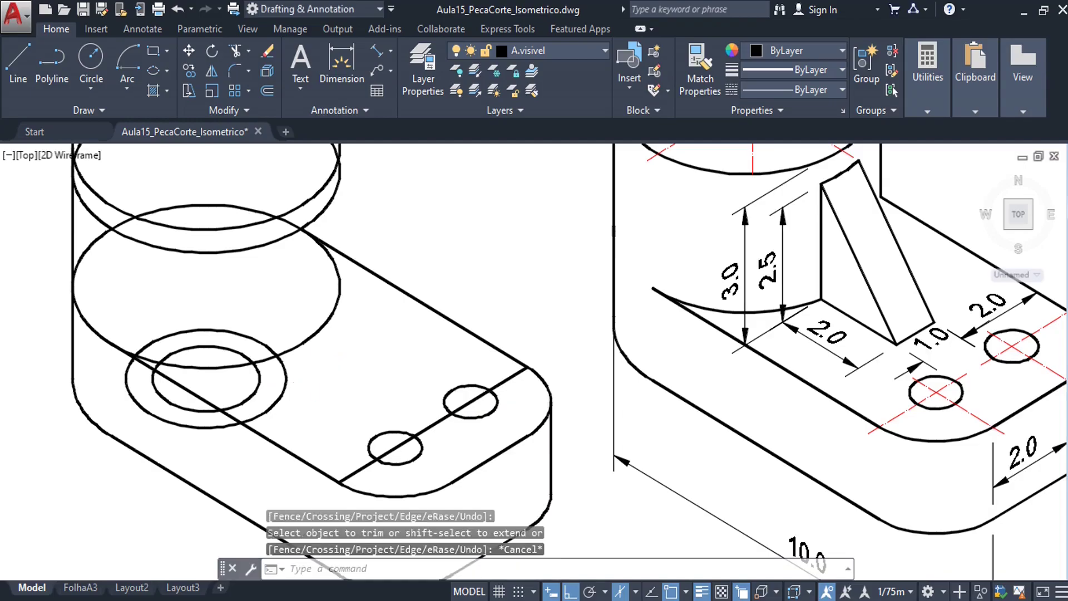
{"action": "scroll", "coordinate": [315, 370], "scroll_direction": "down", "scroll_amount": 2}
{"action": "middle_click_drag", "start_coordinate": [316, 370], "coordinate": [264, 380]}
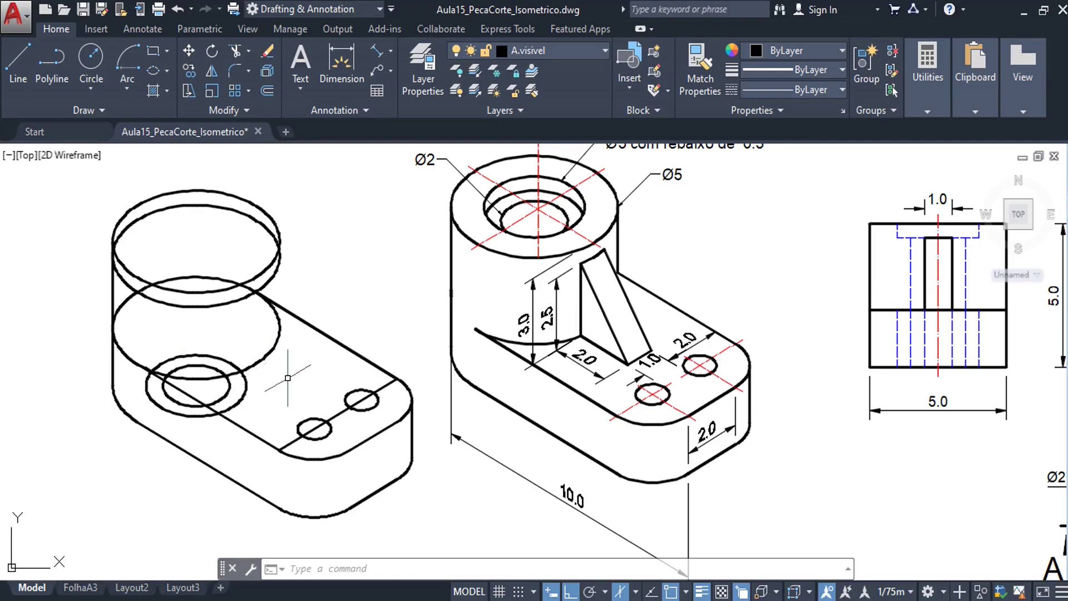
{"action": "middle_click_drag", "start_coordinate": [287, 378], "coordinate": [251, 391]}
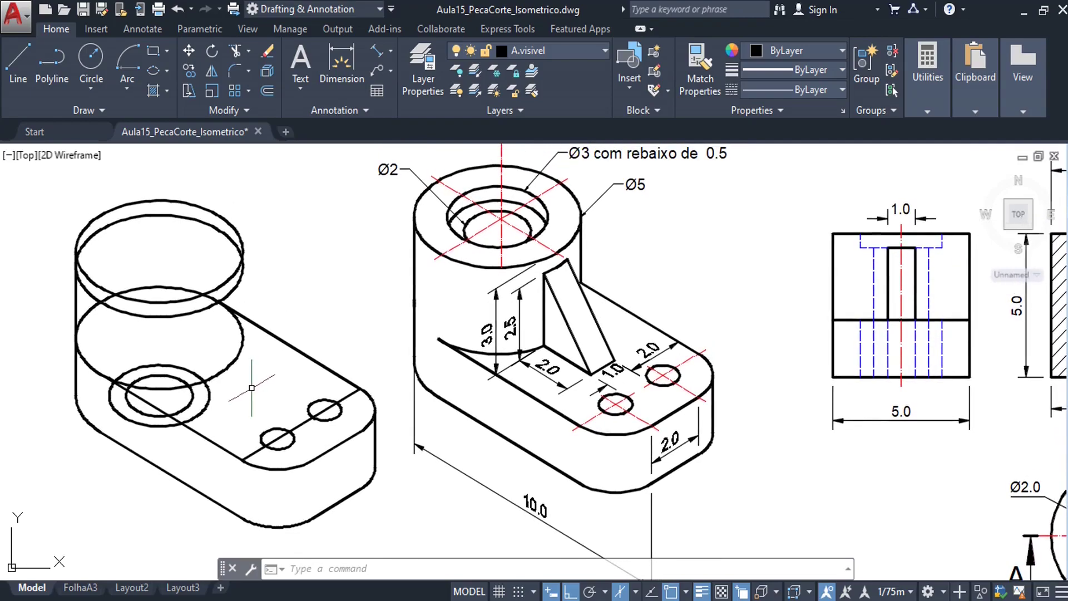